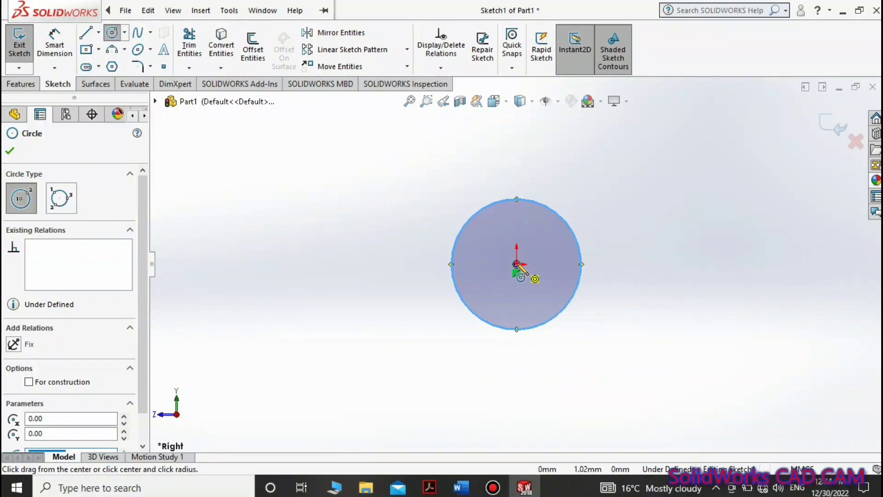
Step: Draw the inner circle and dimension the concentric circles to Ø50 and Ø30
left_click_drag(516, 265, 536, 236)
left_click(54, 45)
left_click(462, 235)
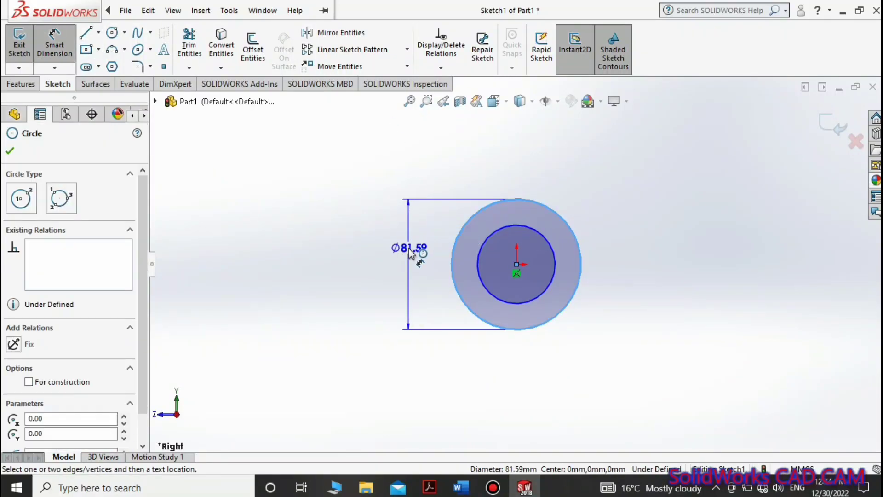
left_click(408, 247)
type("50")
key("Return")
left_click(480, 276)
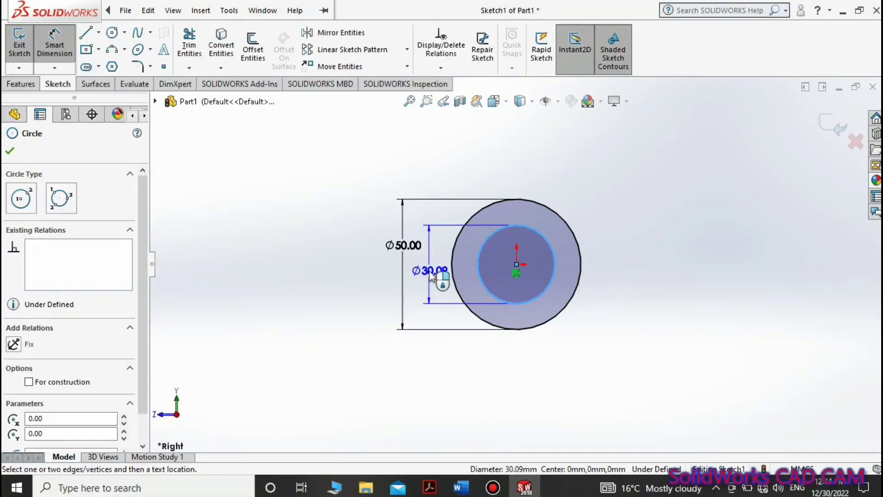
left_click(431, 275)
type("30")
key("Return")
Step: Extrude the ring 48 mm in the reversed direction into a tube
left_click(21, 84)
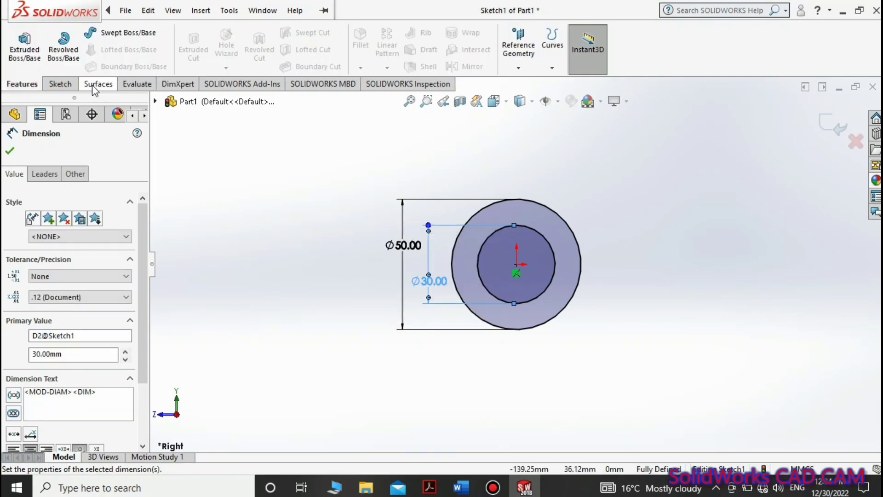
left_click(25, 44)
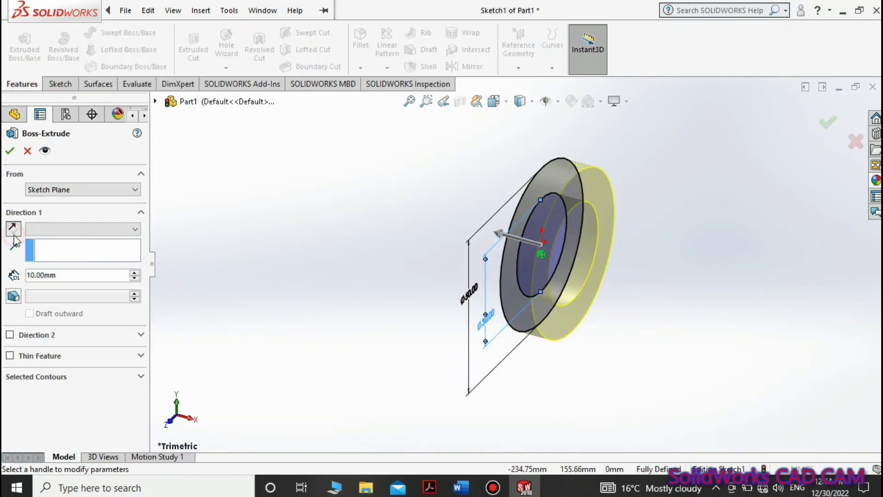
left_click(12, 228)
type("48")
key("Return")
key("Return")
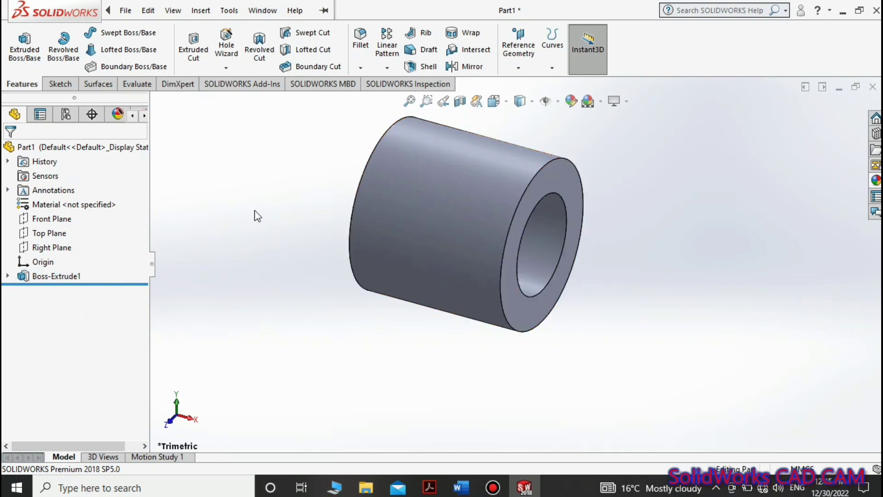
Step: Sketch the curved slot on the tube's end face with an R45 radius and extrude it
left_click(558, 180)
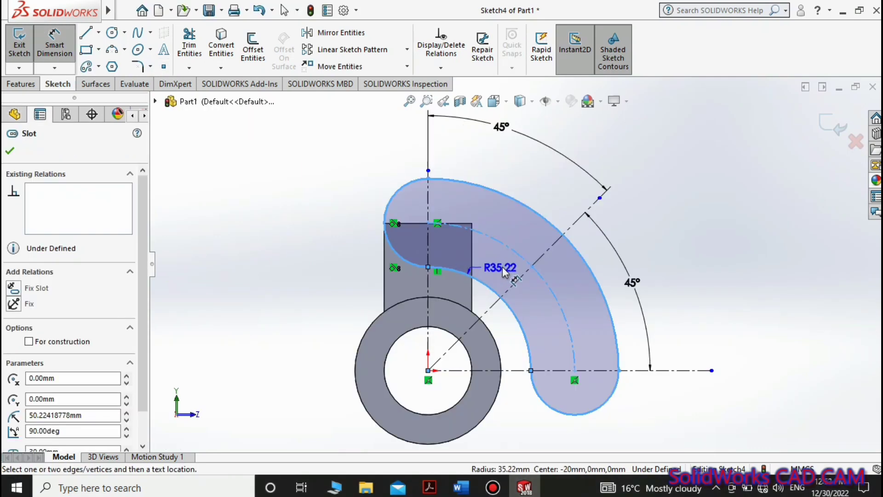
left_click(503, 268)
type("45")
key("Return")
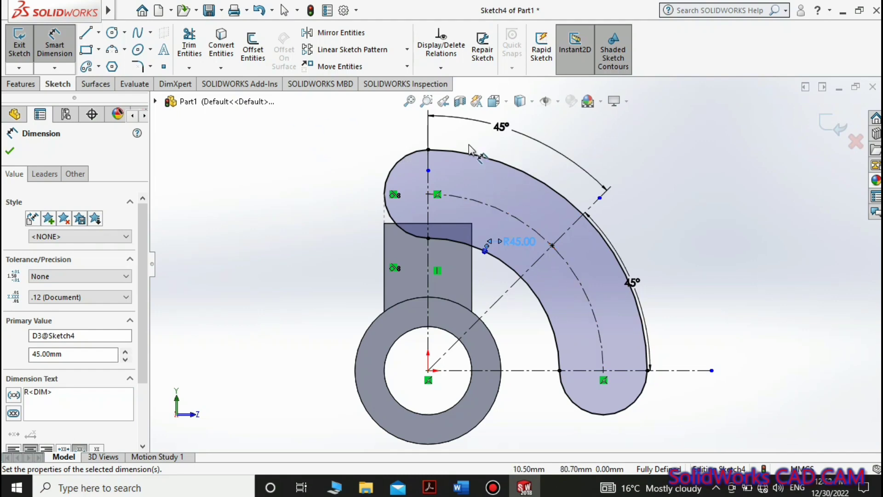
left_click(592, 283)
key("Escape")
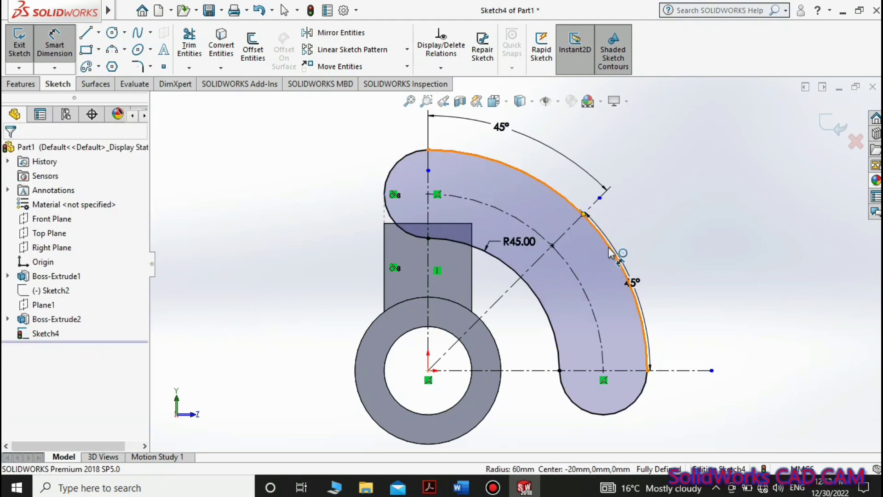
left_click(610, 252)
left_click(267, 226)
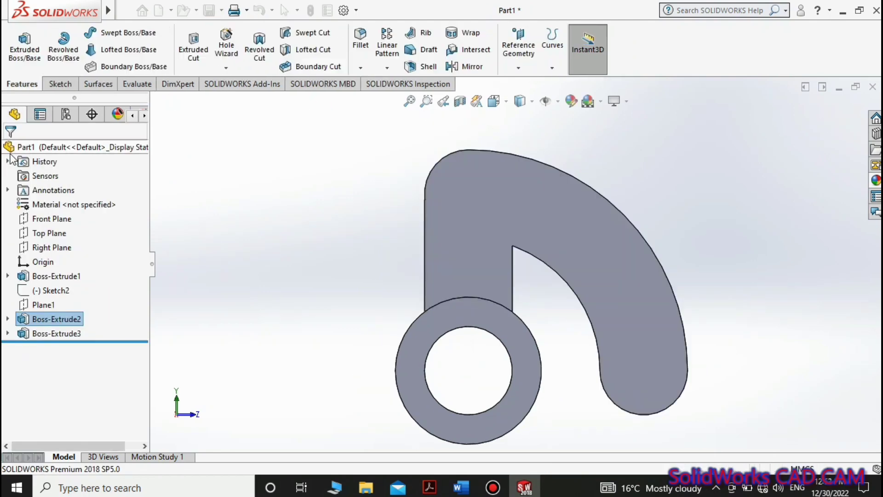
Step: Revisit the straight arm's extrusion and the curved arm's sketch, undoing a stray circle cutout
right_click(54, 321)
left_click(63, 202)
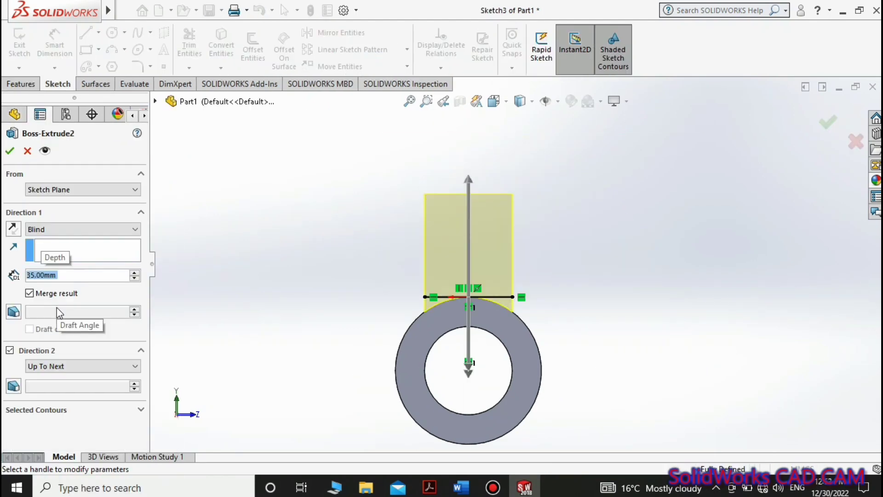
left_click(11, 152)
right_click(51, 333)
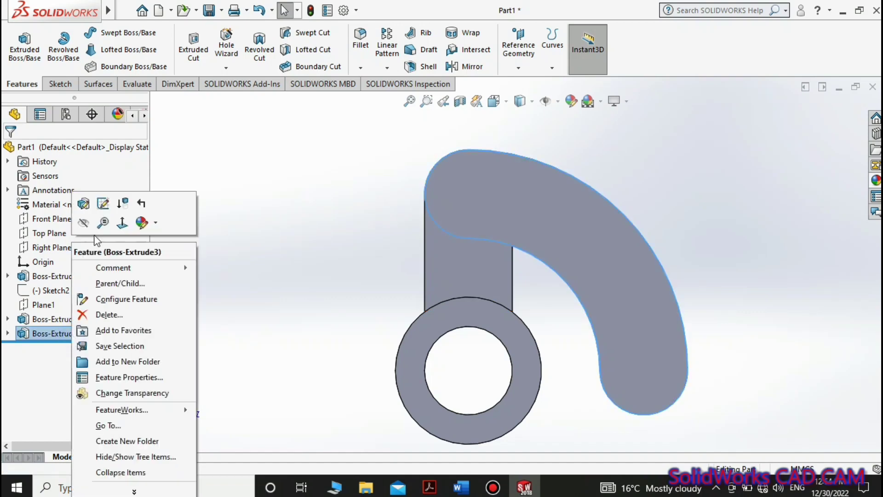
left_click(109, 179)
left_click(111, 32)
left_click(469, 194)
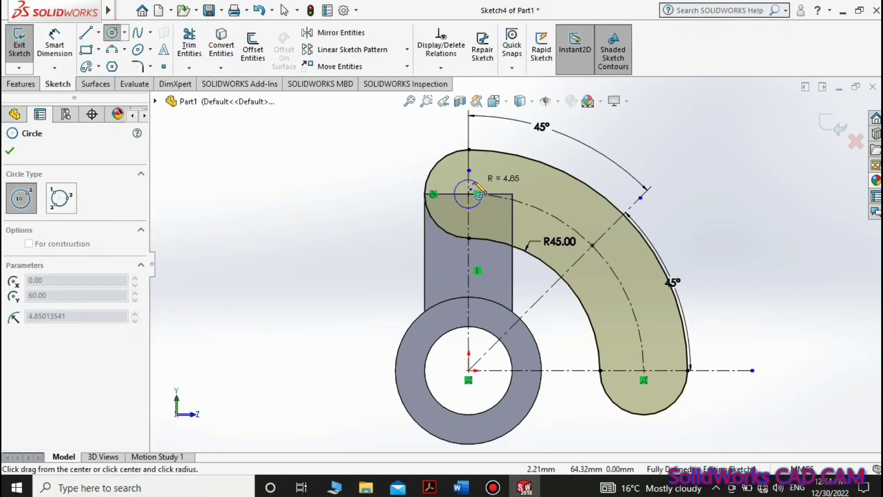
key("Escape")
left_click(833, 125)
left_click(259, 10)
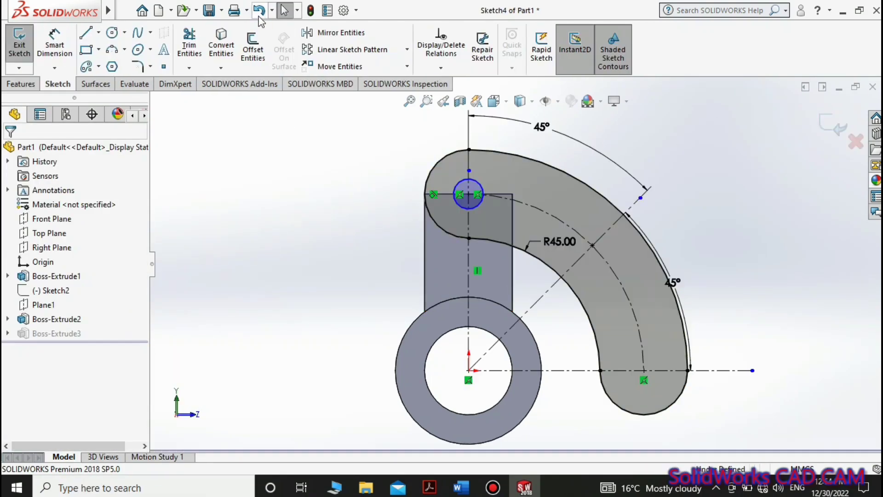
Step: Sketch three Ø15 hole circles along the curved arm and cut them through
left_click(833, 125)
left_click(58, 84)
left_click(112, 32)
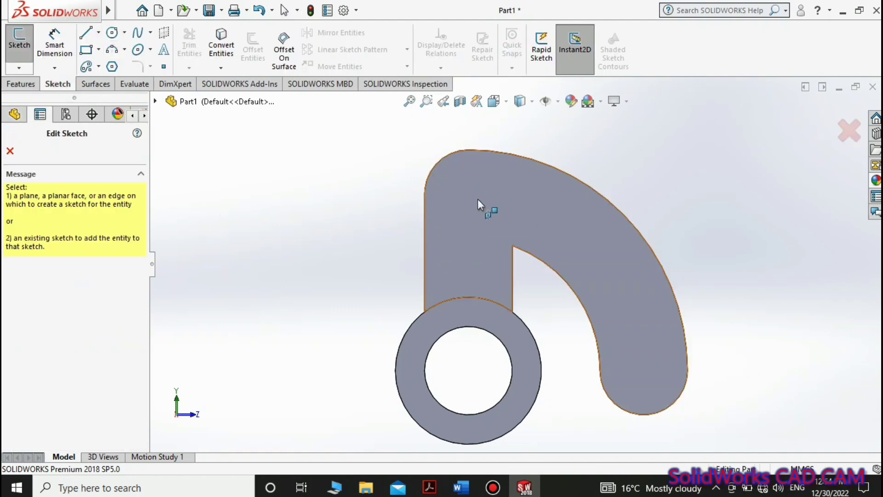
left_click(478, 199)
left_click(487, 194)
left_click(583, 242)
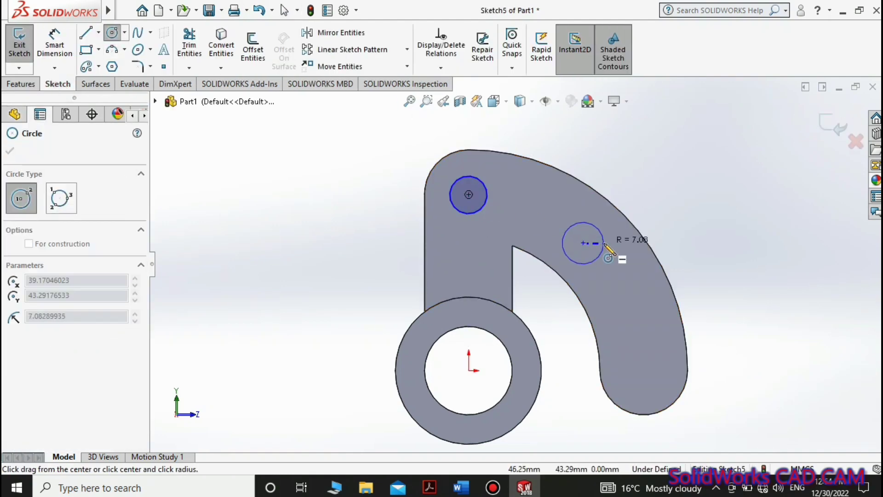
left_click(645, 370)
left_click(666, 370)
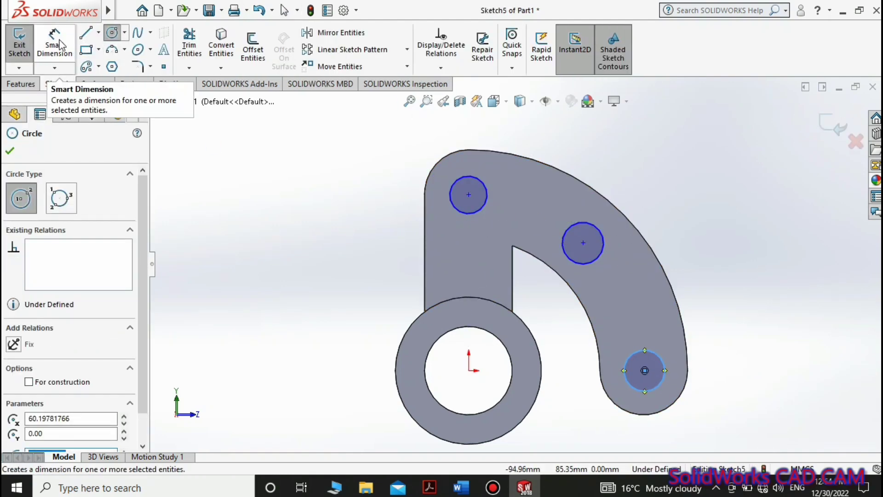
Step: In the hole cut's sketch, draw a centerline from the origin up and to the left
right_click(55, 361)
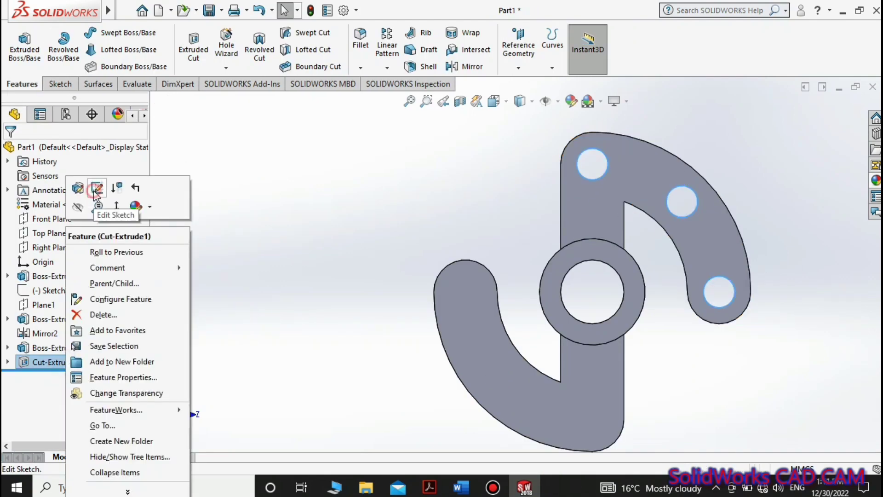
left_click(90, 191)
left_click(99, 32)
left_click(94, 67)
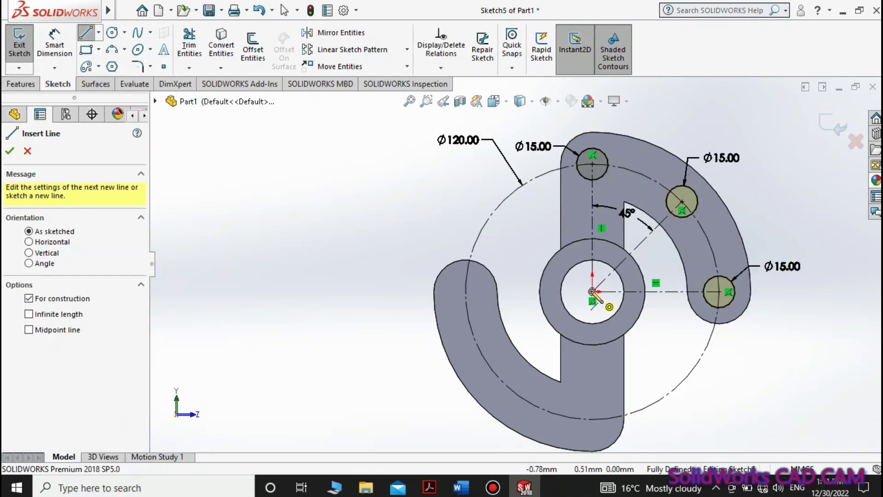
left_click(593, 292)
left_click(469, 190)
key("Escape")
Step: Extend the 45° centerline to the hole centre and make both centerlines perpendicular
left_click(540, 249)
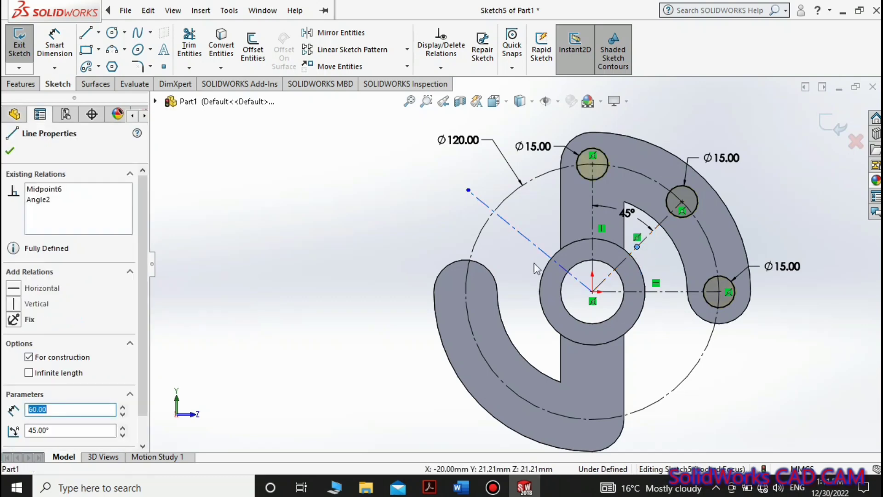
left_click(637, 248, "ctrl")
left_click_drag(637, 247, 683, 202)
left_click(520, 225)
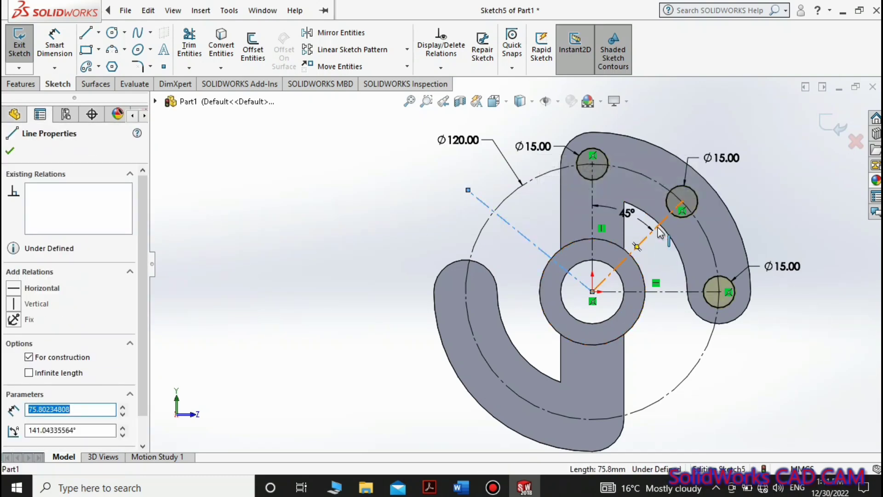
left_click(663, 220, "ctrl")
left_click(749, 173)
Step: Mirror the three holes across the diagonal centerline and rebuild the cut with six holes
left_click(322, 33)
right_click(109, 264)
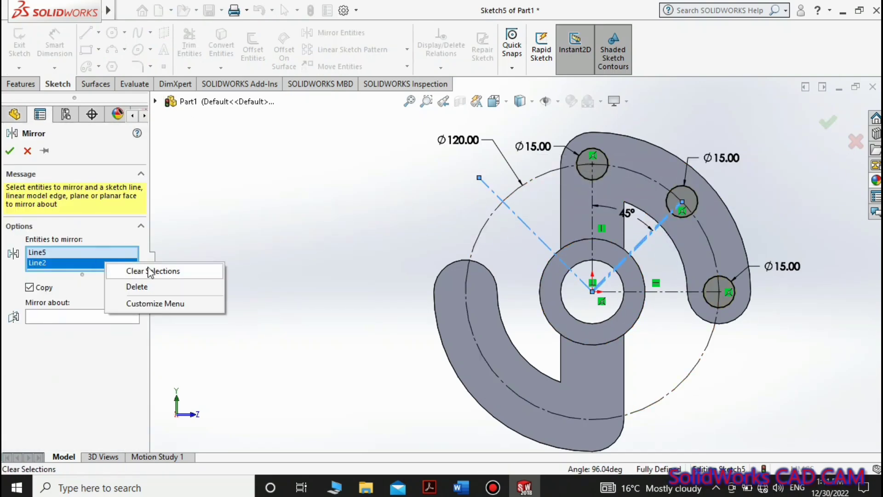
left_click(152, 272)
left_click(603, 178)
left_click(667, 207)
left_click(707, 284)
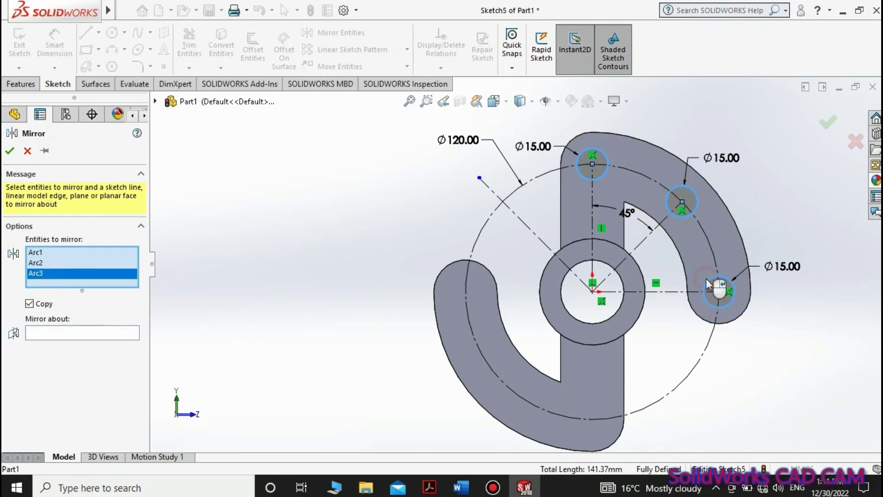
left_click(94, 333)
left_click(548, 246)
left_click(10, 151)
left_click(828, 122)
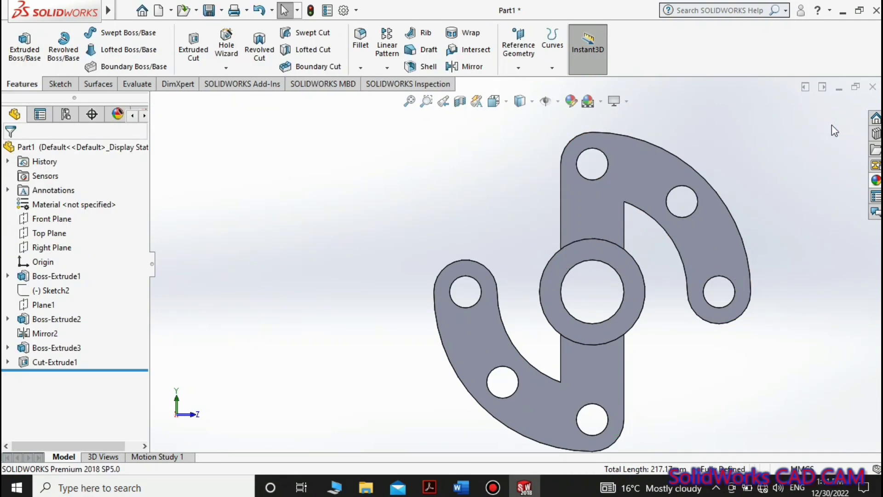
Step: Rotate the model and apply a plain white background scene
middle_click_drag(308, 263, 275, 277)
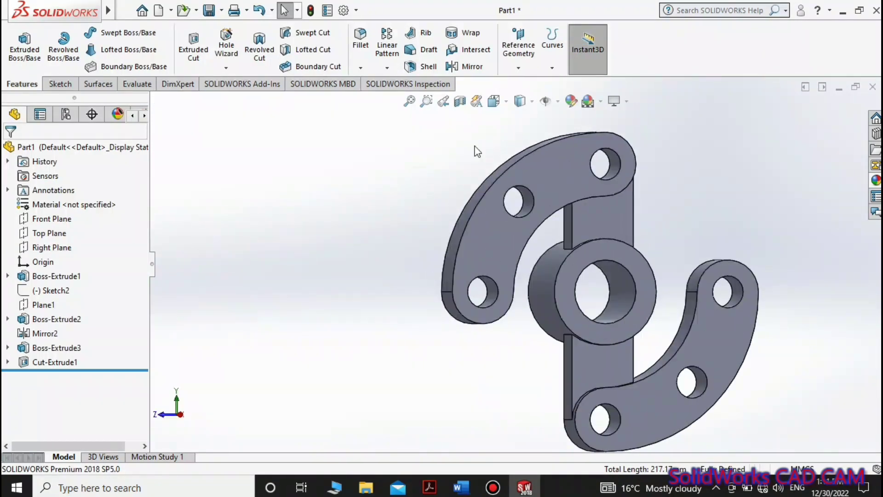
left_click(601, 101)
left_click(607, 134)
Step: Colour the whole part yellow, browsing the pastel and greyscale colour sets
left_click(572, 102)
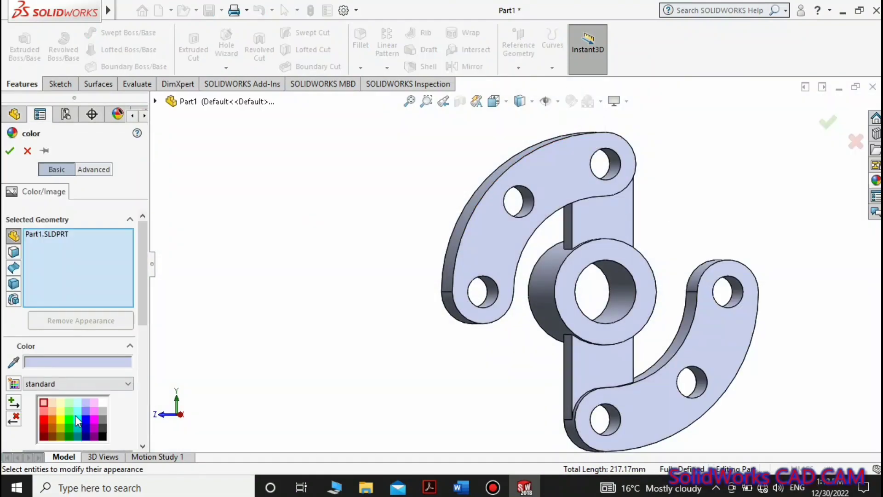
left_click(60, 413)
key("Up")
key("Up")
key("Up")
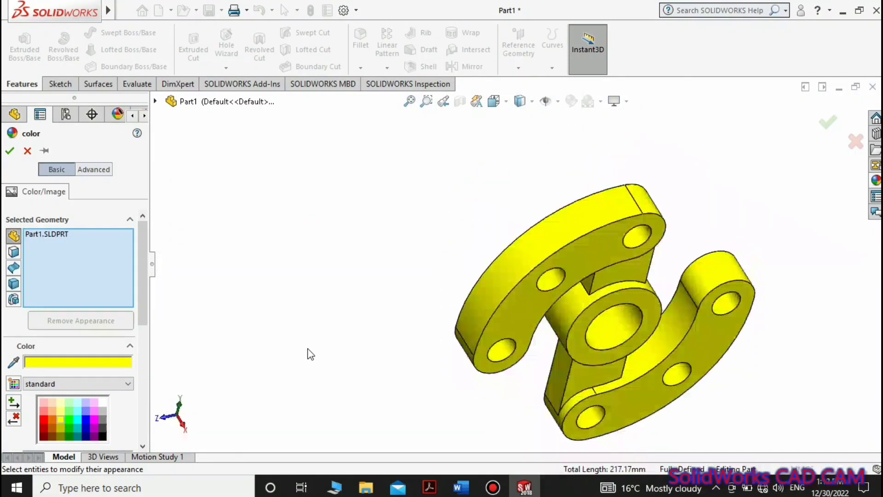
left_click_drag(140, 293, 142, 316)
left_click(65, 306)
left_click(46, 326)
left_click(65, 306)
left_click(46, 335)
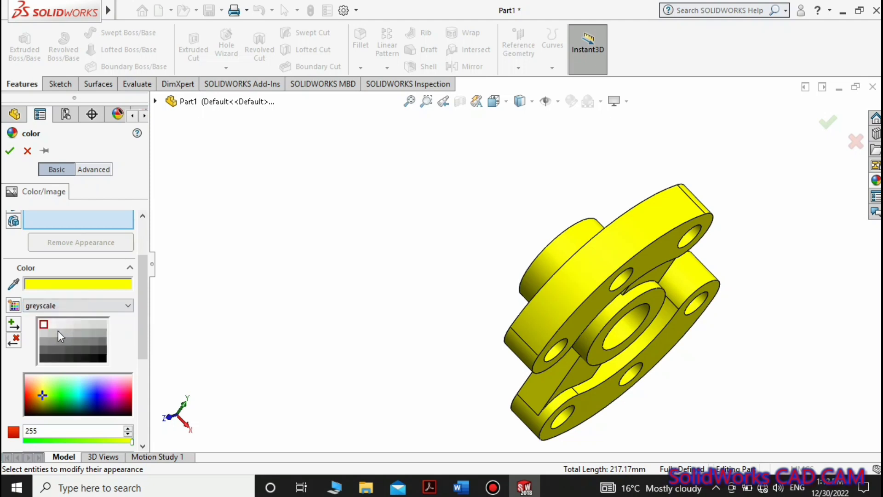
mouse_move(55, 10)
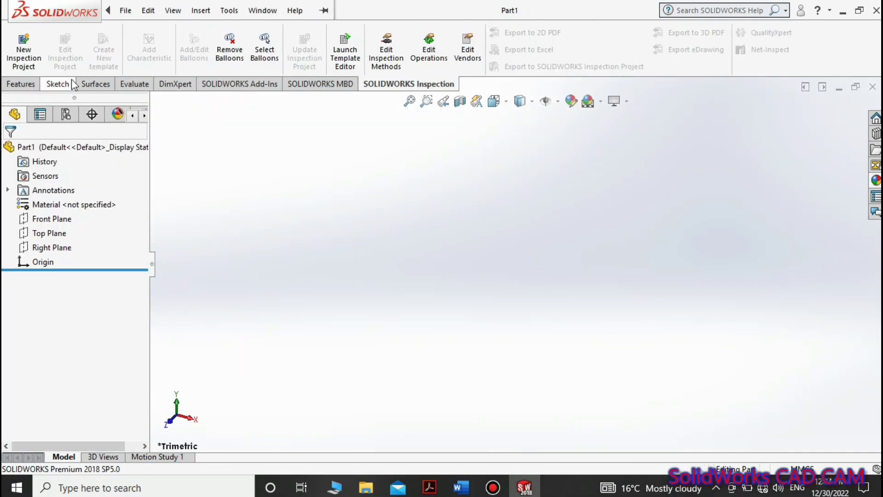
Step: Sketch two concentric circles centred on the origin on the Right Plane
left_click(69, 83)
left_click(111, 32)
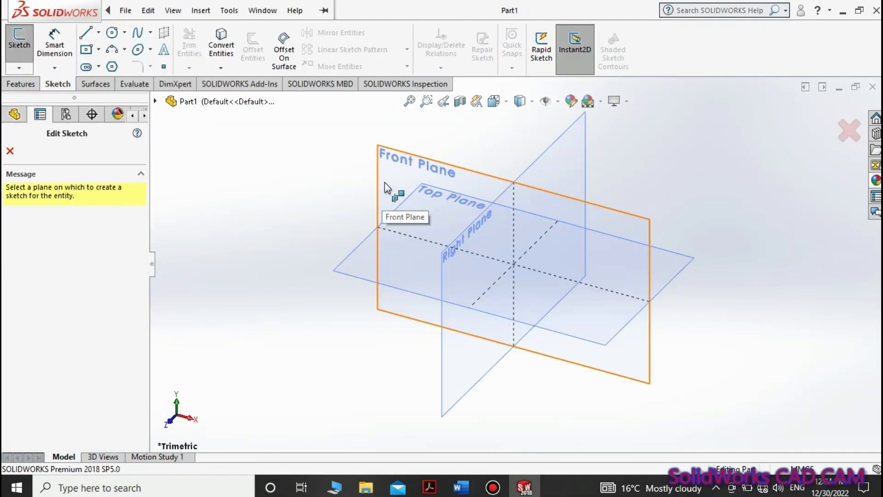
left_click(557, 173)
left_click(516, 264)
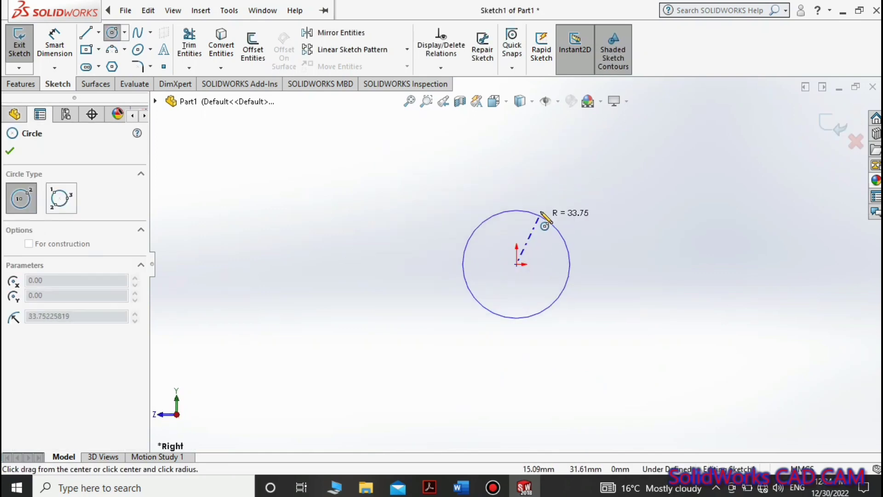
left_click(563, 218)
left_click(517, 264)
left_click(530, 228)
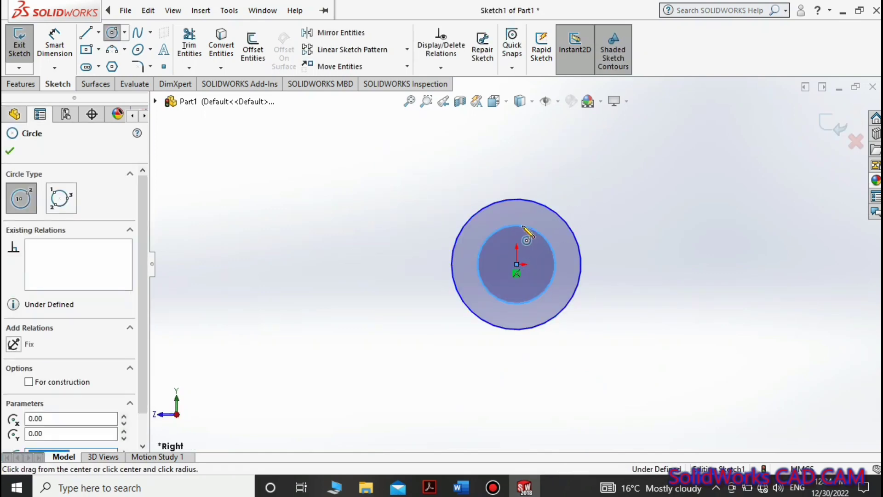
Step: Dimension the circles to Ø50 and Ø30 and preview the ring as an Extruded Boss
left_click(54, 48)
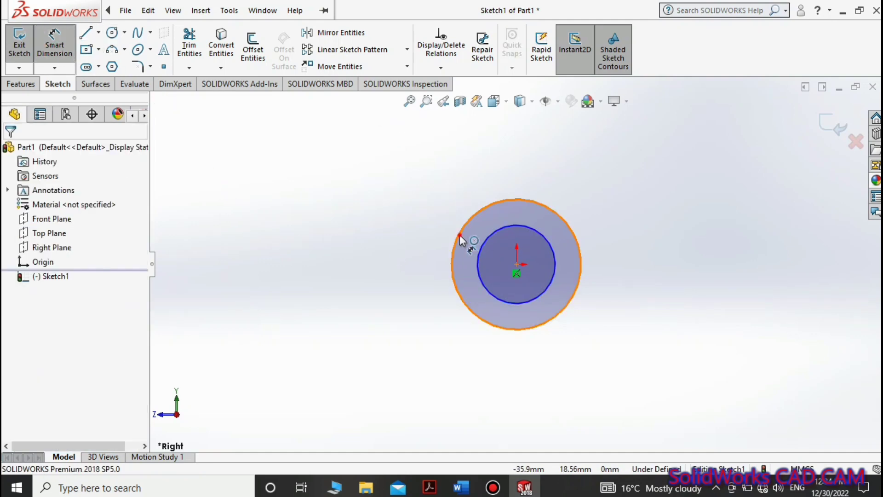
left_click(462, 240)
left_click(408, 242)
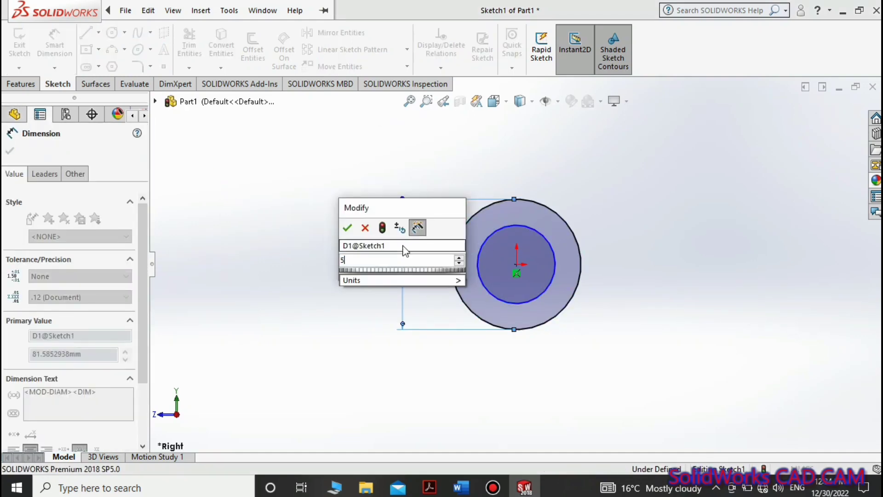
type("50")
key("Return")
left_click(484, 279)
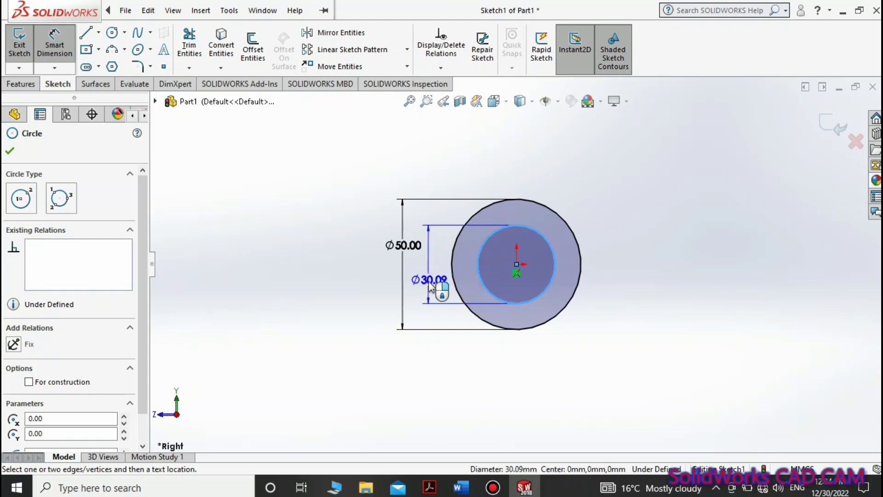
left_click(431, 284)
type("30")
key("Return")
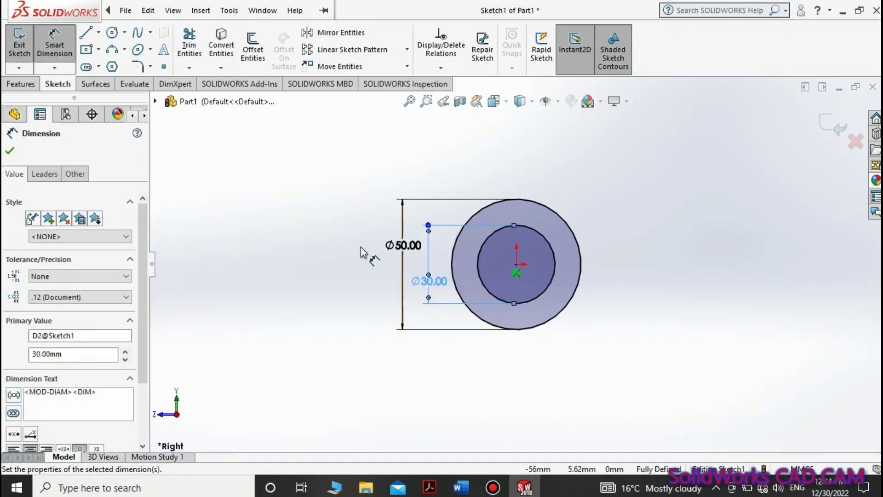
left_click(21, 85)
left_click(25, 46)
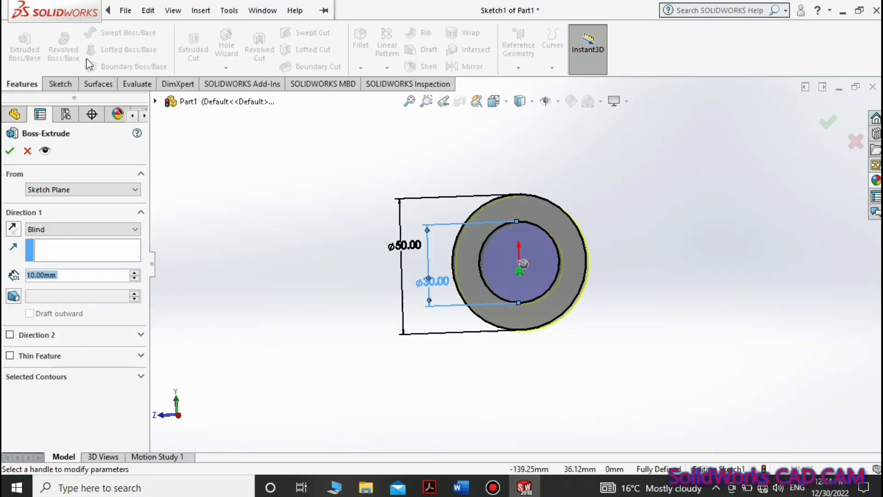
Step: Reverse the extrusion direction and set a 48 mm depth to create Boss-Extrude1
left_click(13, 228)
double_click(64, 275)
type("48")
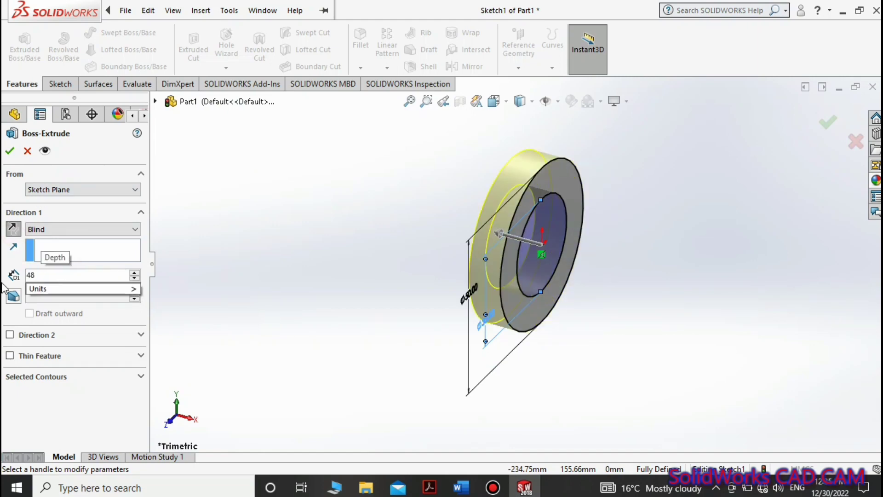
key("Return")
key("Return")
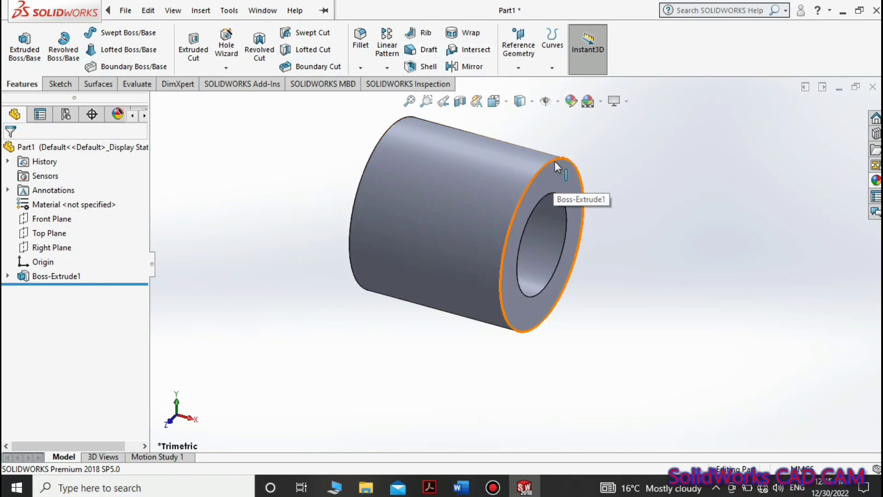
Step: Sketch a single point at the top of the outer circle on the tube's front face
left_click(559, 180)
key("ctrl+8")
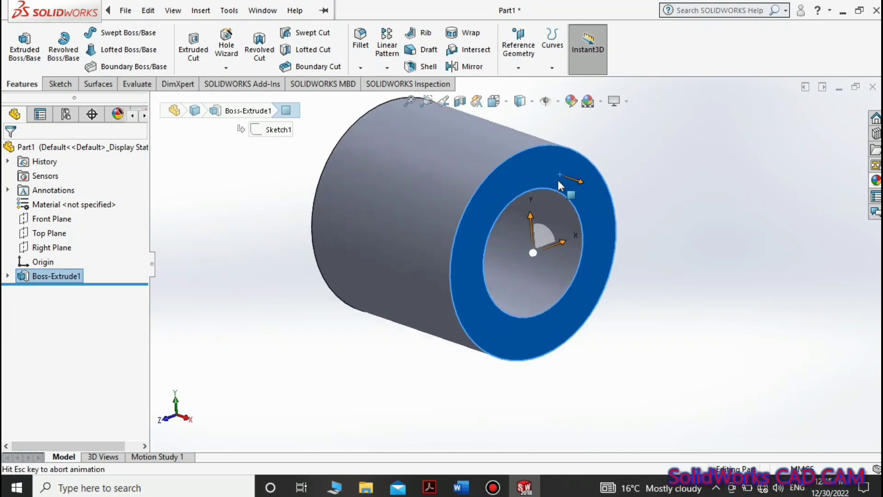
left_click(57, 84)
left_click(18, 44)
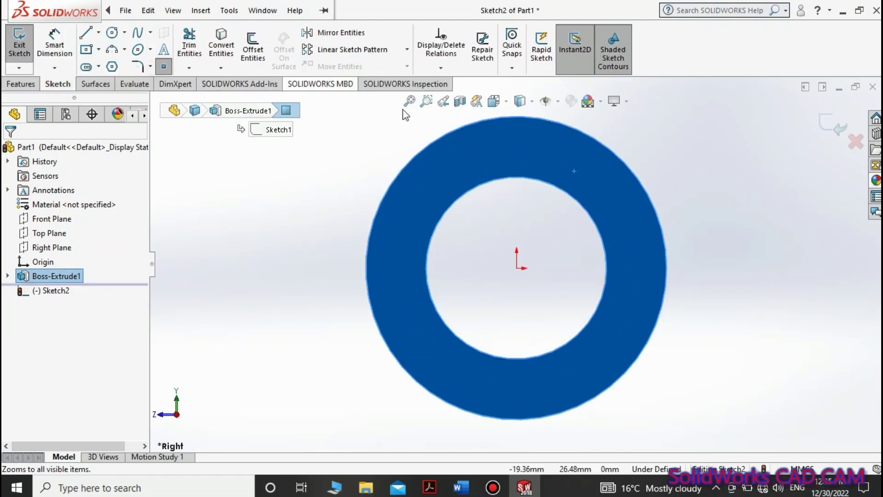
left_click(516, 116)
left_click(837, 125)
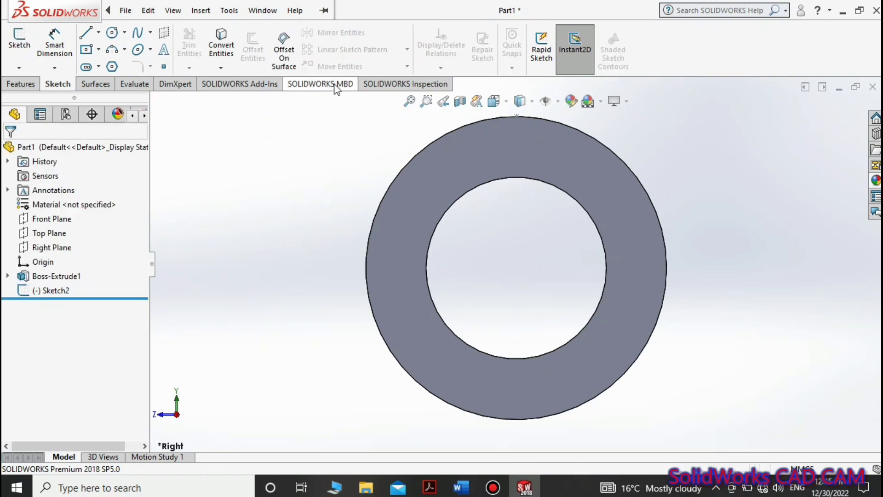
left_click(26, 87)
left_click(516, 69)
Step: Create Plane1 through the sketch point, tangent to the tube's cylindrical face
left_click(530, 83)
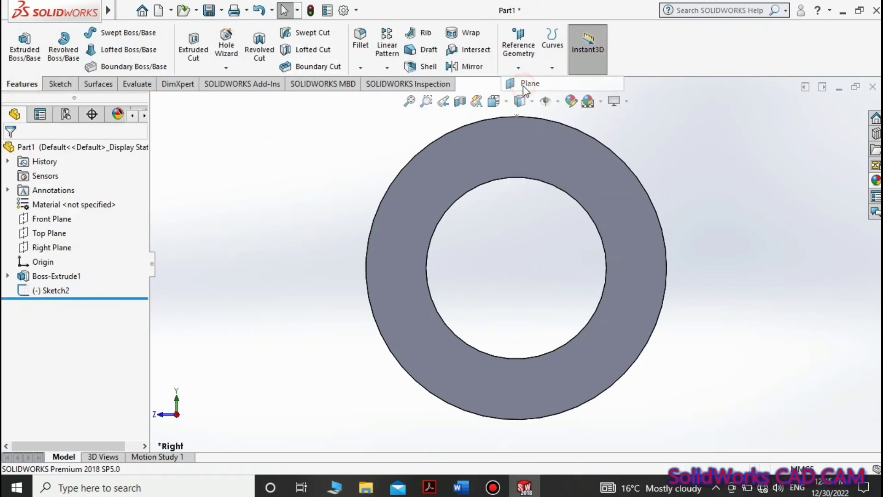
left_click(517, 116)
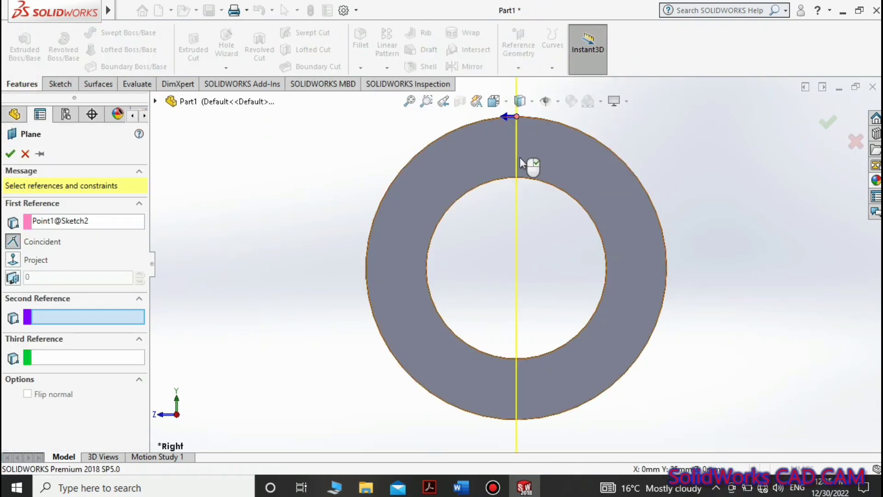
left_click(455, 133)
left_click(456, 138)
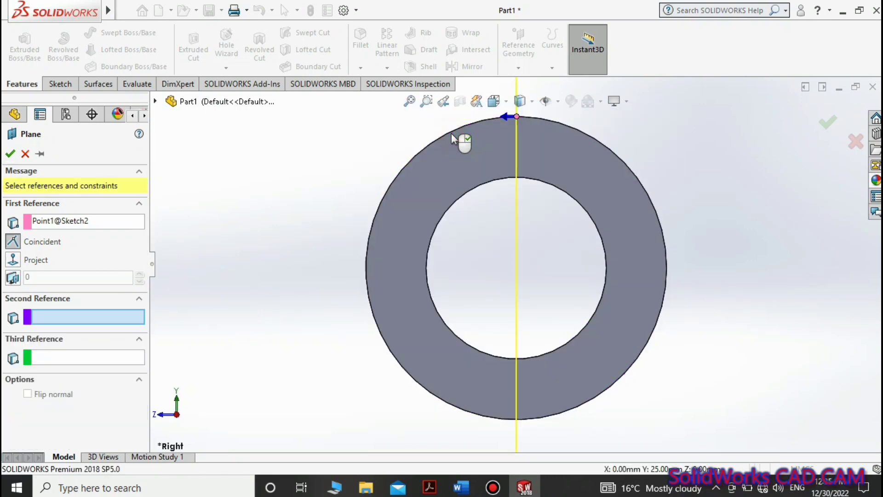
middle_click_drag(256, 214, 399, 201)
left_click(407, 224)
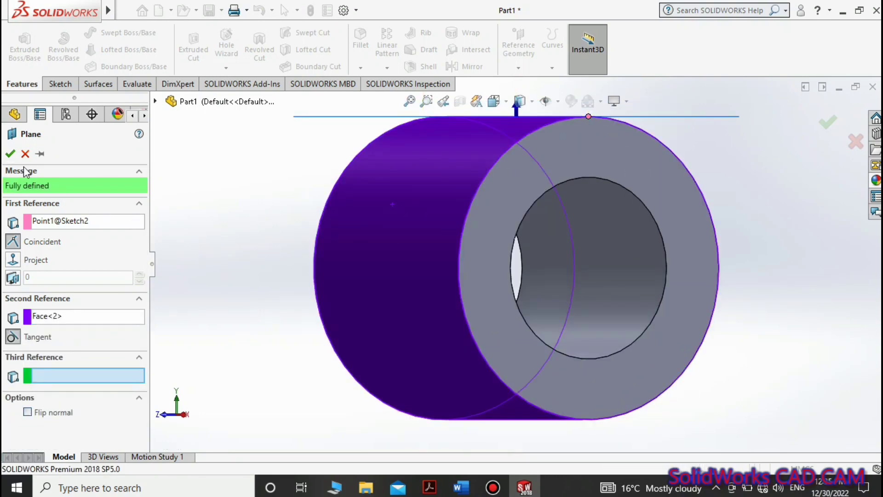
left_click(9, 154)
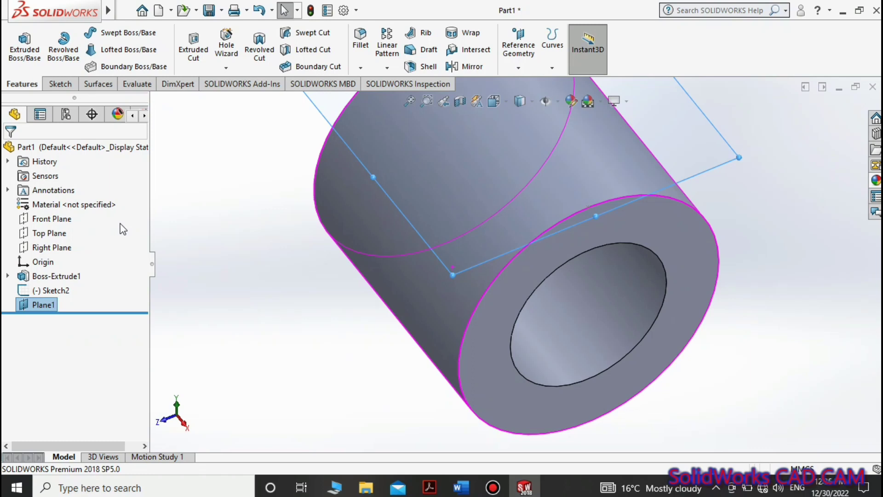
Step: View Plane1 head-on and widen its boundary to the left and right
scroll(515, 265, "up", 3)
left_click(411, 167)
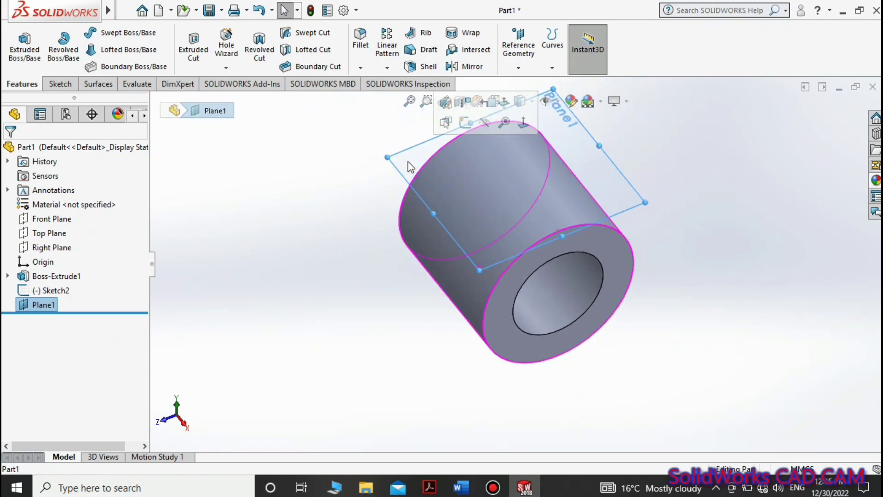
key("ctrl+8")
left_click_drag(367, 256, 231, 264)
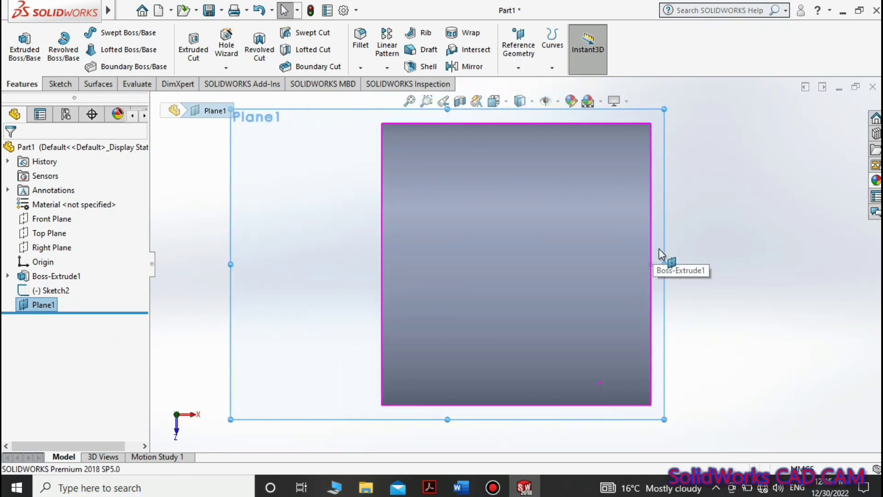
left_click_drag(666, 266, 715, 265)
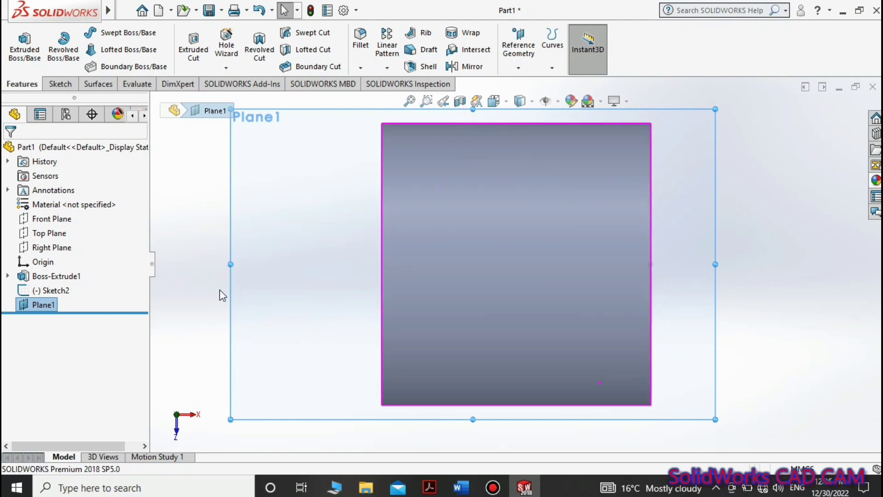
left_click(60, 84)
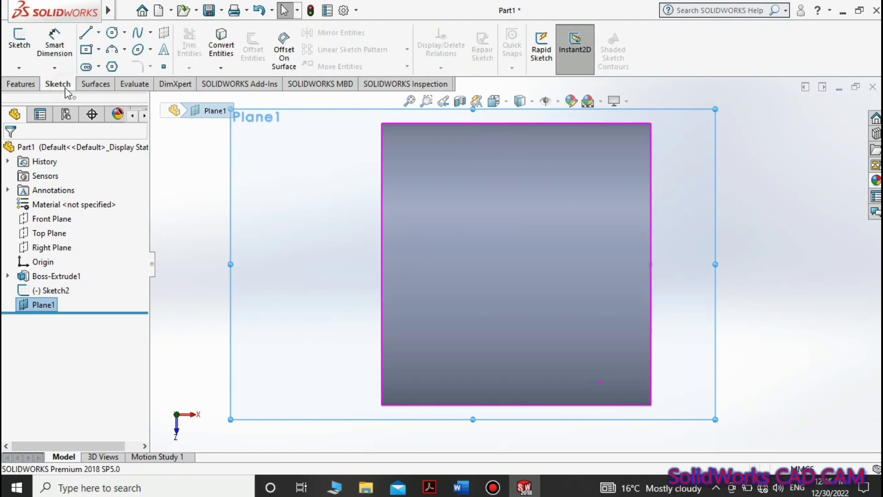
Step: Draw a corner-to-corner rectangle on Plane1
left_click(87, 50)
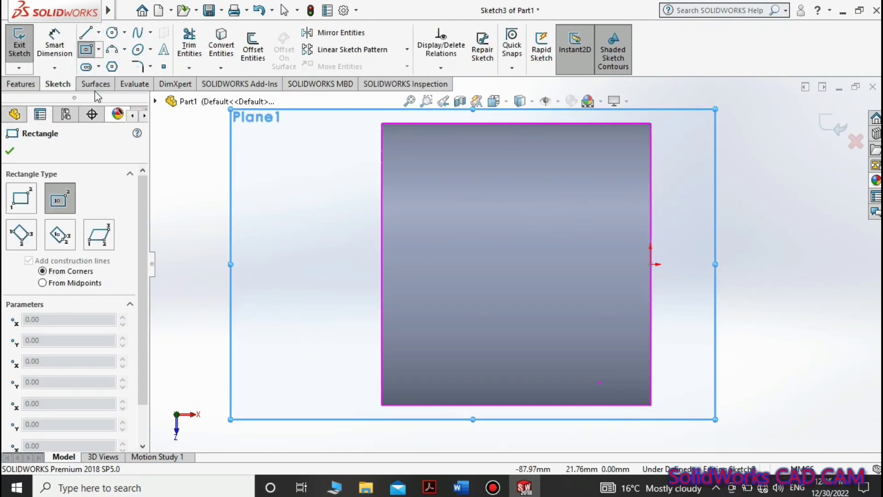
left_click(99, 50)
left_click(97, 70)
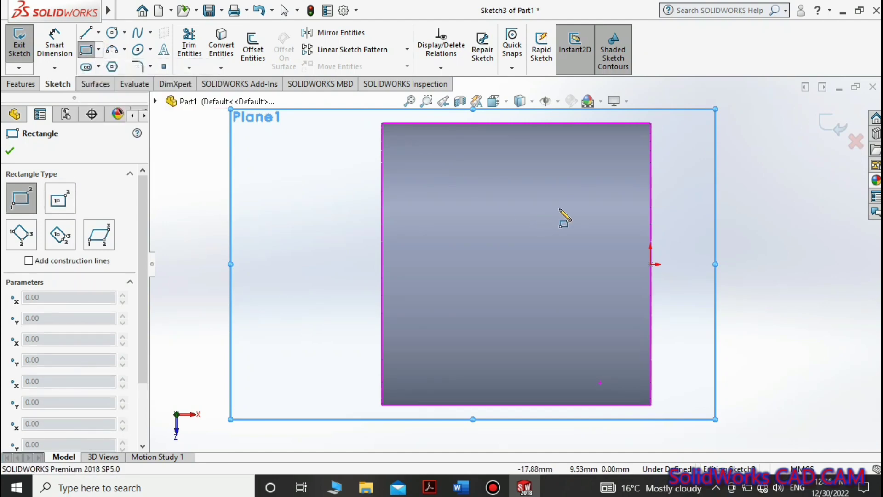
left_click(543, 190)
left_click(593, 334)
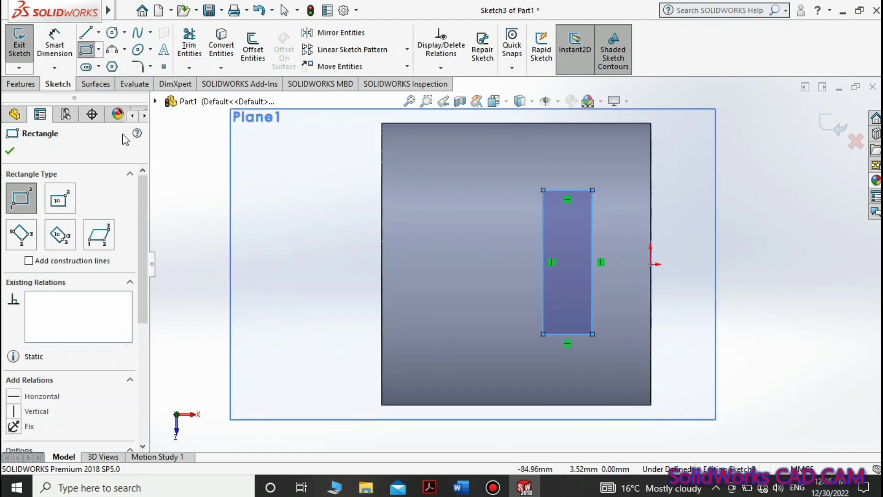
left_click(87, 53)
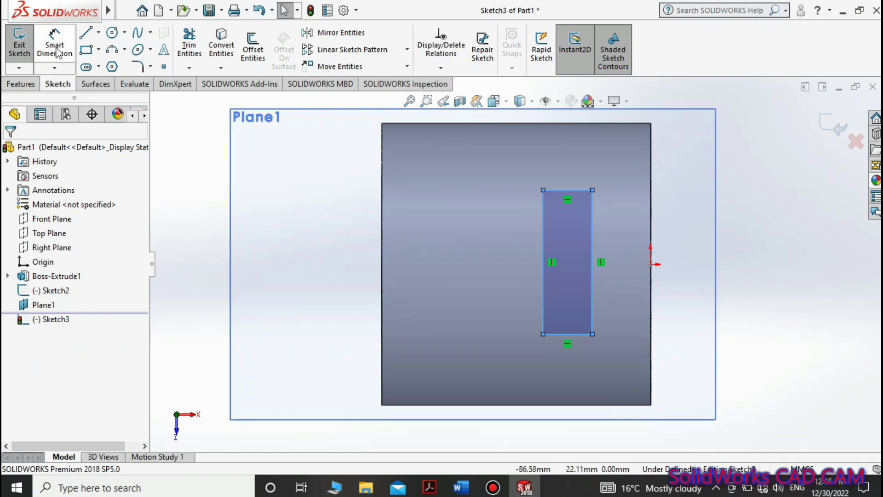
Step: Dimension the rectangle 30 mm tall and 15 mm wide
left_click(56, 50)
left_click(591, 252)
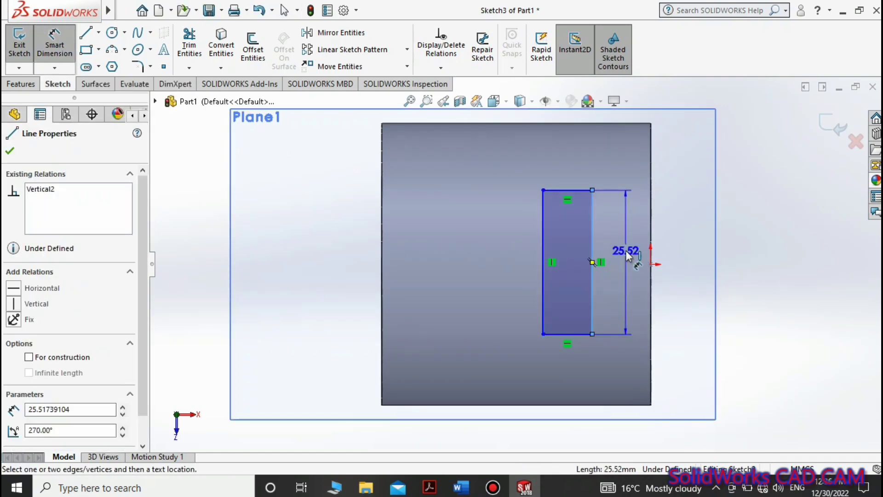
left_click(625, 250)
type("30")
key("Return")
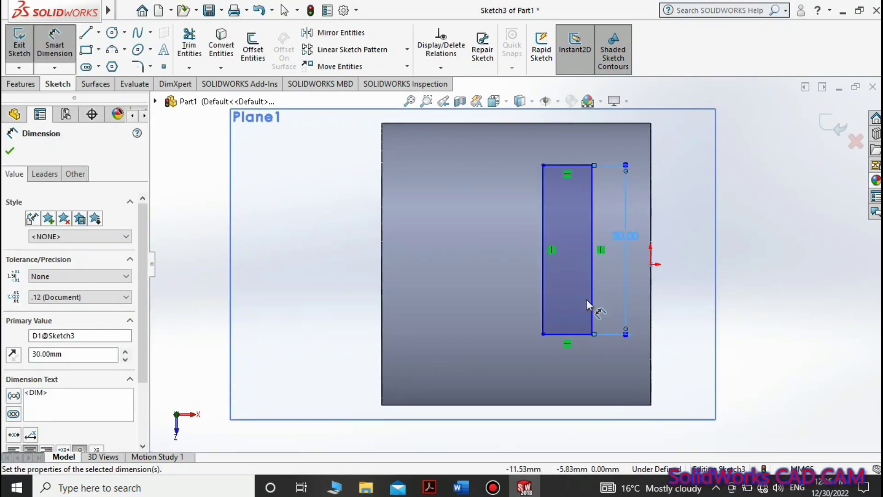
left_click(578, 337)
left_click(570, 374)
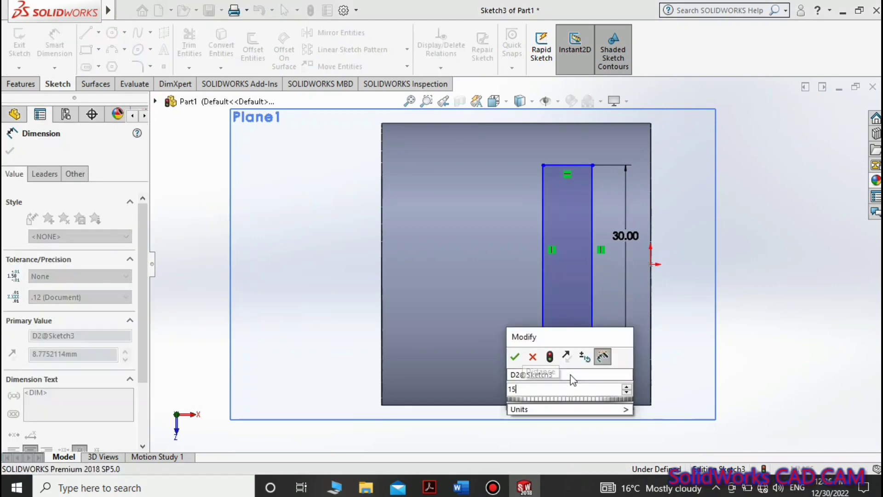
type("15")
key("Return")
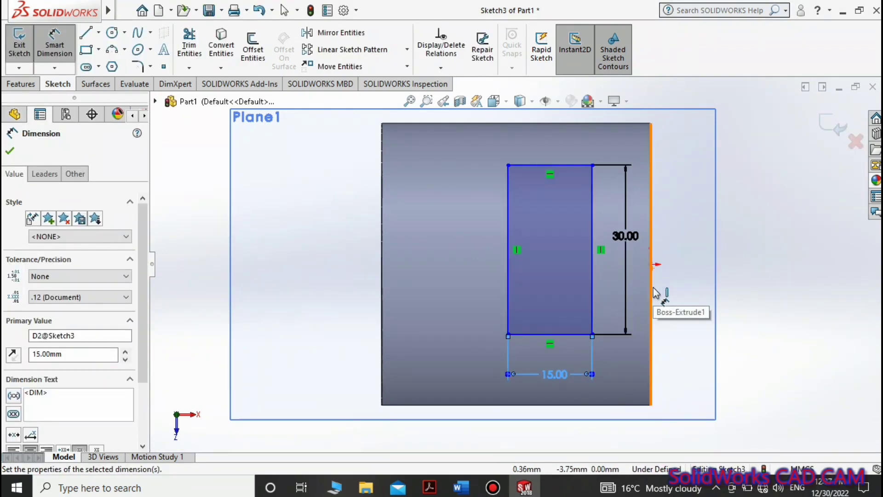
Step: Set a 5 mm gap between the rectangle's right side and the part edge
left_click(652, 317)
left_click(593, 296)
left_click(628, 286)
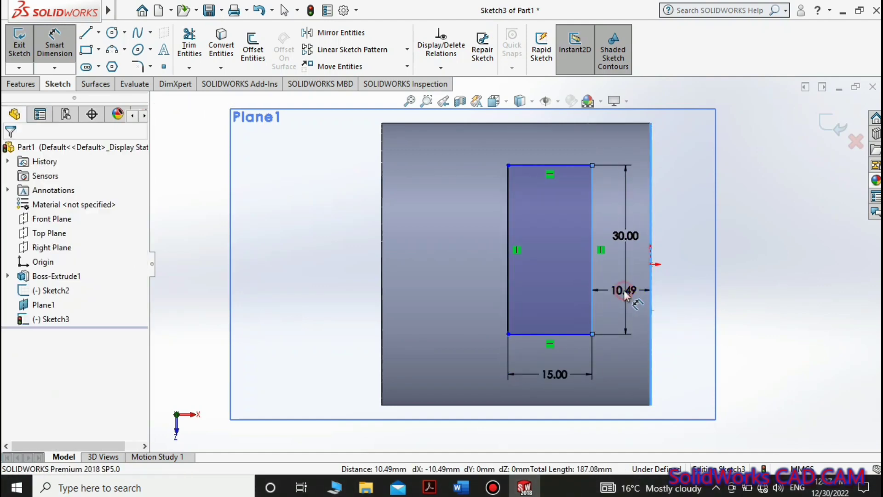
type("5")
key("Return")
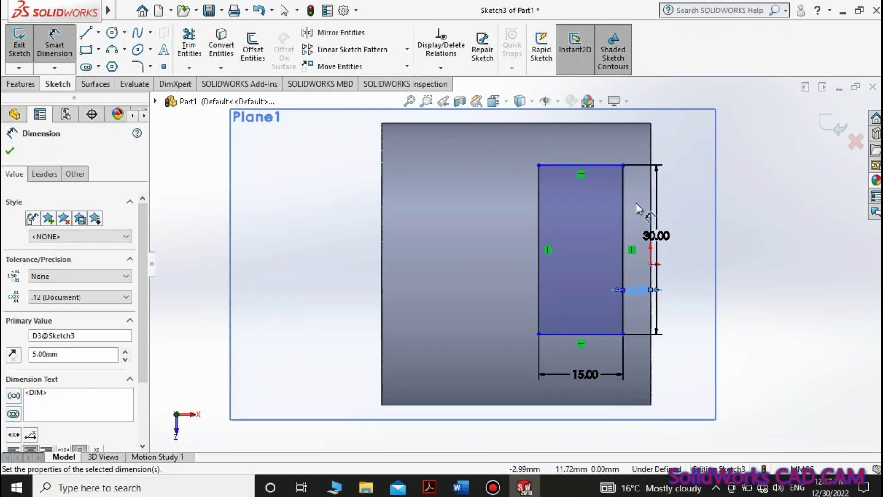
key("Escape")
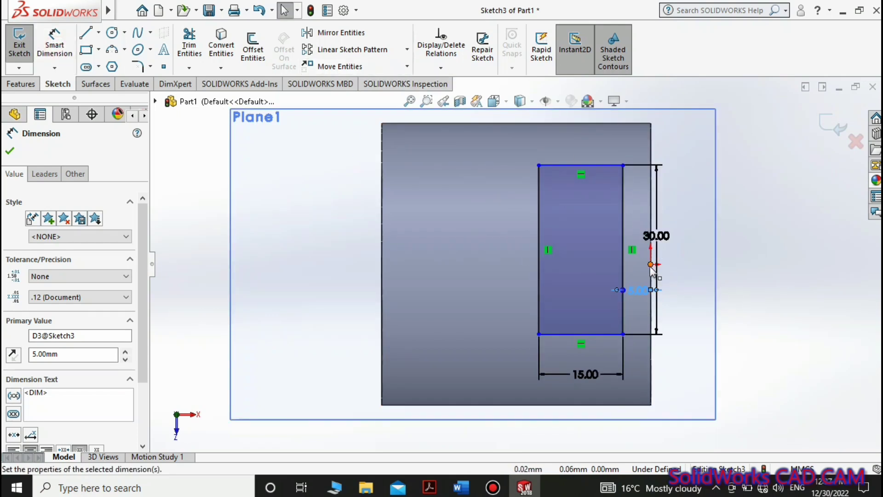
Step: Make the right-edge midpoint horizontal with the origin, fully defining the sketch
left_click(650, 265)
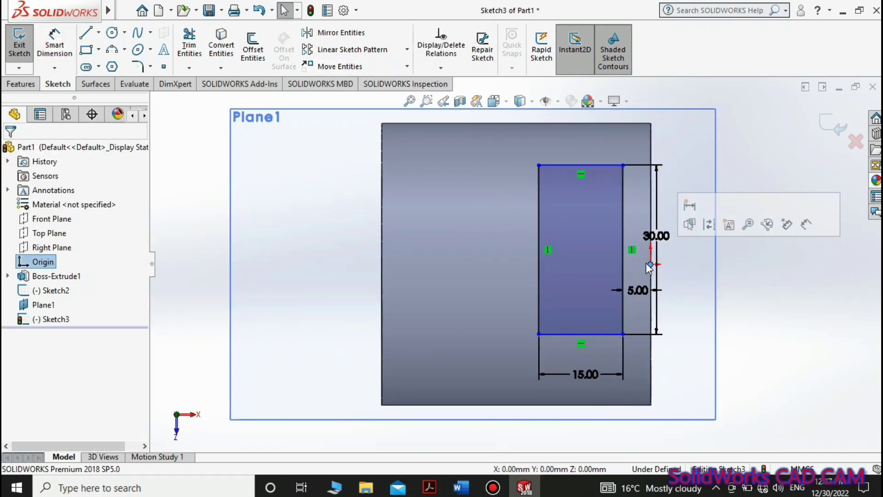
left_click(623, 249, "ctrl")
left_click(644, 208)
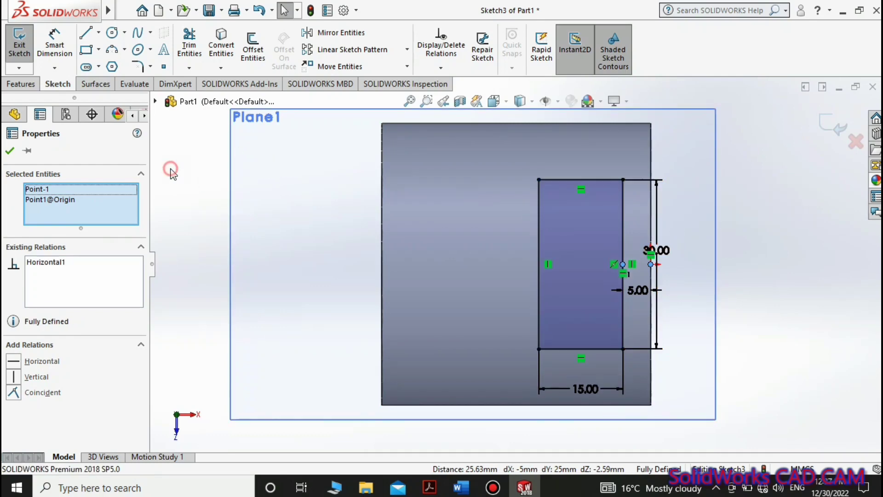
key("Escape")
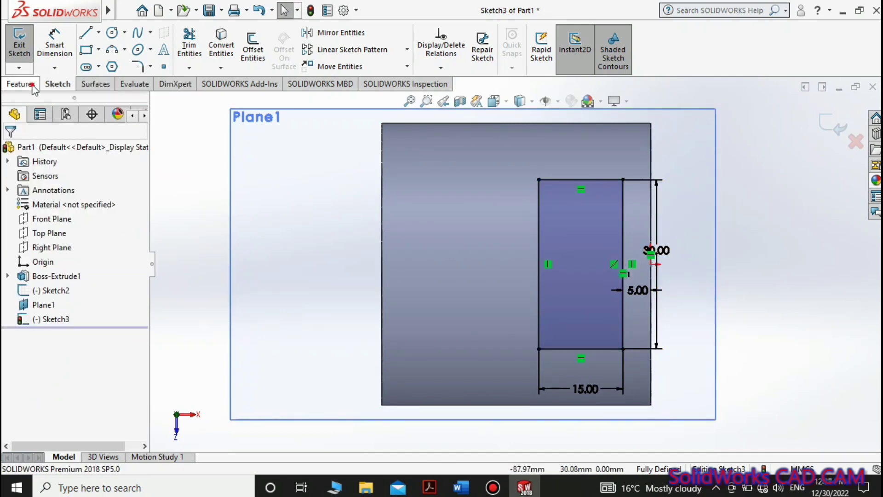
left_click(21, 84)
Step: Extrude the rectangle 25 mm Blind in Direction 1 and Up To Next in Direction 2
left_click(24, 46)
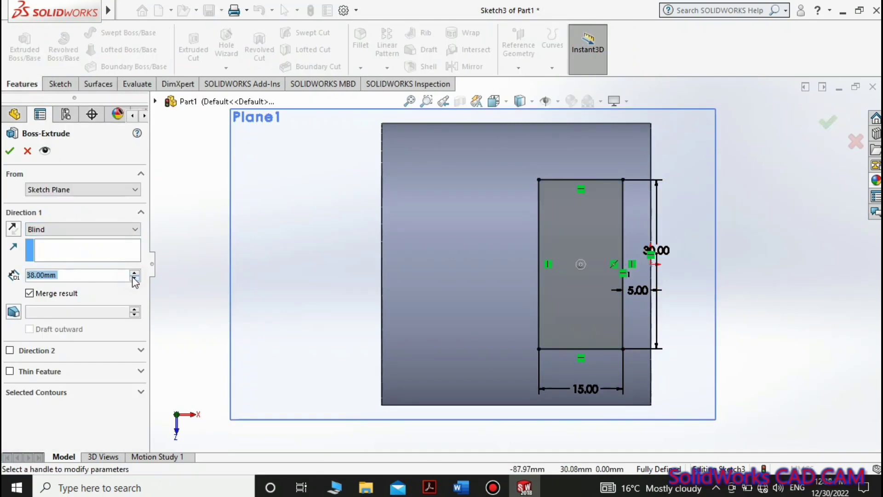
type("30")
key("Return")
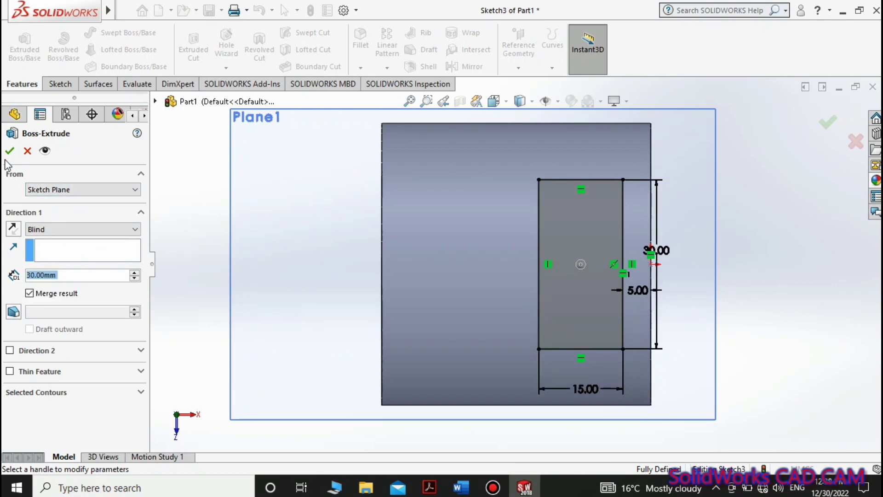
key("shift+Left")
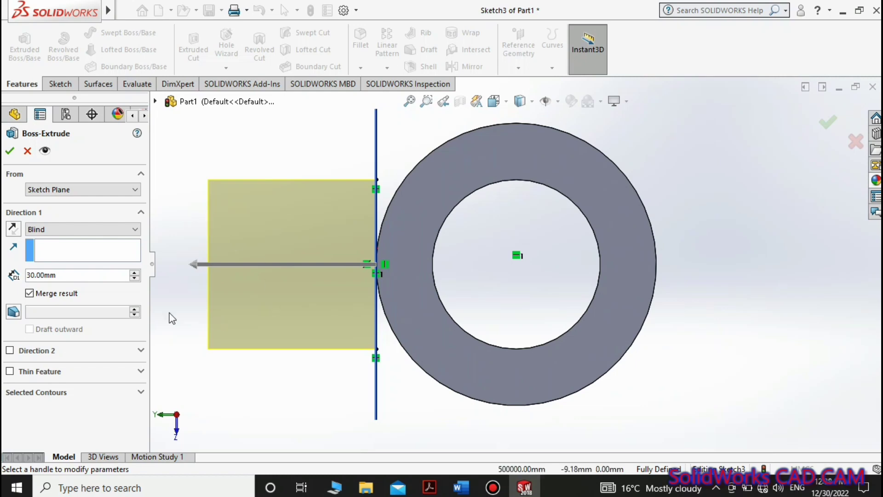
left_click(10, 351)
left_click(49, 367)
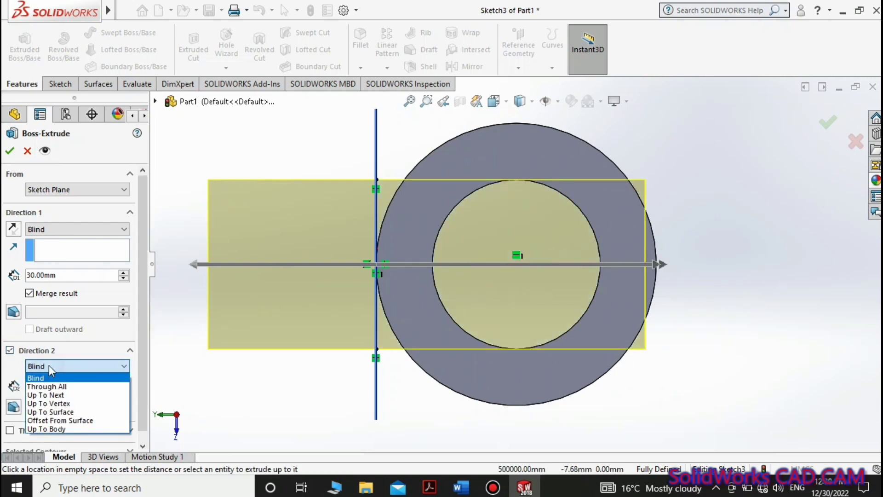
left_click(51, 396)
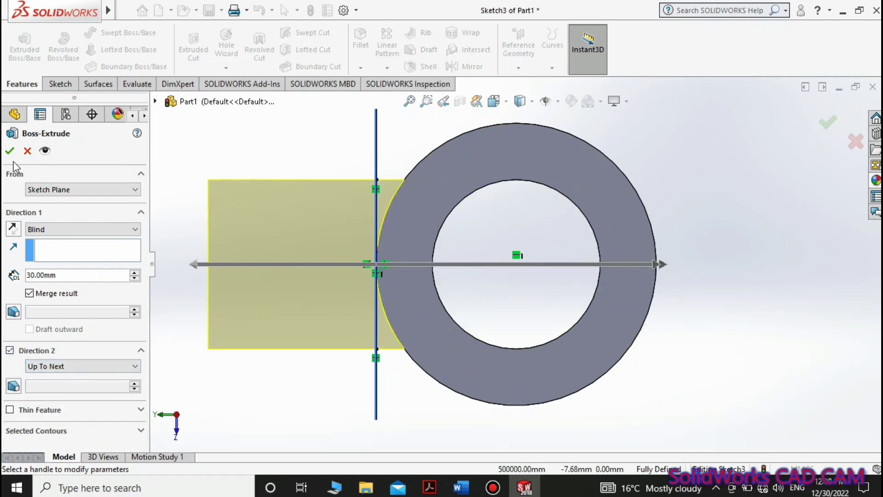
left_click(134, 279)
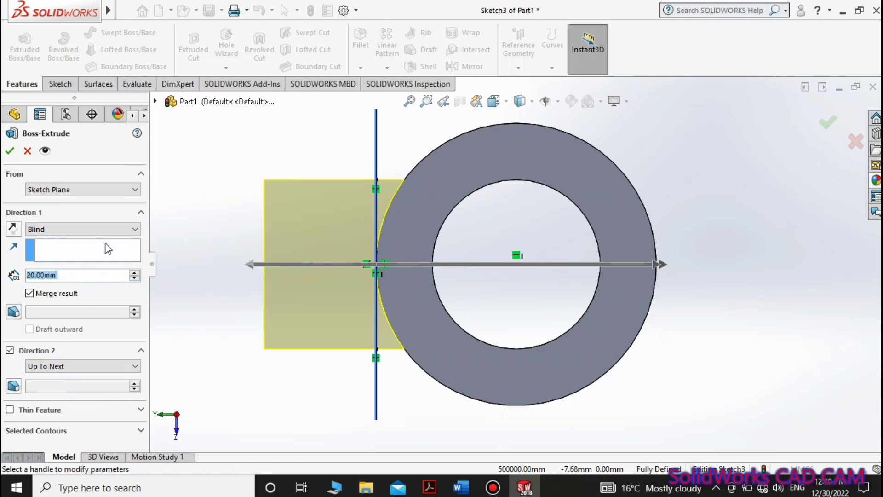
type("5")
key("Return")
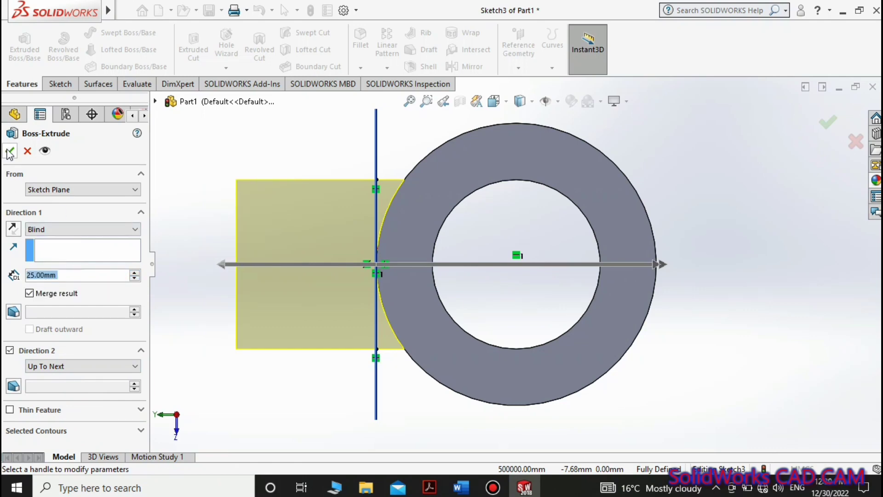
left_click(8, 152)
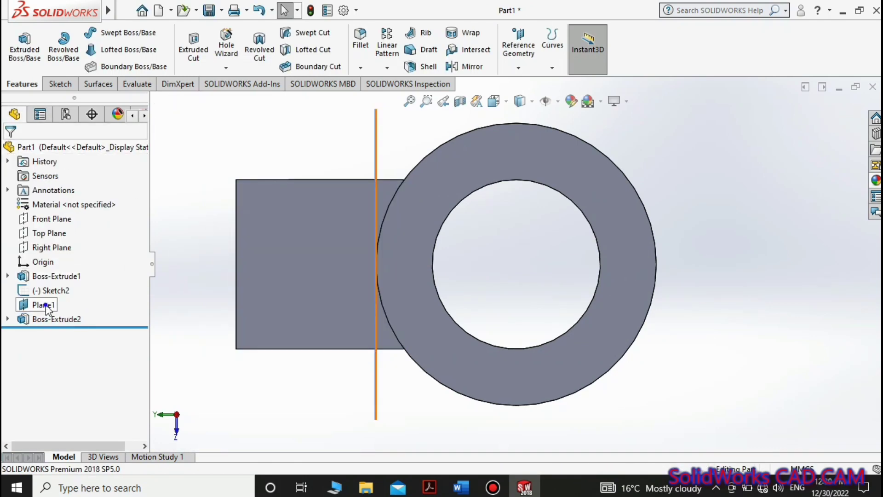
Step: Hide Plane1 and Sketch2, checking the model from the side and face-on
right_click(47, 305)
left_click(76, 190)
key("Left")
key("Left")
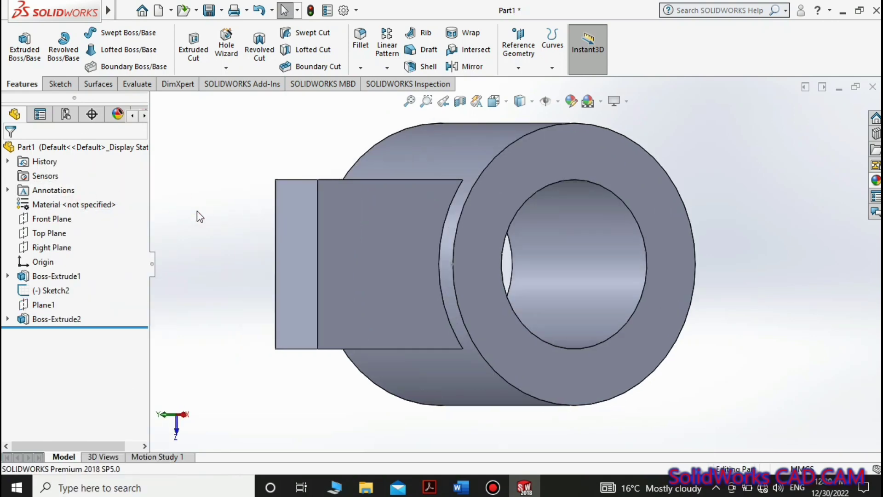
right_click(60, 290)
left_click(71, 238)
key("Right")
key("Right")
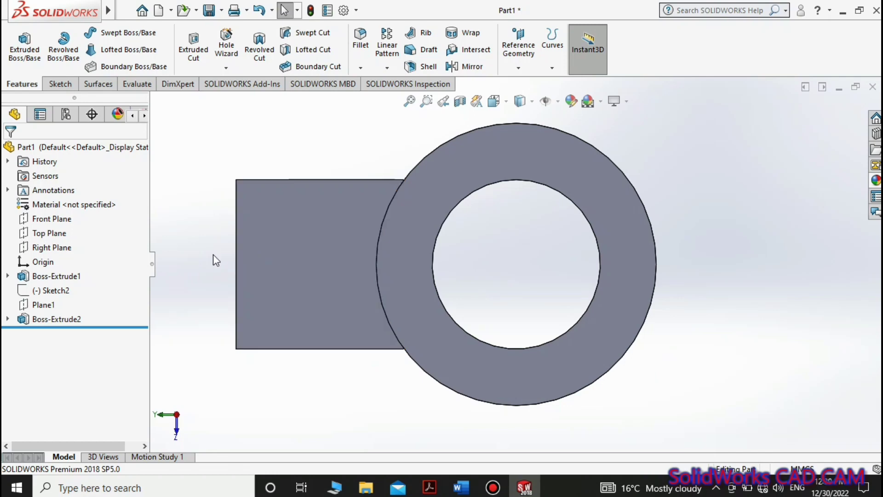
key("Left")
key("Left")
key("Right")
Step: Start a sketch on the new boss face and draw a diagonal centerline from the ring centre
left_click(506, 261)
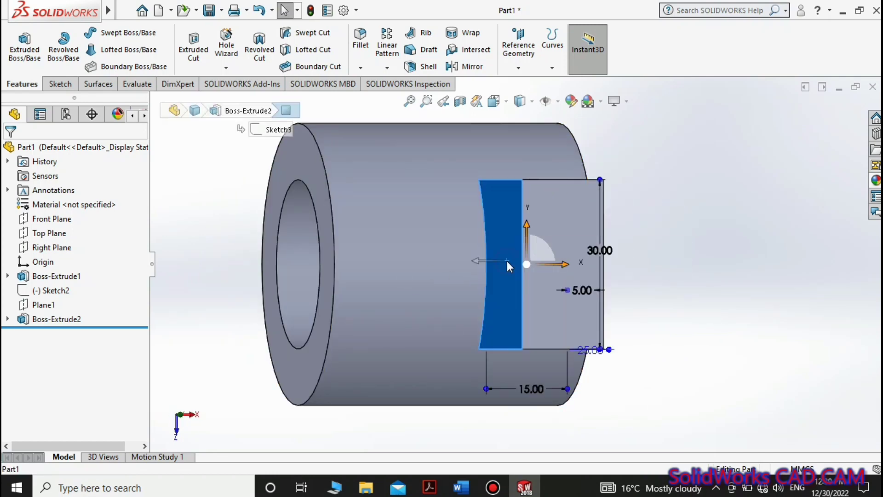
key("Right")
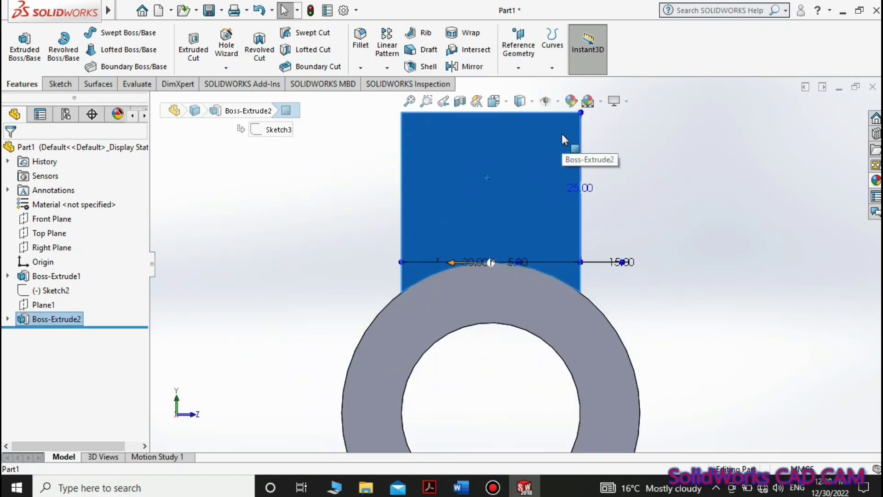
scroll(561, 134, "down", 2)
scroll(519, 205, "up", 2)
left_click(495, 245)
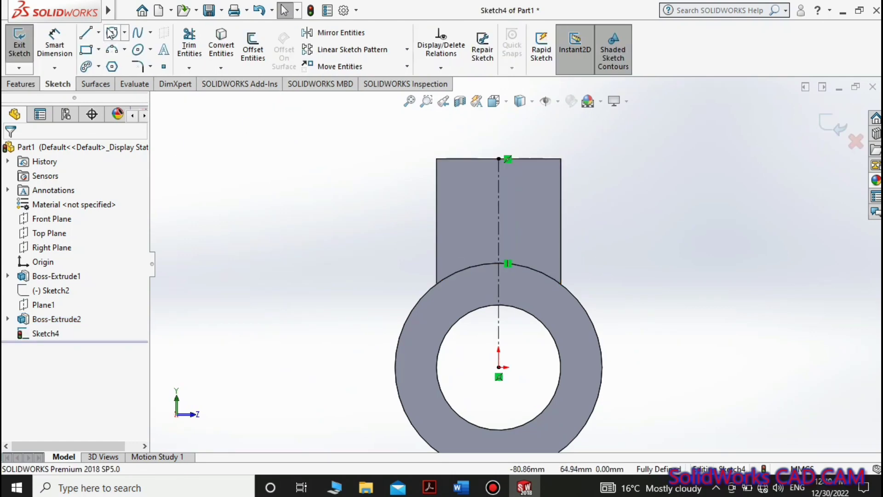
left_click(99, 32)
left_click(103, 53)
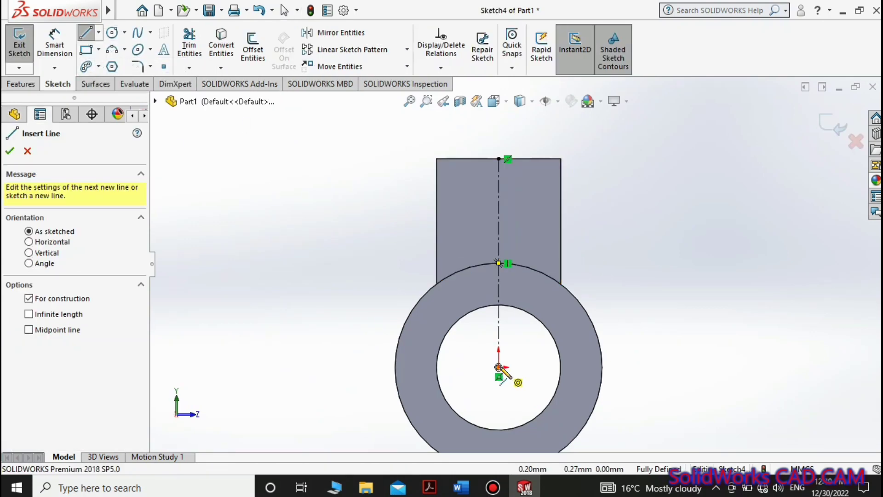
mouse_move(499, 368)
left_mouse_down()
mouse_move(704, 75)
mouse_move(697, 84)
left_mouse_up()
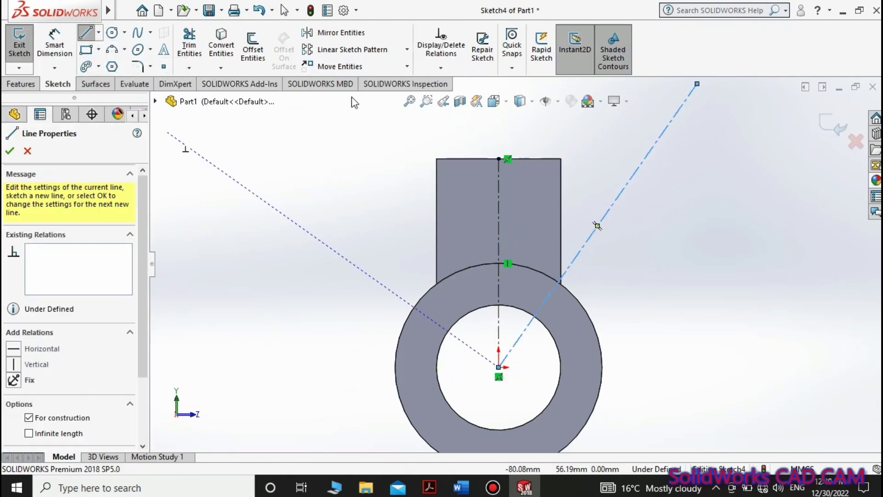
Step: Add a vertical centerline from the ring centre, dimensioned 45° to the diagonal
left_click(192, 54)
left_click_drag(479, 230, 511, 228)
left_click(99, 32)
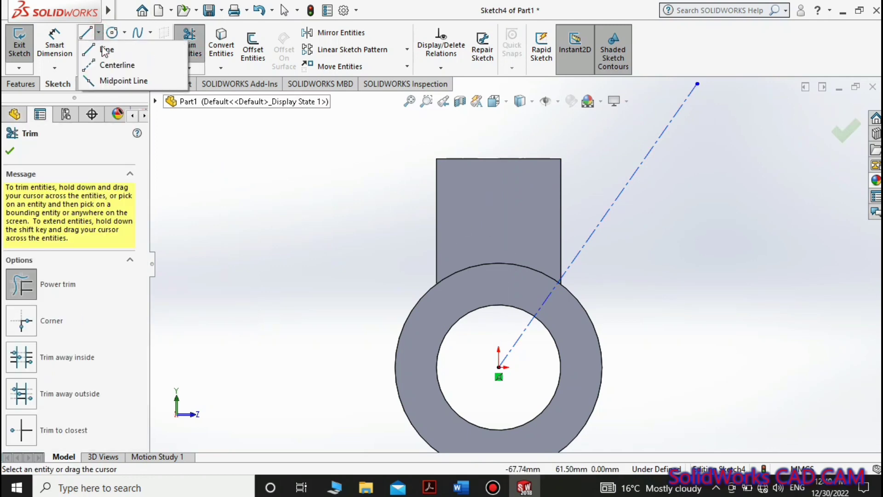
left_click(106, 49)
left_click_drag(499, 367, 500, 79)
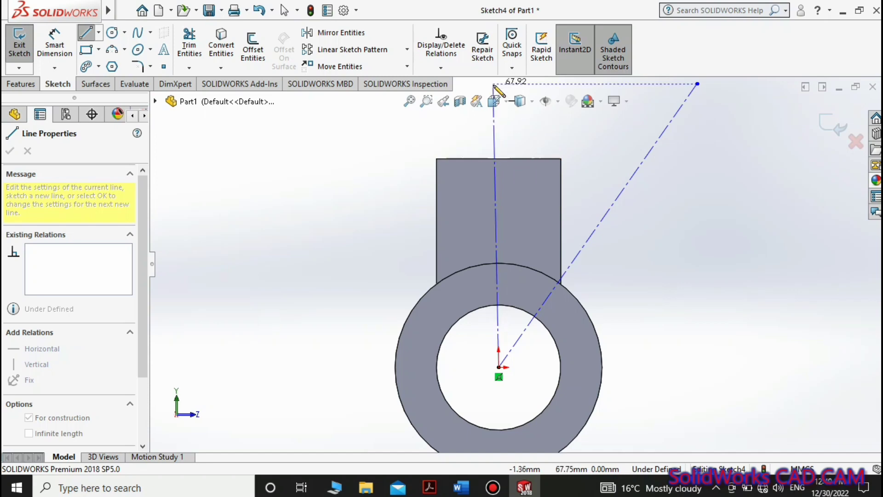
left_click(499, 83)
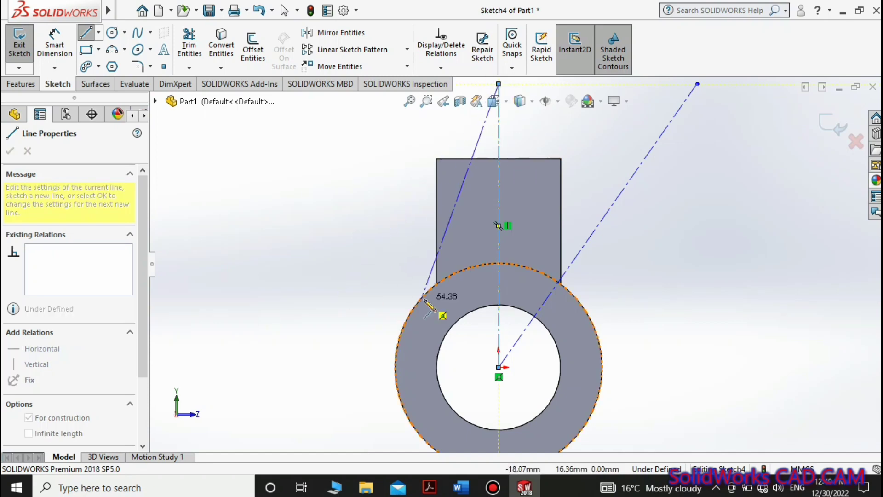
scroll(441, 299, "down", 3)
left_click(57, 46)
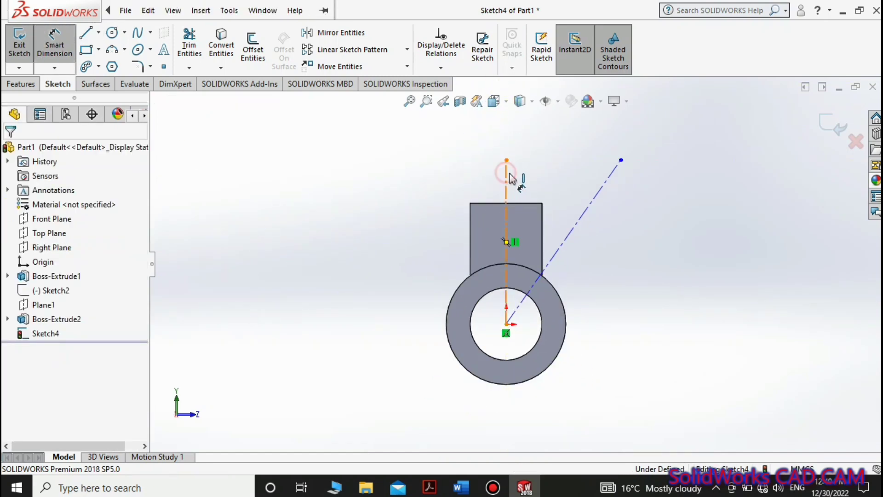
left_click(509, 175)
left_click(576, 225)
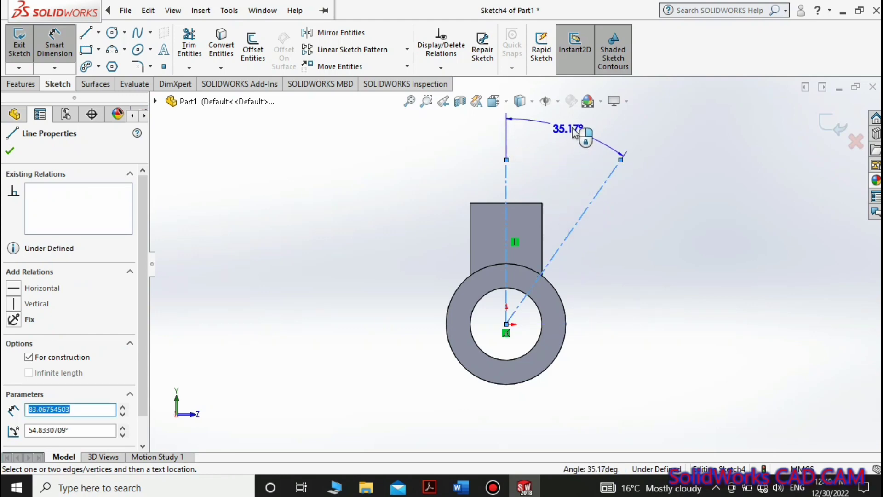
type("45")
key("Return")
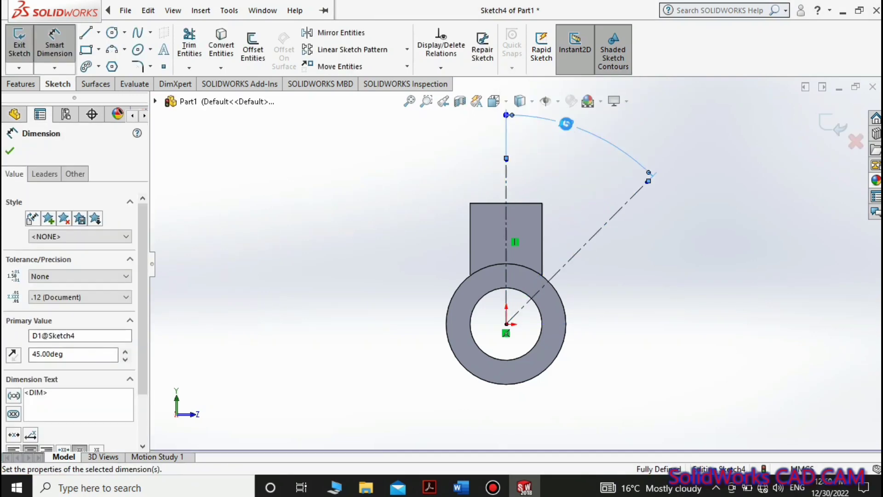
Step: Add a lower-right centerline from the ring centre, 45° beyond the diagonal
left_click(99, 67)
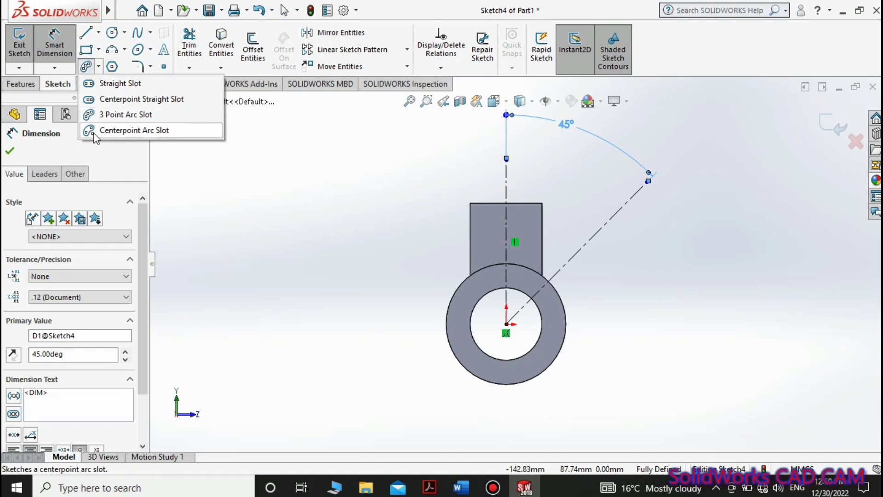
left_click(98, 32)
left_click(115, 63)
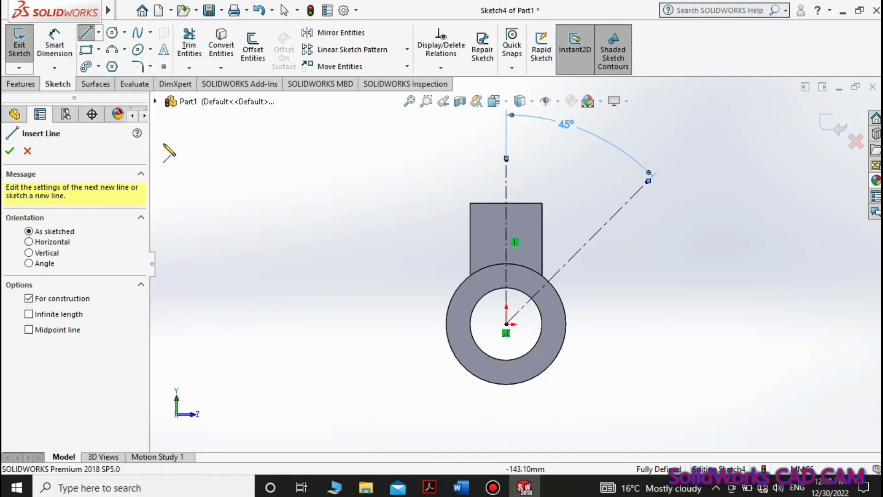
left_click(507, 324)
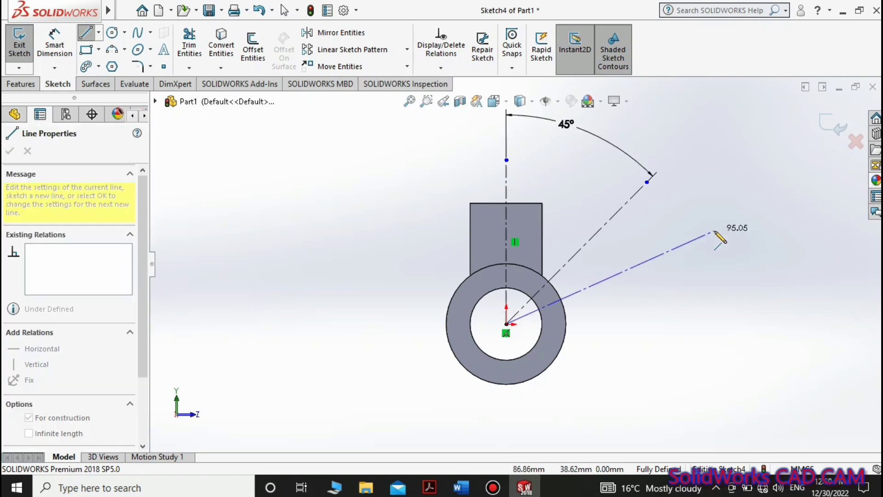
left_click(732, 265)
key("d")
left_click(606, 234)
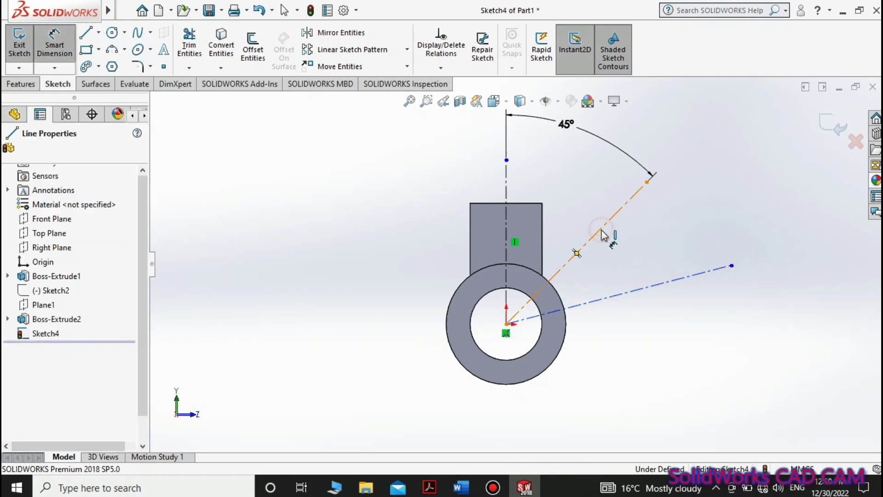
left_click(638, 290)
left_click(676, 257)
type("45")
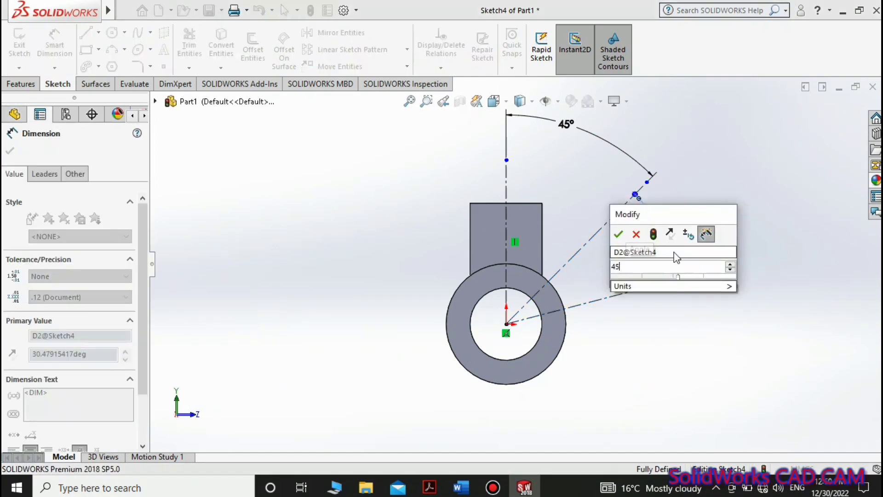
key("Return")
Step: Draw a centrepoint arc slot around the hub centre, from the block's top to the horizontal centreline
left_click(98, 67)
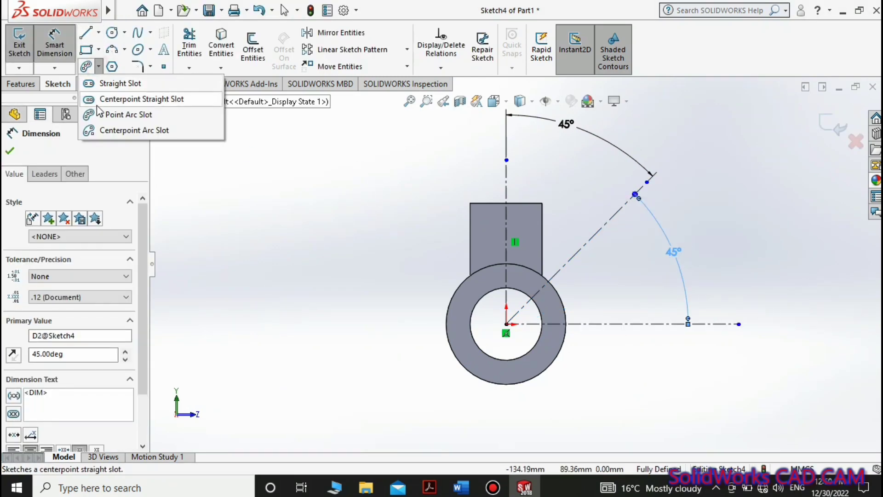
left_click(124, 128)
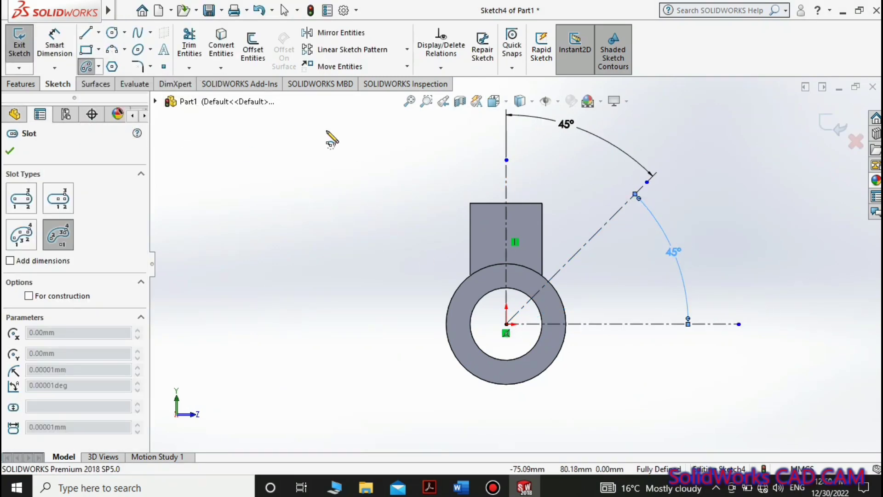
left_click(98, 67)
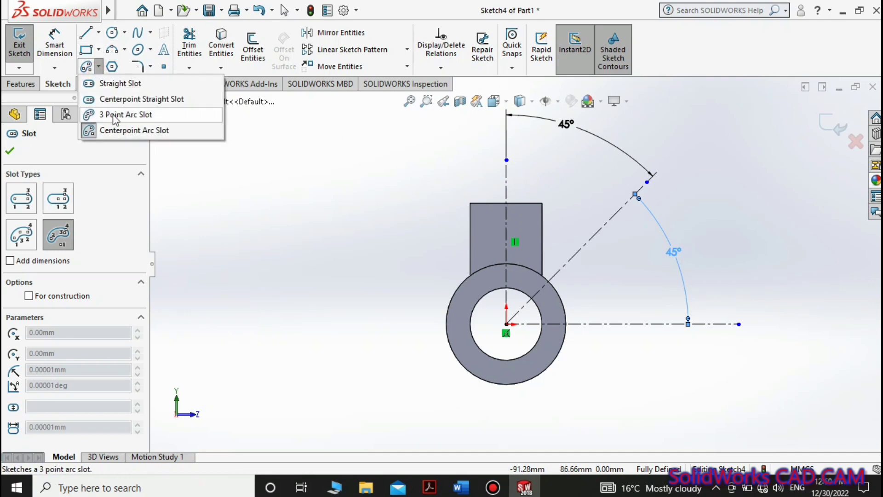
left_click(506, 160)
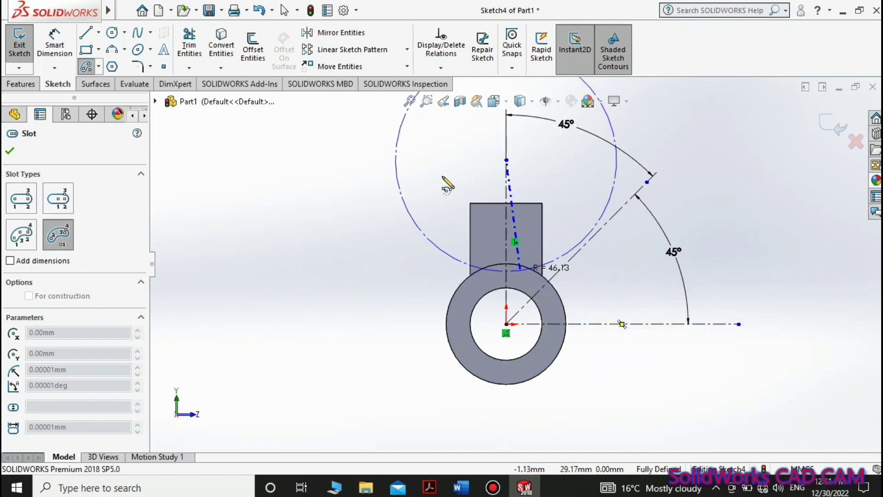
key("Escape")
left_click(88, 67)
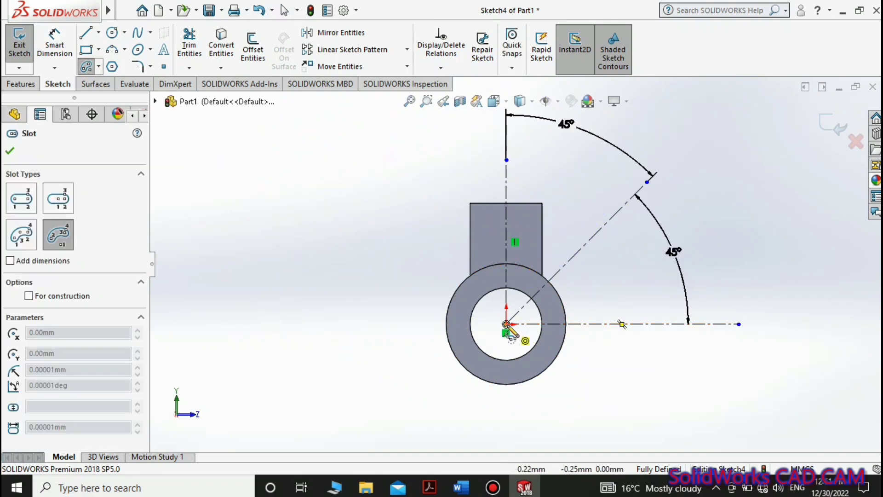
left_click(507, 324)
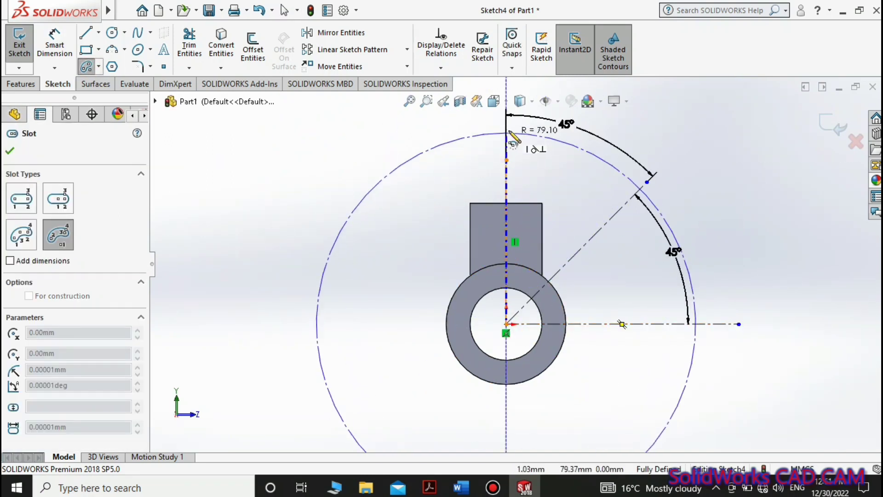
left_click(507, 203)
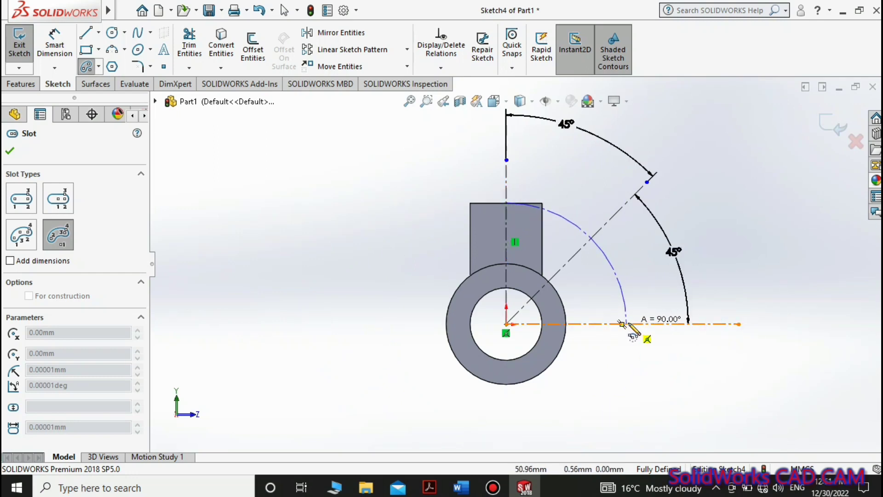
left_click(626, 324)
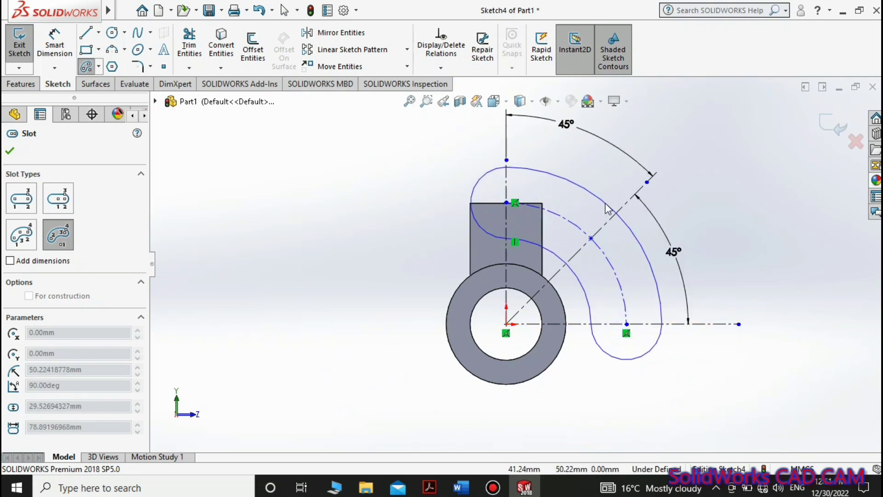
left_click(614, 211)
scroll(616, 212, "down", 1)
scroll(617, 213, "down", 2)
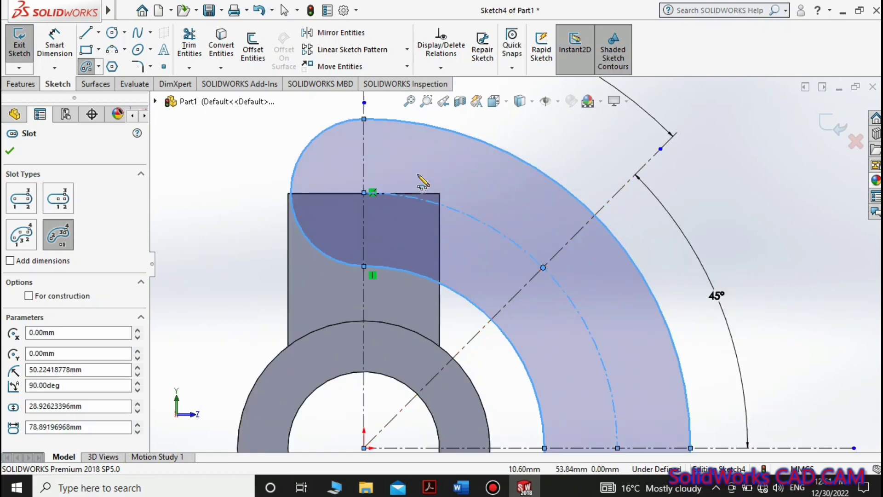
left_click(86, 66)
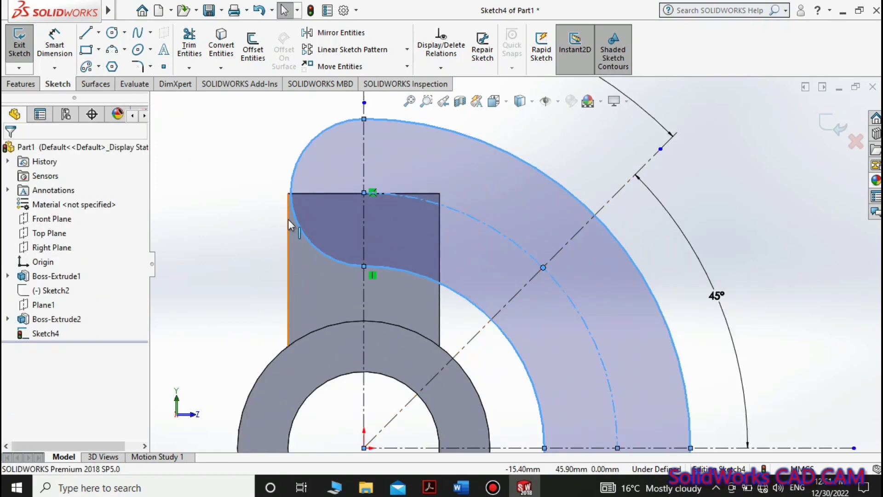
Step: Make the slot's rounded end tangent to the block's edge and begin dimensioning its inner arc
left_click(300, 165, "ctrl")
left_click(360, 116)
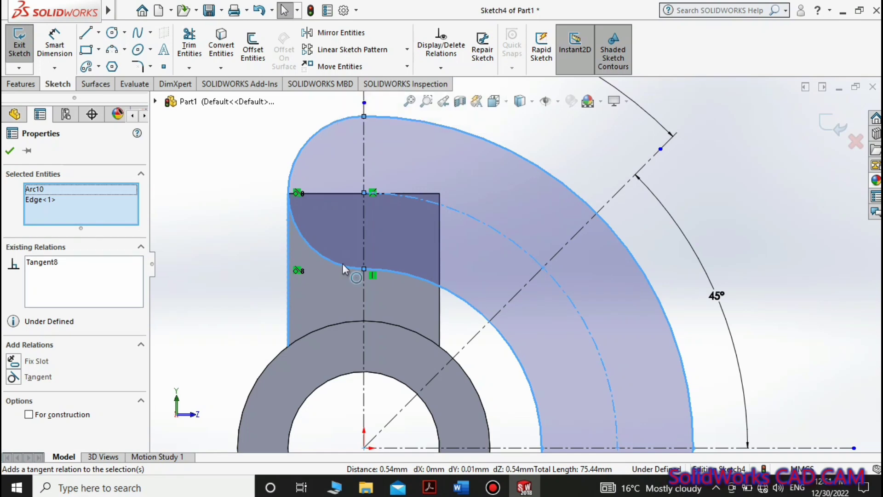
key("f")
left_click(308, 249)
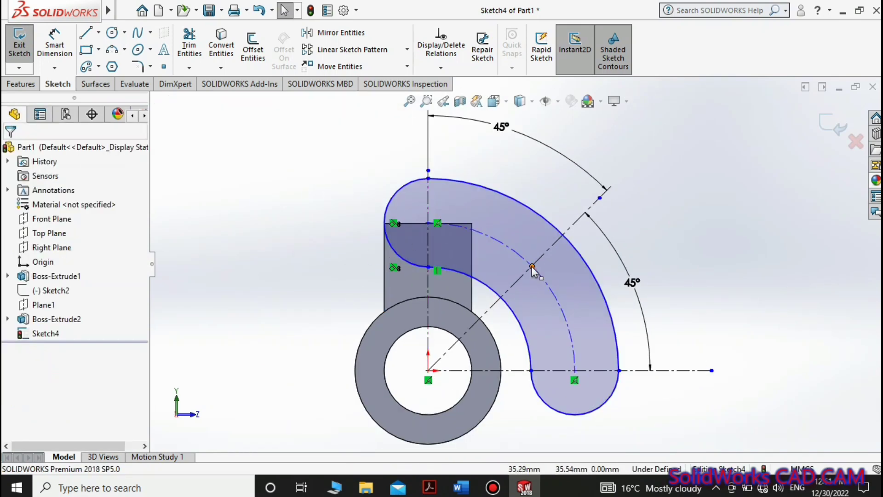
left_click(69, 35)
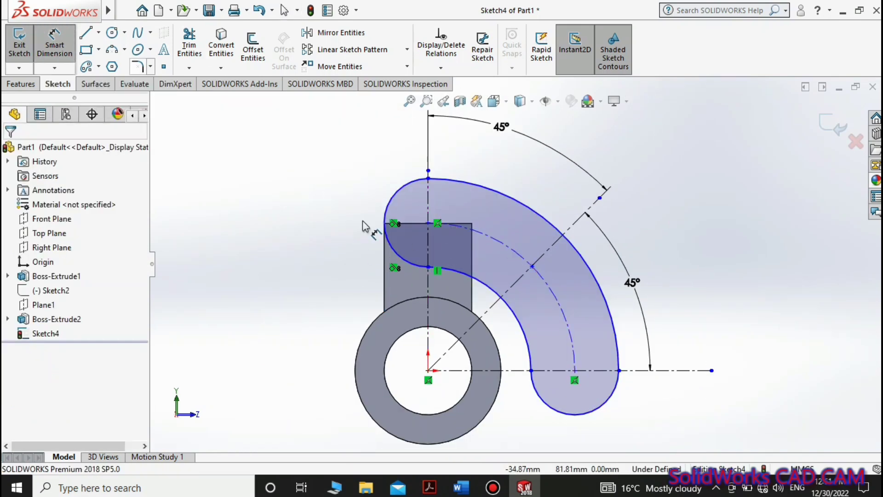
left_click(490, 289)
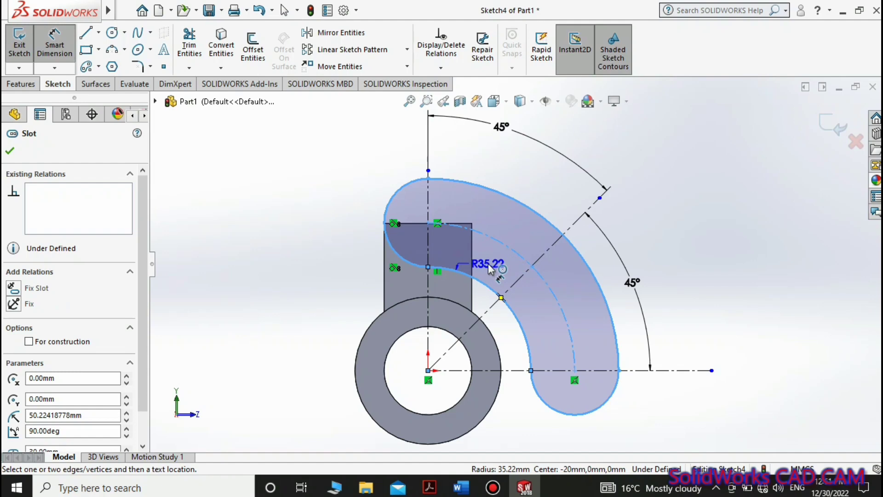
Step: Dimension the slot's inner arc to R45 mm, discarding the extra R60 and R75 previews
left_click(502, 267)
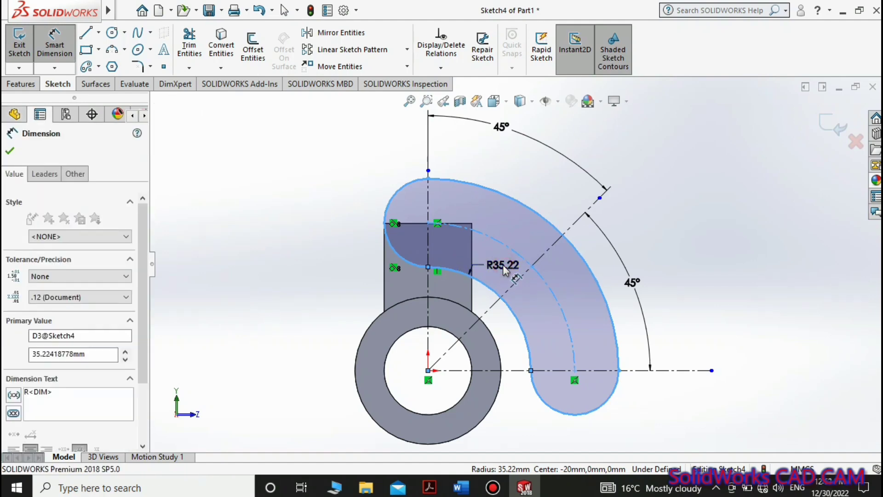
type("45")
key("Return")
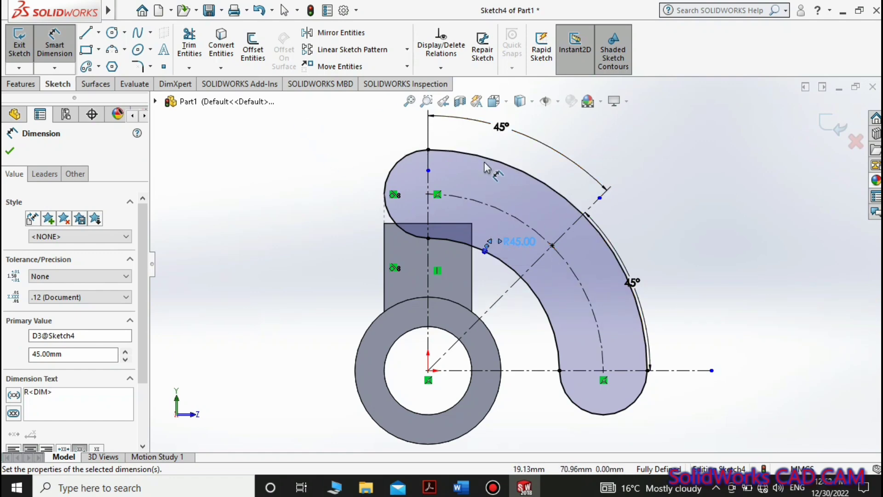
left_click(573, 269)
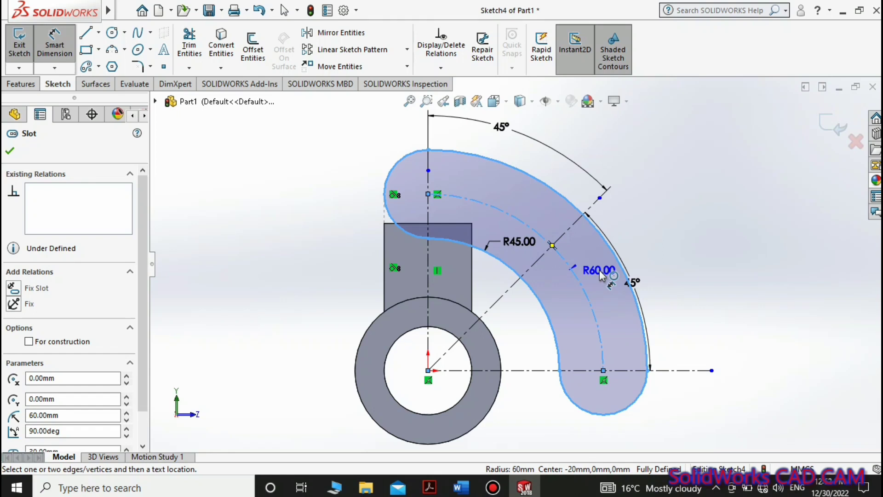
key("Escape")
left_click(615, 252)
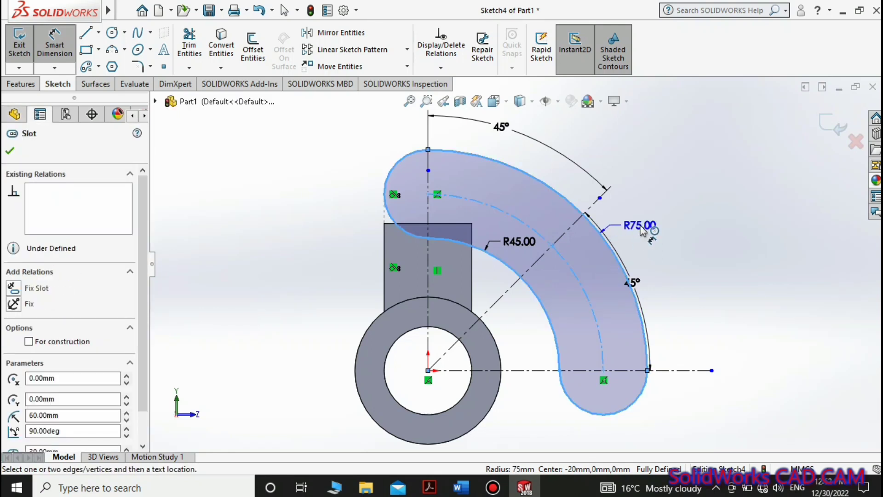
key("Escape")
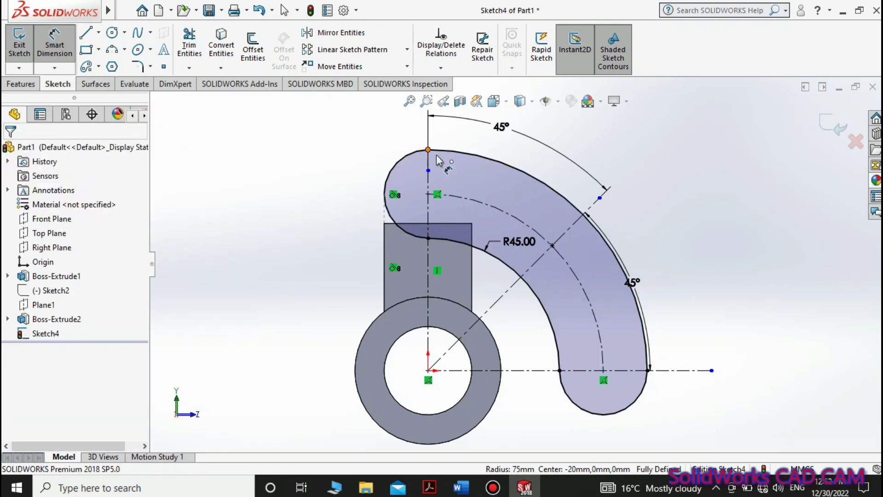
Step: Extrude the slot sketch 20 mm Blind into Boss-Extrude3, merged with the part
left_click(21, 83)
left_click(24, 46)
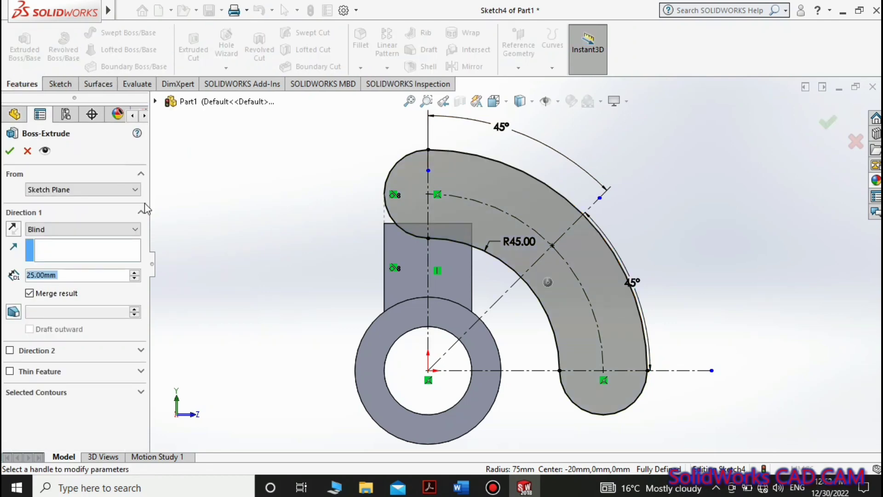
type("20")
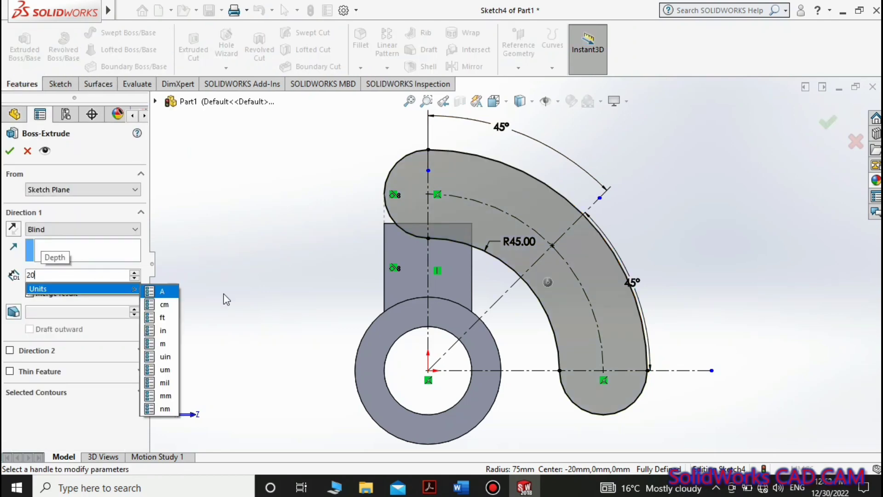
key("Return")
key("shift+Left")
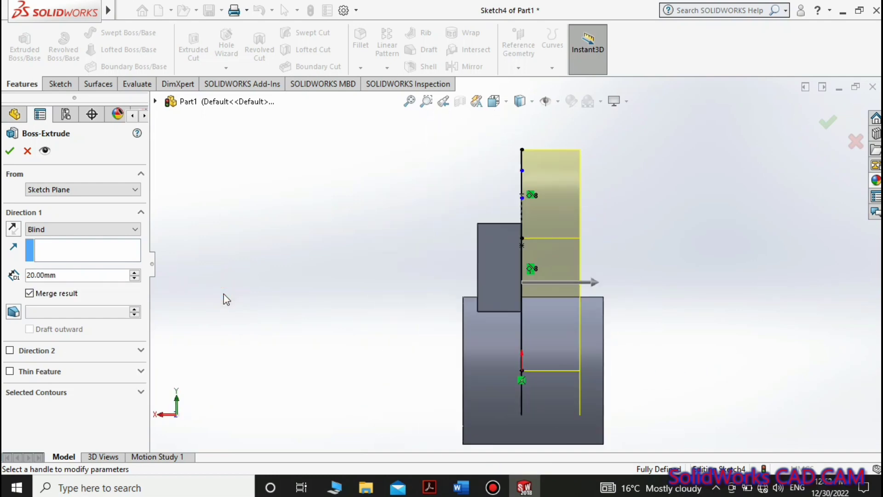
key("Left")
key("Left")
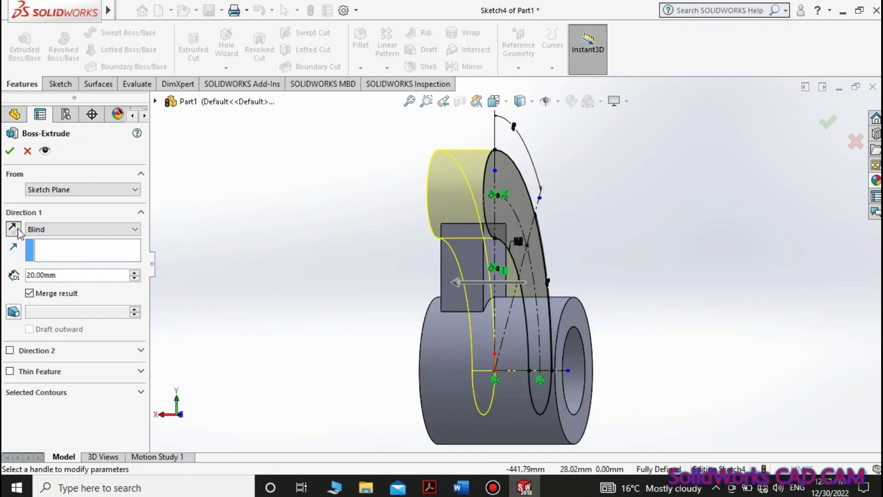
key("Left")
key("Left")
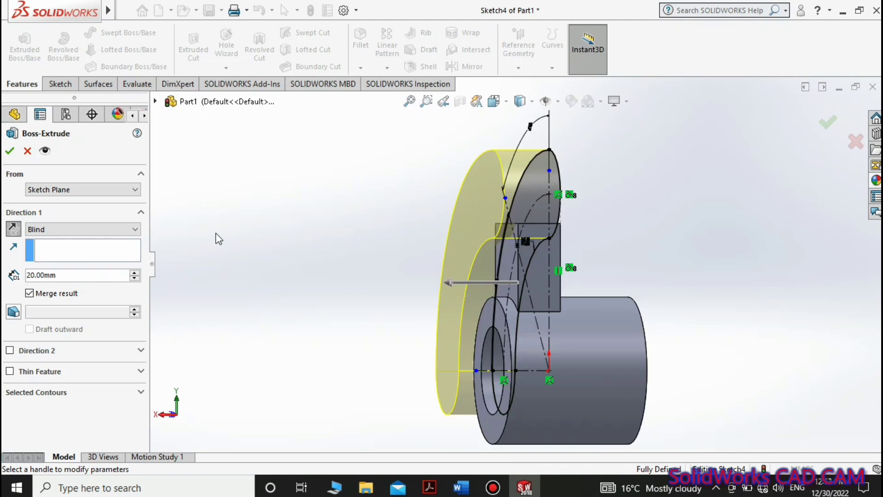
left_click(12, 153)
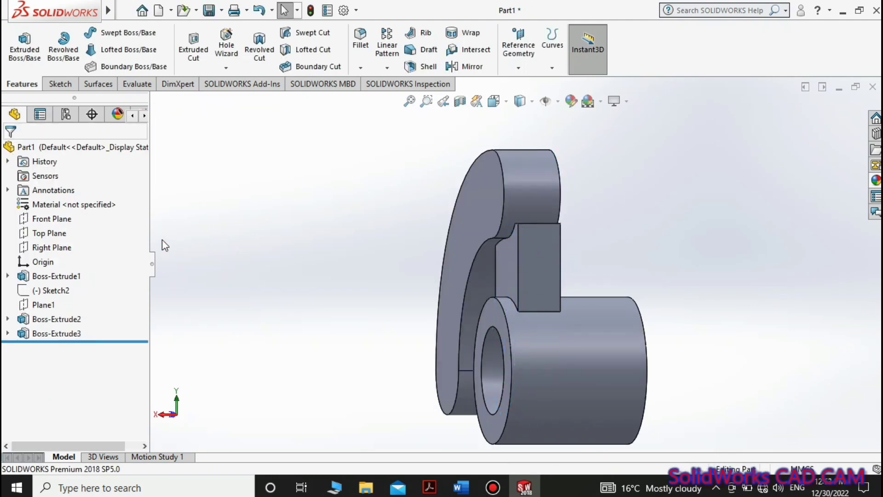
key("Left")
key("Up")
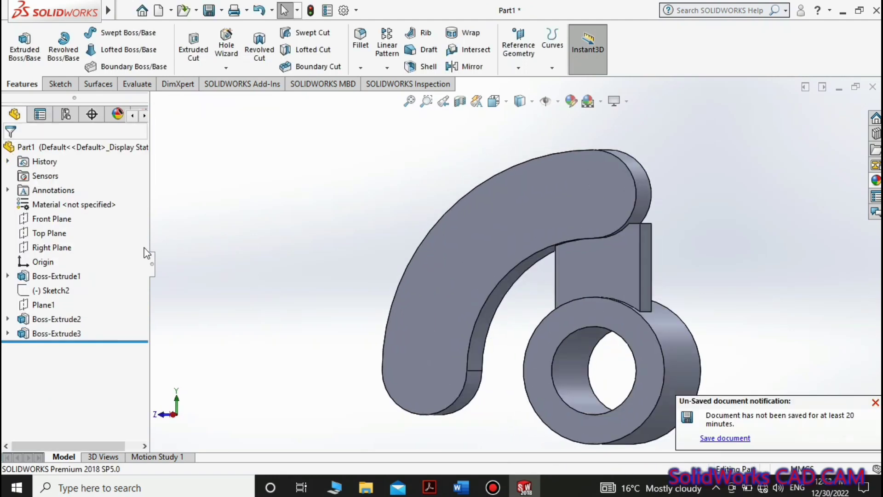
Step: Edit Boss-Extrude2's depth to 30 mm
right_click(49, 320)
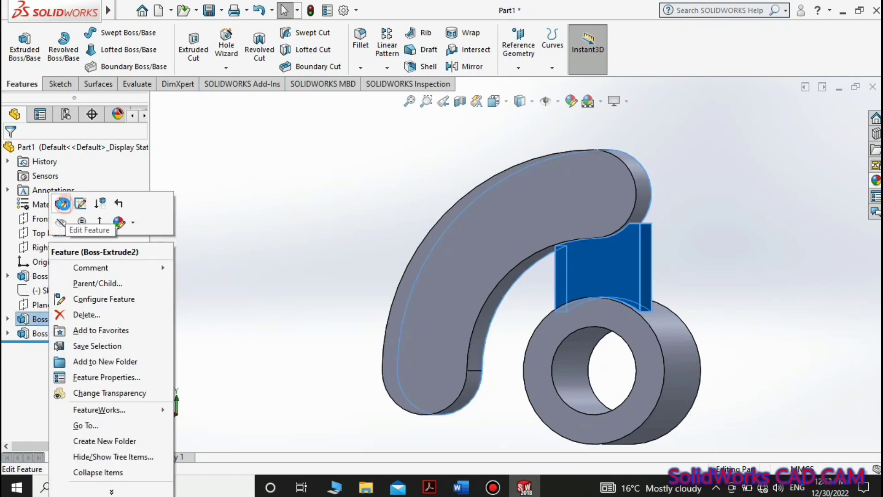
left_click(65, 201)
type("30")
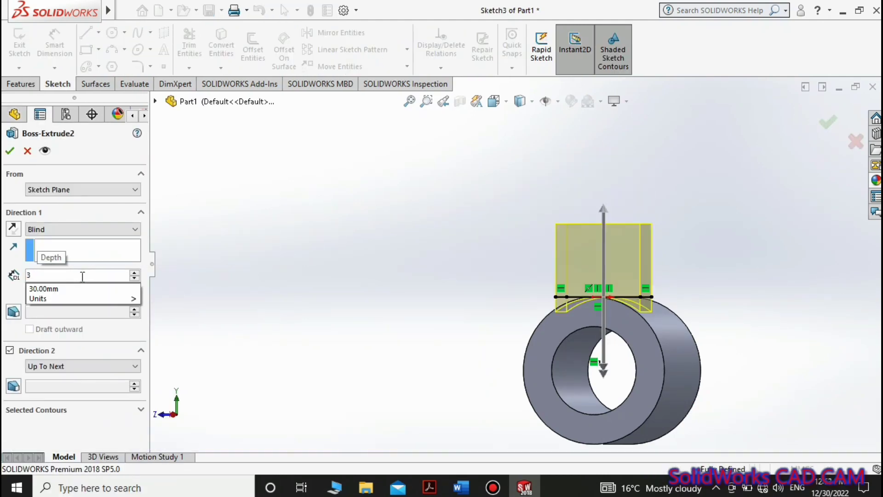
key("Return")
left_click(10, 151)
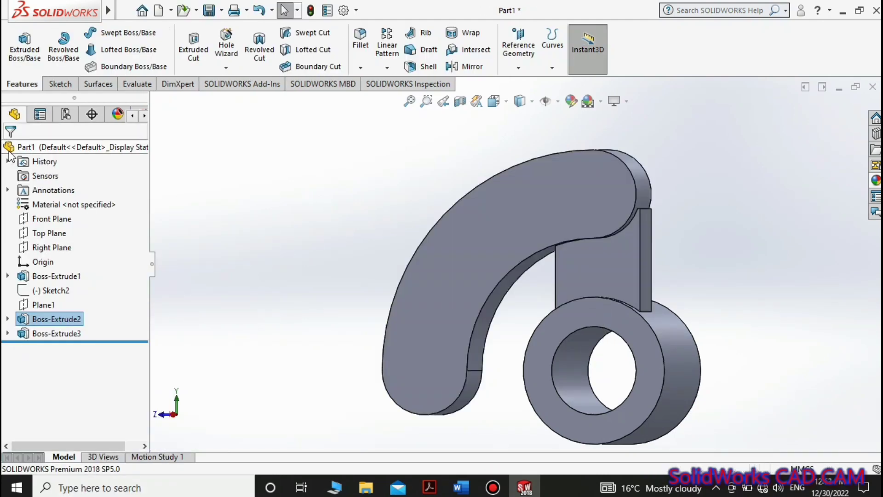
key("Left")
key("Left")
key("Left")
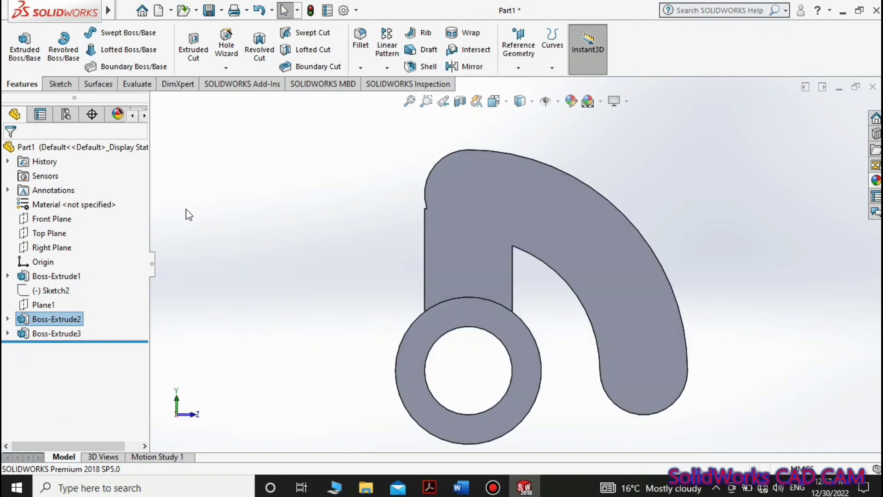
Step: Increase Boss-Extrude2's depth to 33 mm, then to 35 mm
right_click(59, 319)
left_click(64, 204)
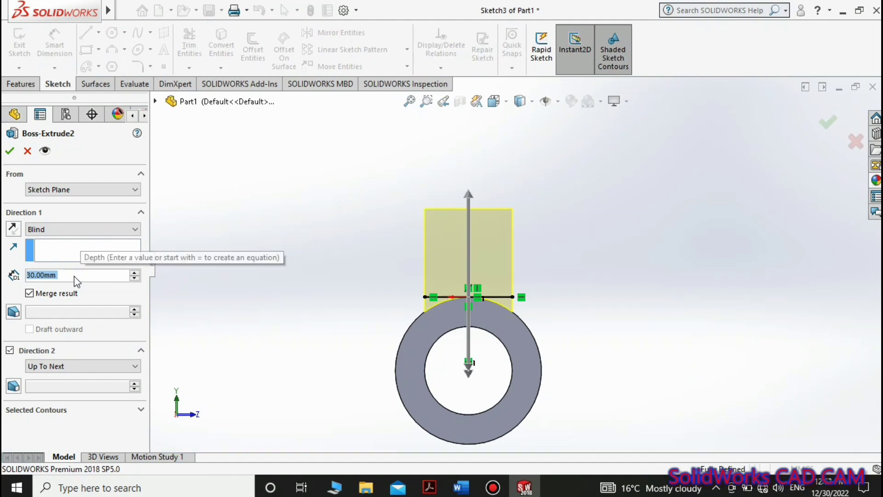
type("33")
key("Return")
left_click(9, 150)
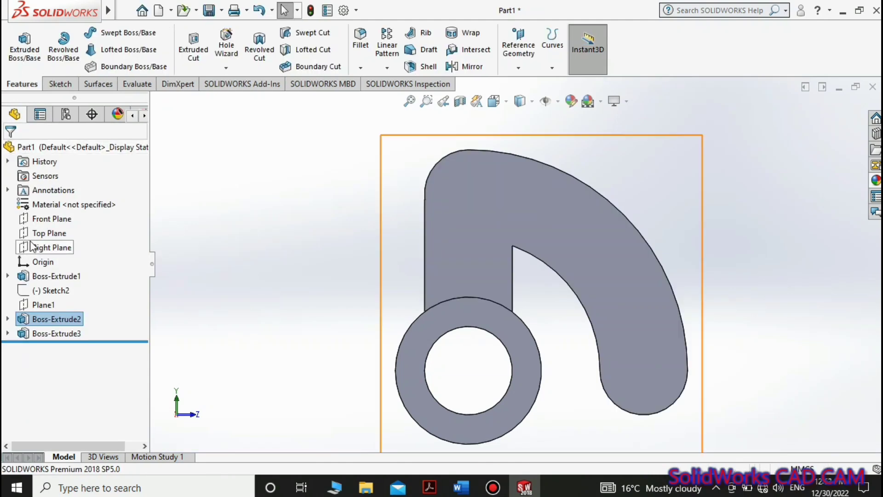
right_click(52, 316)
left_click(64, 203)
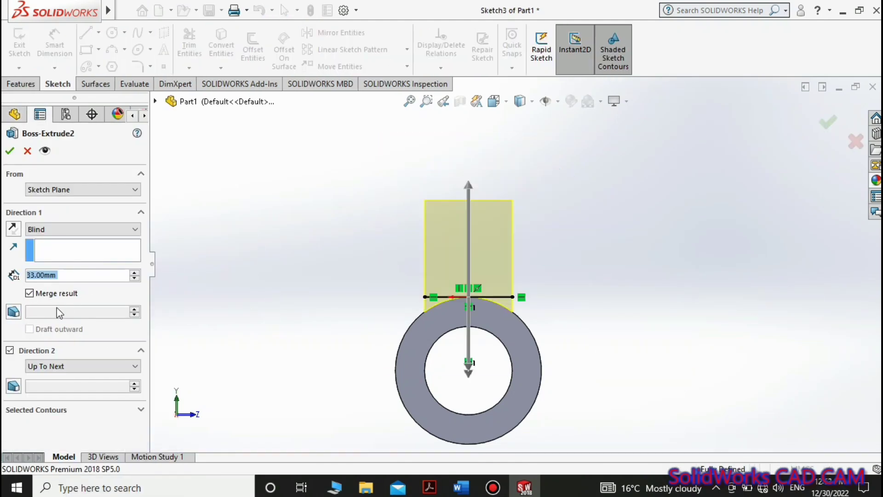
type("35")
key("Return")
left_click(10, 150)
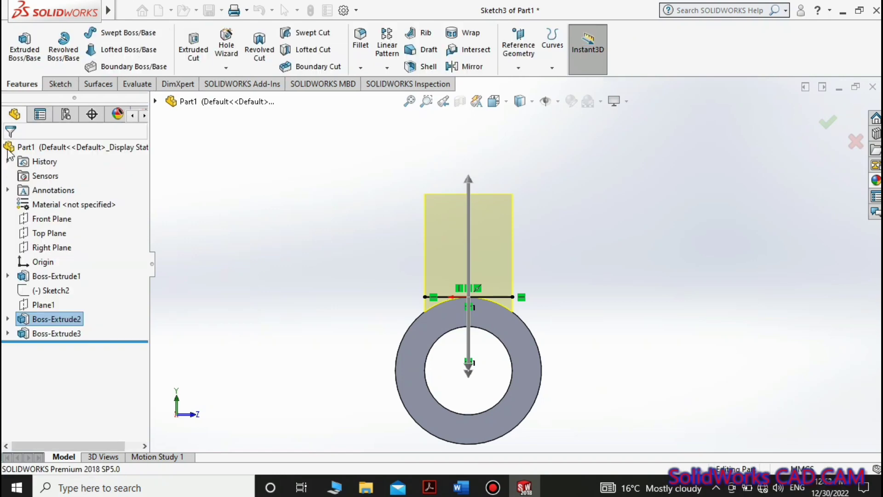
left_click(56, 333)
right_click(56, 334)
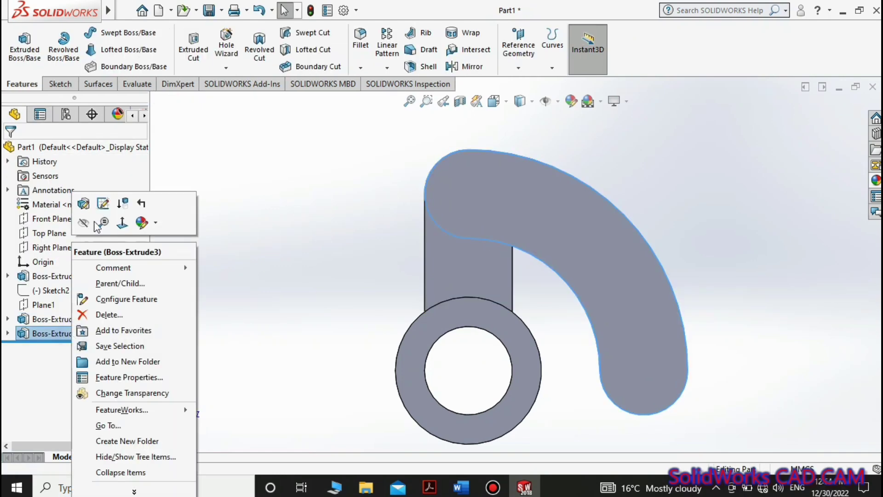
left_click(105, 204)
left_click(113, 33)
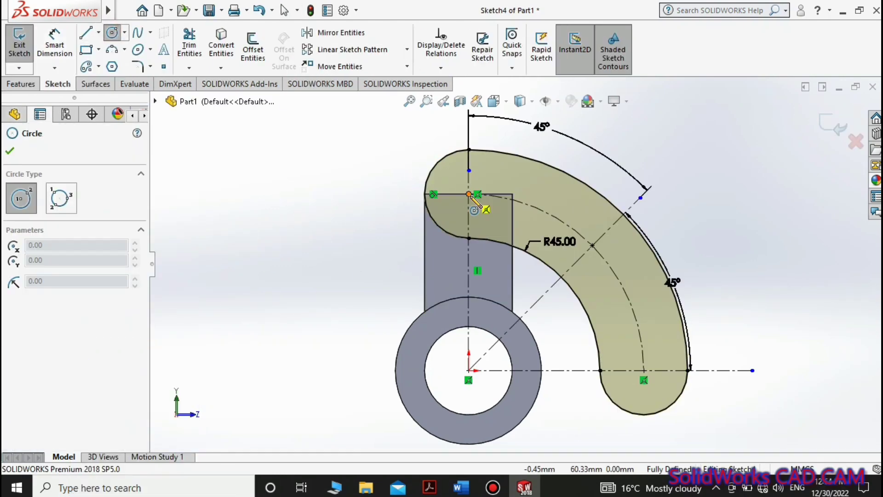
left_click(469, 194)
left_click(463, 188)
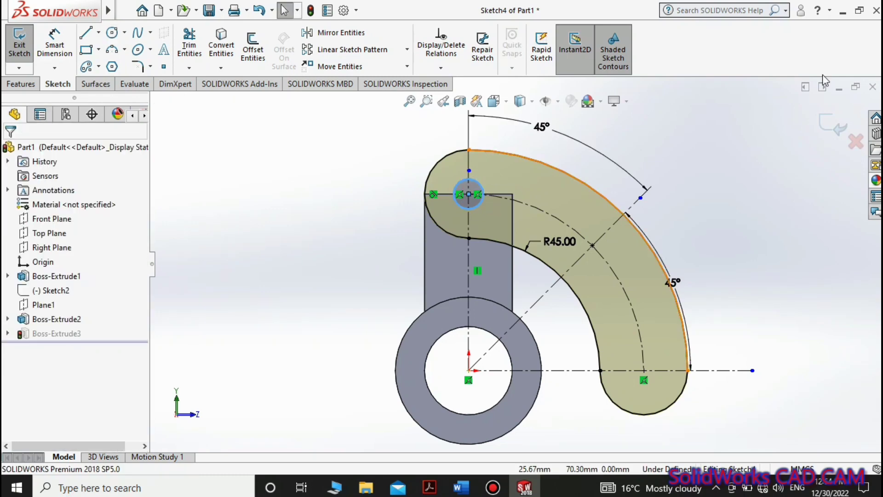
left_click(834, 125)
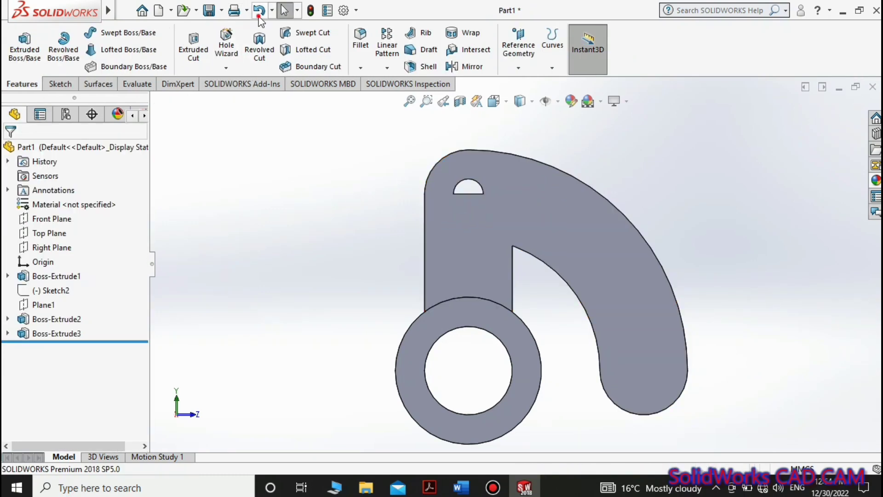
left_click(259, 18)
left_click(830, 131)
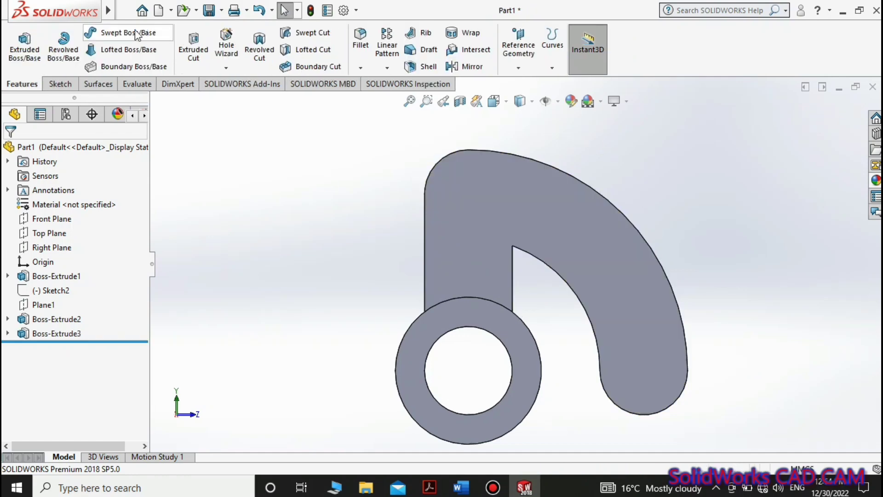
Step: Sketch three small circles along the arm face and start a large circle centred on the hub origin
left_click(64, 87)
left_click(111, 33)
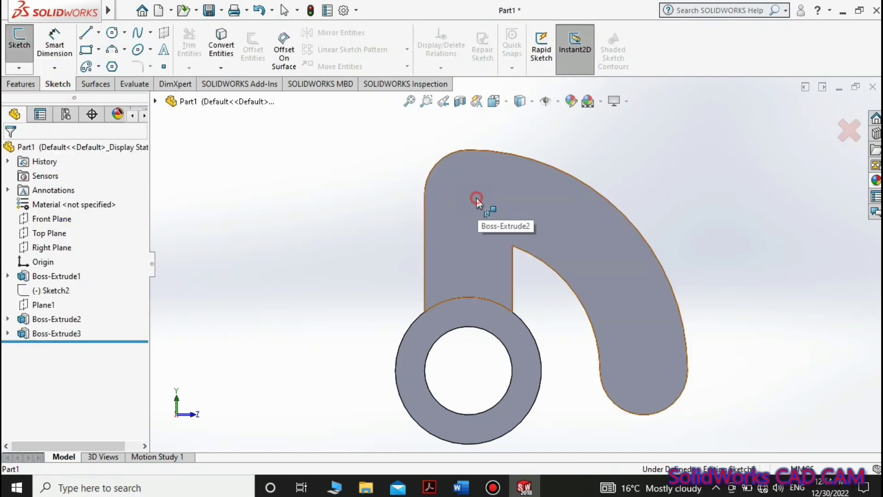
left_click(477, 198)
left_click(469, 195)
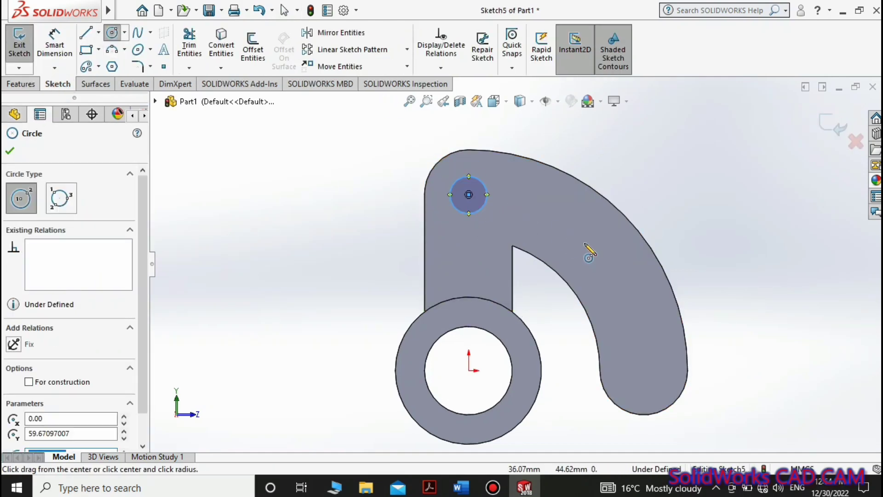
left_click(584, 243)
left_click(645, 371)
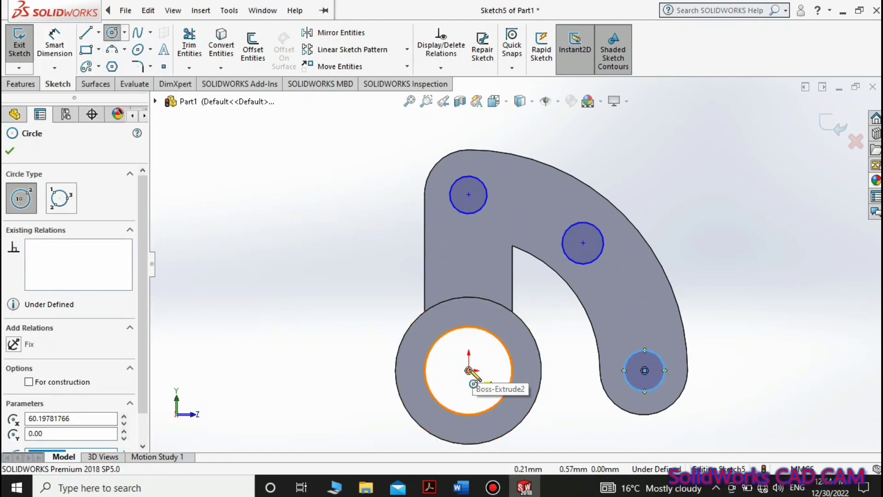
left_click(469, 370)
Step: Finish the large hub-centred circle, dimension it Ø120, and make it construction geometry
left_click(469, 194)
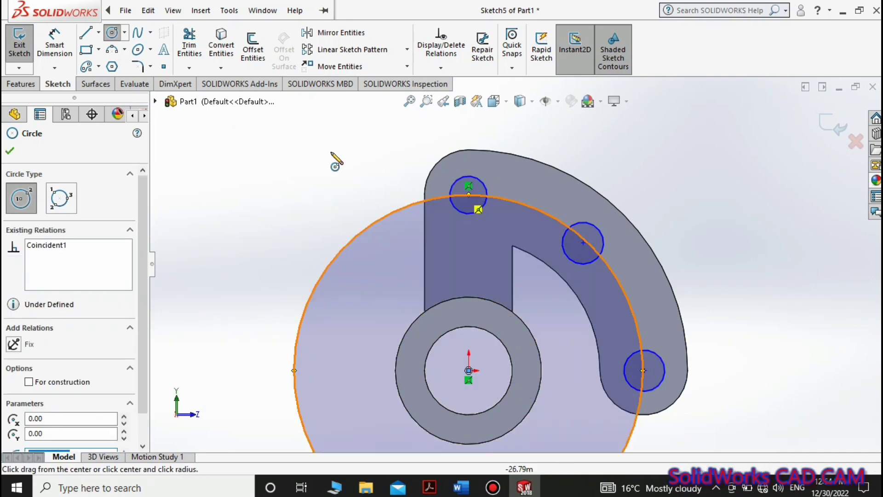
left_click(55, 45)
left_click(328, 263)
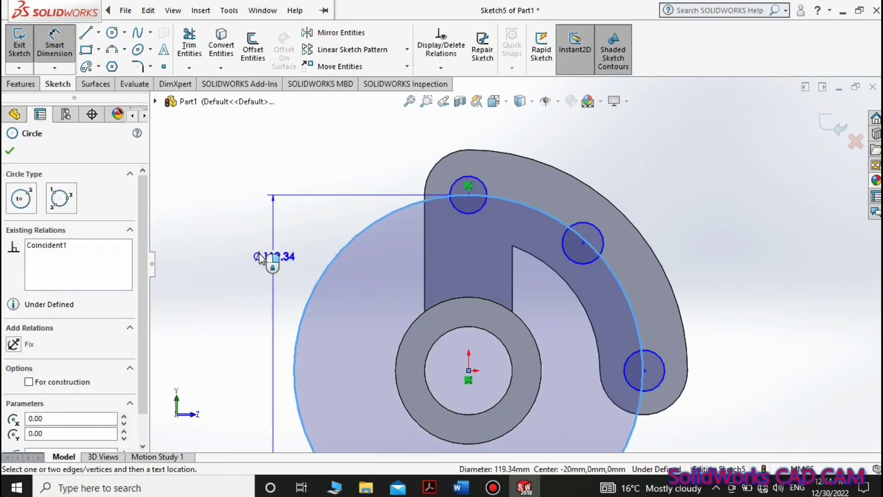
left_click(285, 165)
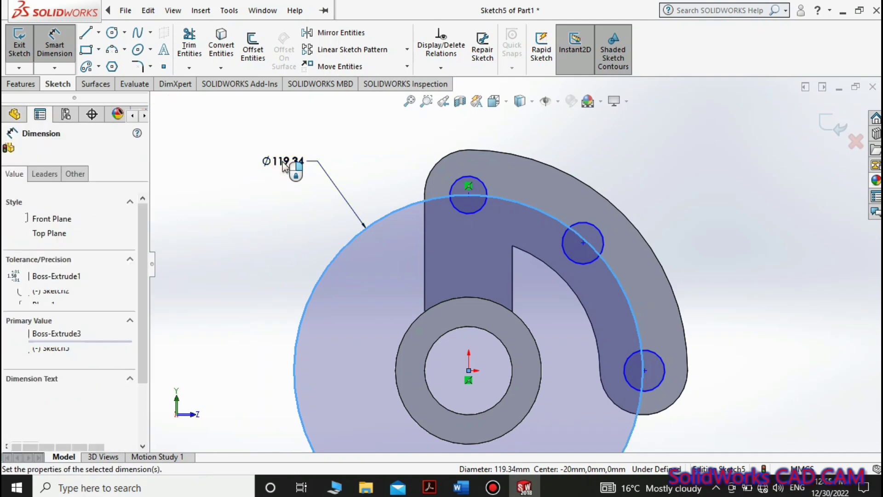
type("120")
key("Return")
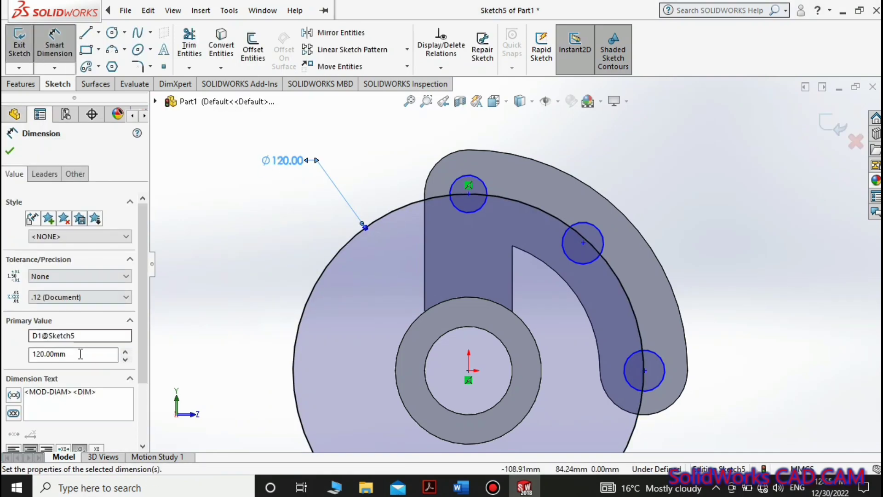
left_click(11, 151)
left_click(326, 266)
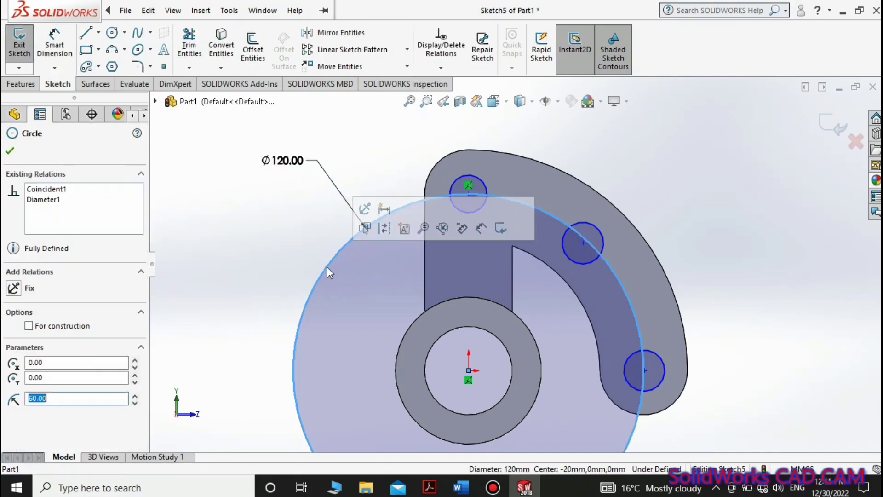
left_click(55, 326)
Step: Make the middle and bottom hole centres coincident with the Ø120 construction circle
left_click(353, 163)
left_click(583, 242)
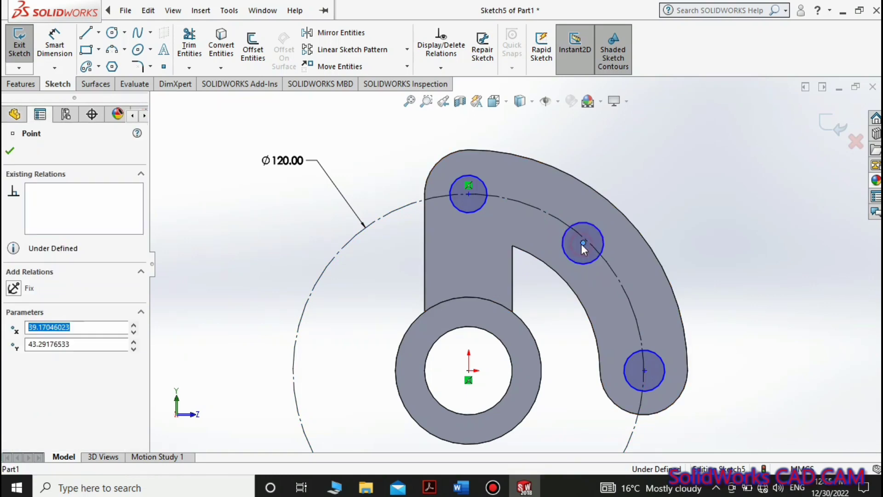
left_click(562, 221, "ctrl")
left_click(619, 163)
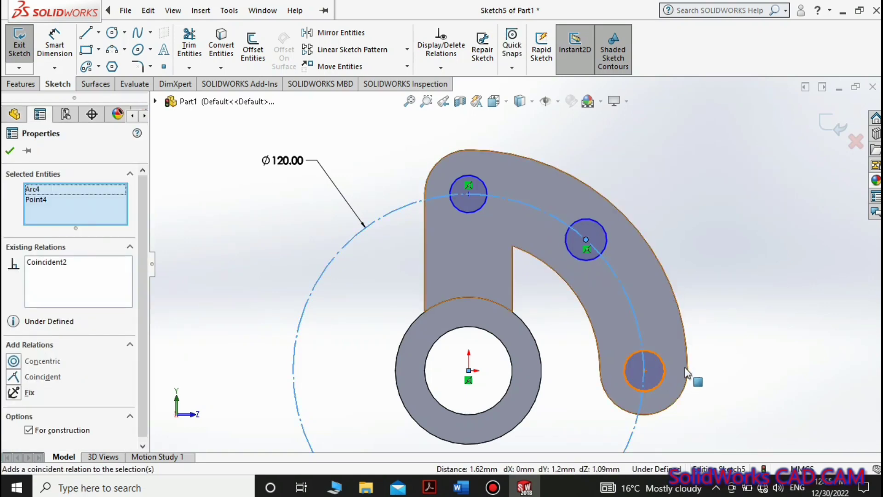
left_click(644, 371)
left_click(639, 327, "ctrl")
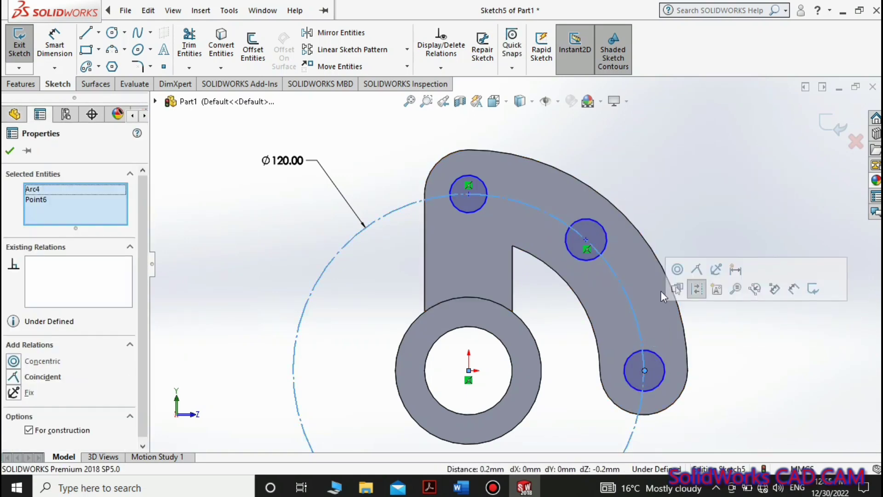
left_click(676, 286)
Step: Dimension the top, middle and bottom hole circles each Ø15
left_click(67, 57)
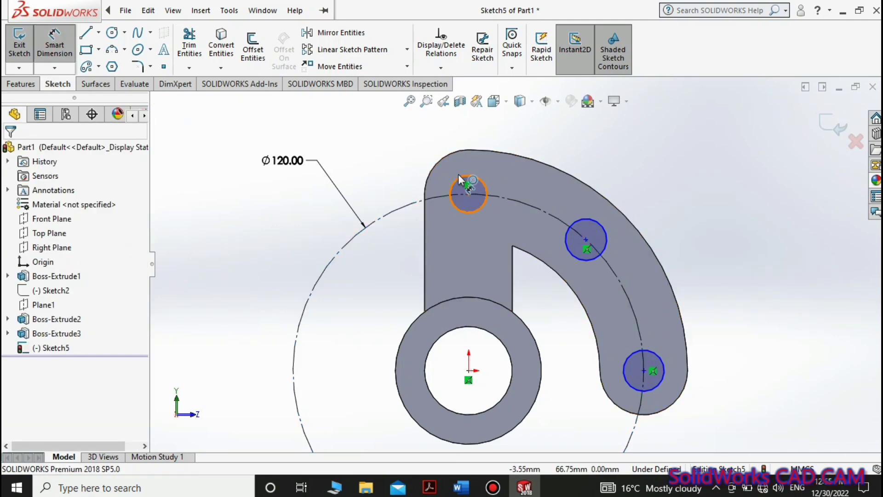
left_click(467, 187)
left_click(389, 171)
type("15")
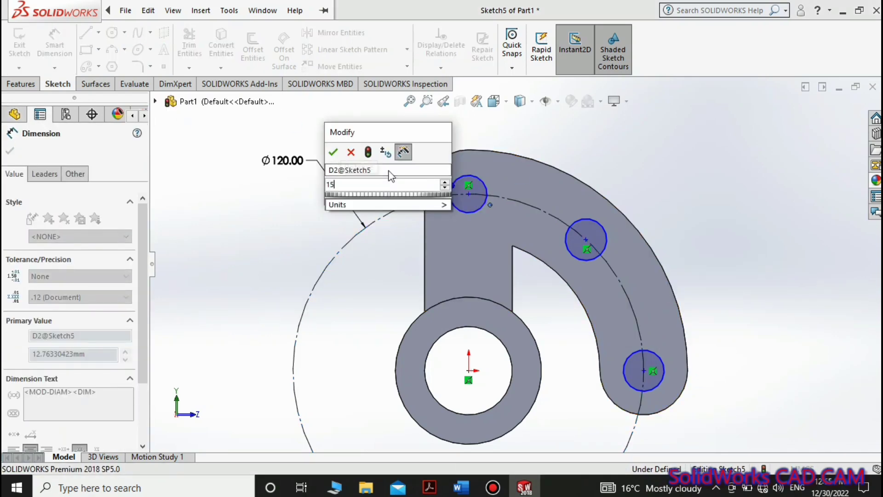
key("Return")
left_click(575, 222)
left_click(637, 181)
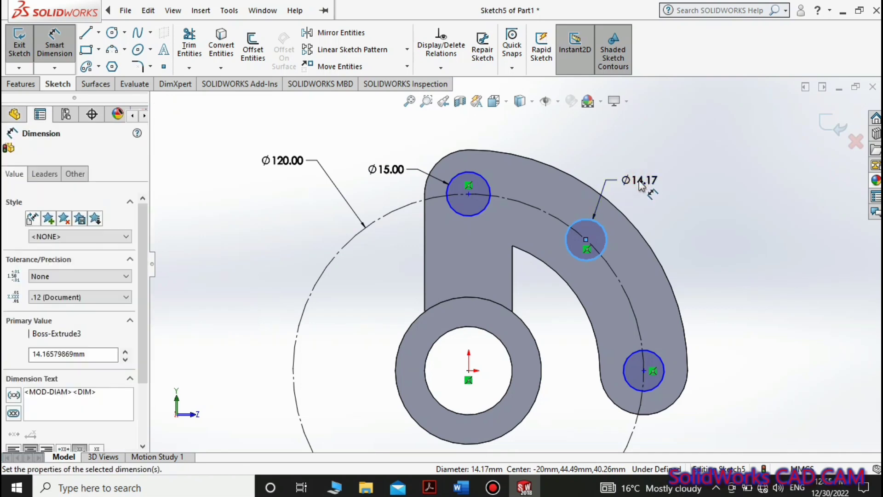
type("15")
key("Return")
left_click(650, 349)
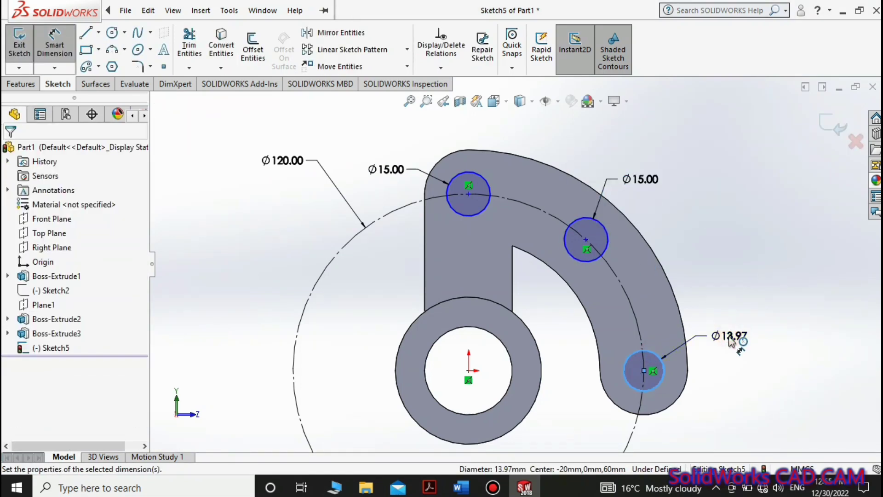
left_click(731, 335)
type("15")
key("Return")
Step: Try a 60 vertical dimension and a hole-spacing dimension, then undo both as redundant
left_click(468, 194)
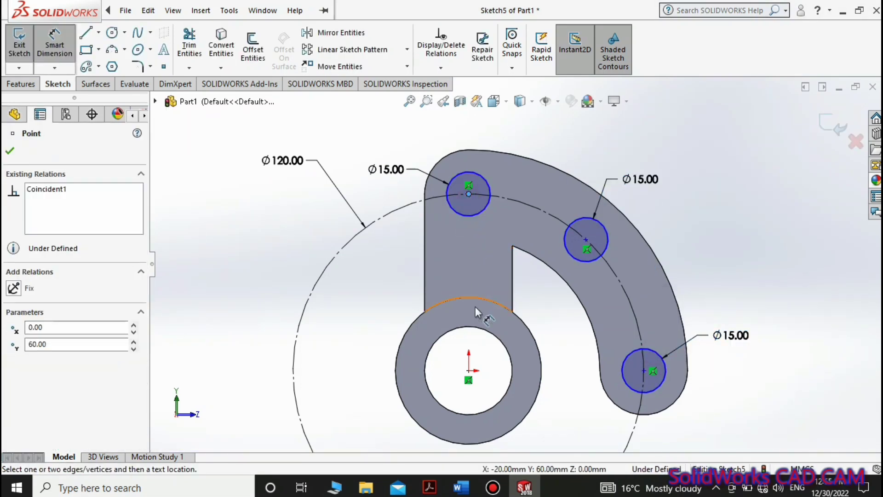
left_click(469, 371)
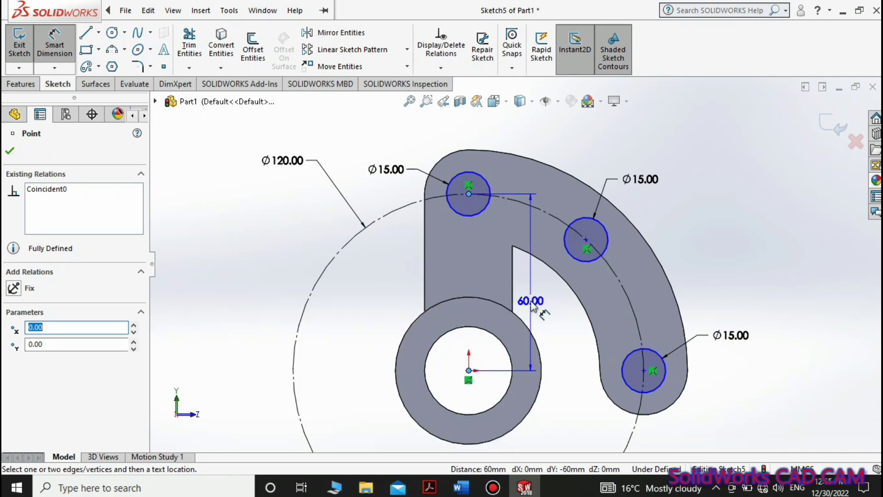
left_click(532, 301)
left_click(520, 240)
key("ctrl+z")
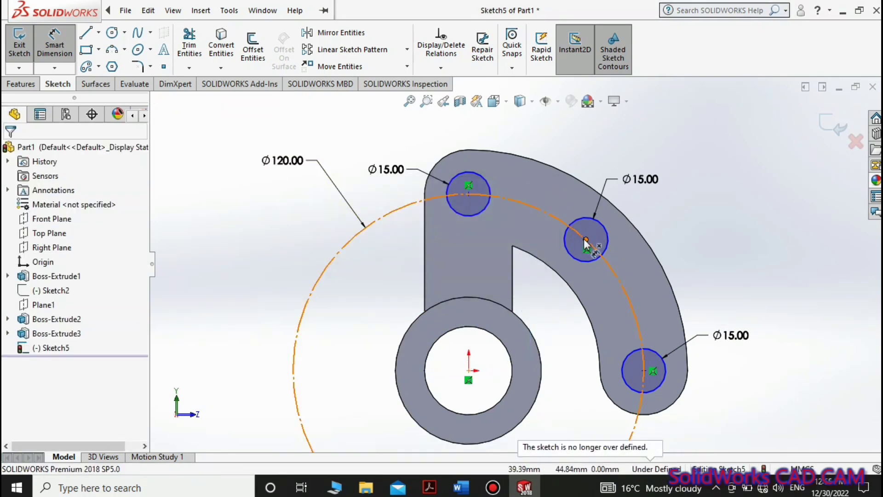
left_click(585, 239)
left_click(478, 194)
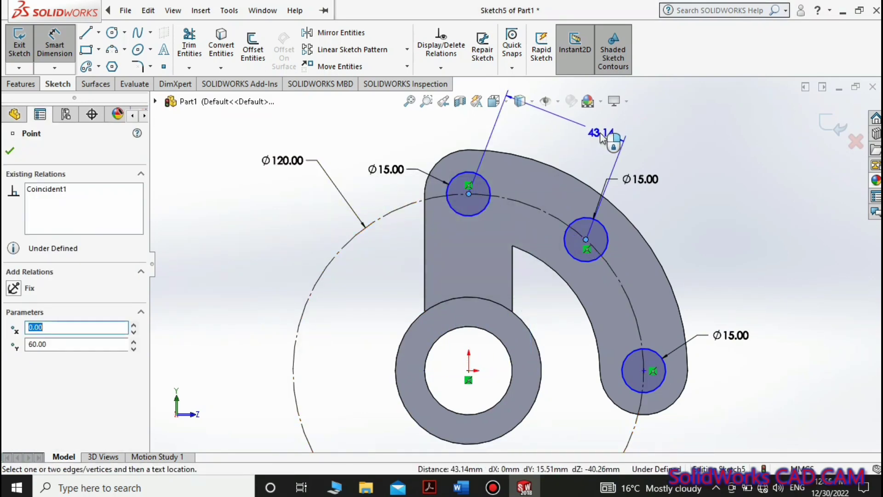
left_click(597, 137)
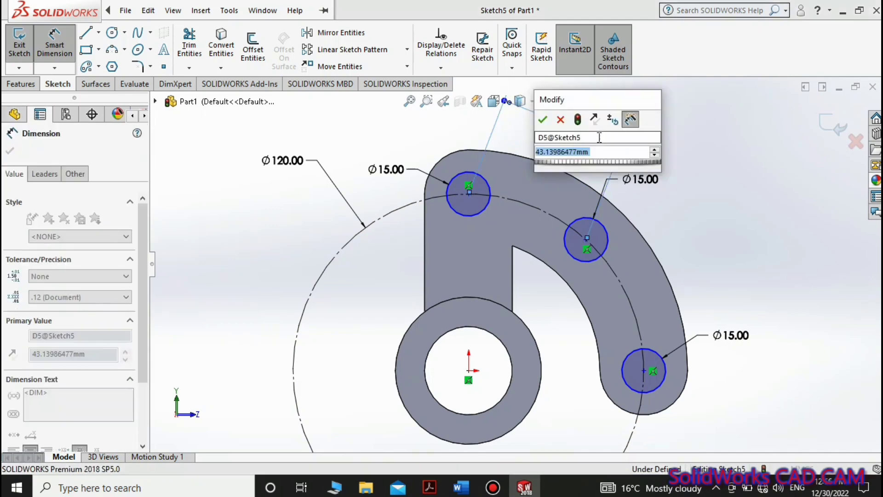
left_click(560, 120)
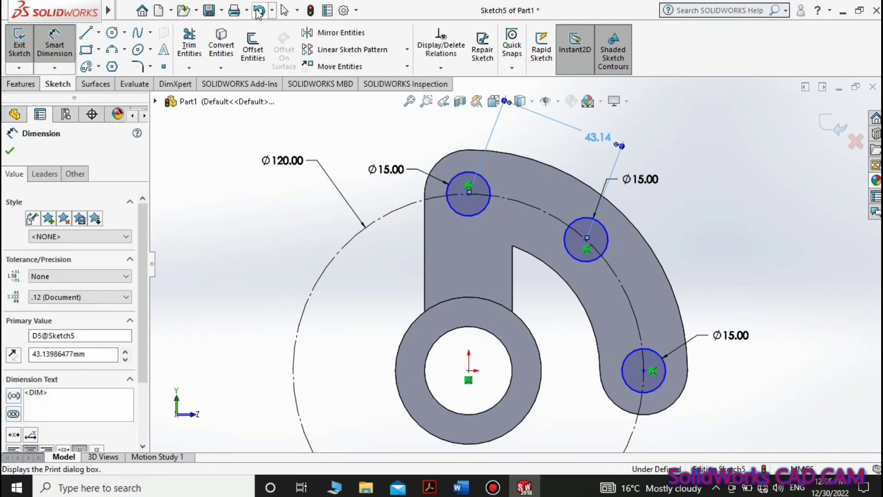
left_click(259, 10)
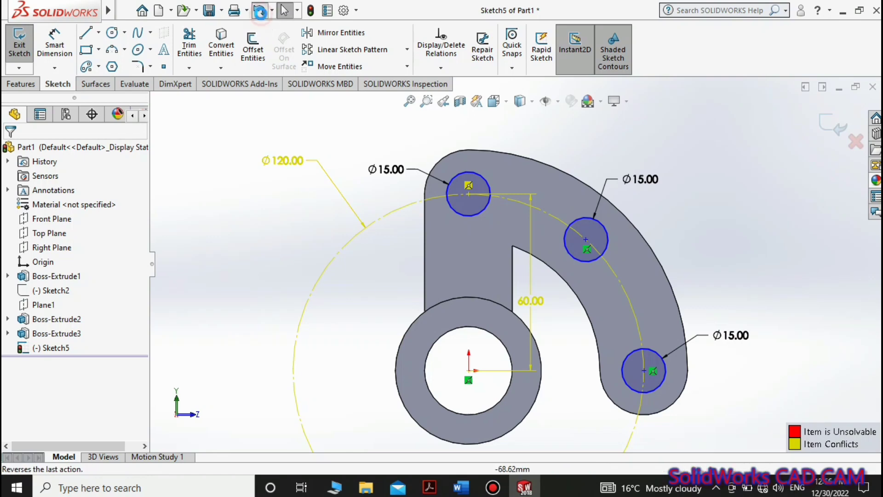
left_click(259, 10)
Step: Re-enter Ø15 for the bottom hole's diameter
double_click(730, 335)
type("15")
key("Return")
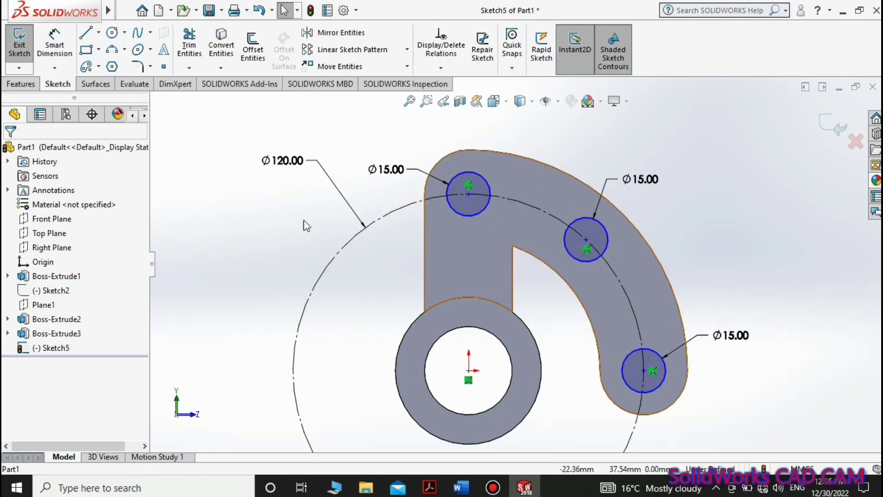
left_click(98, 32)
left_click(117, 63)
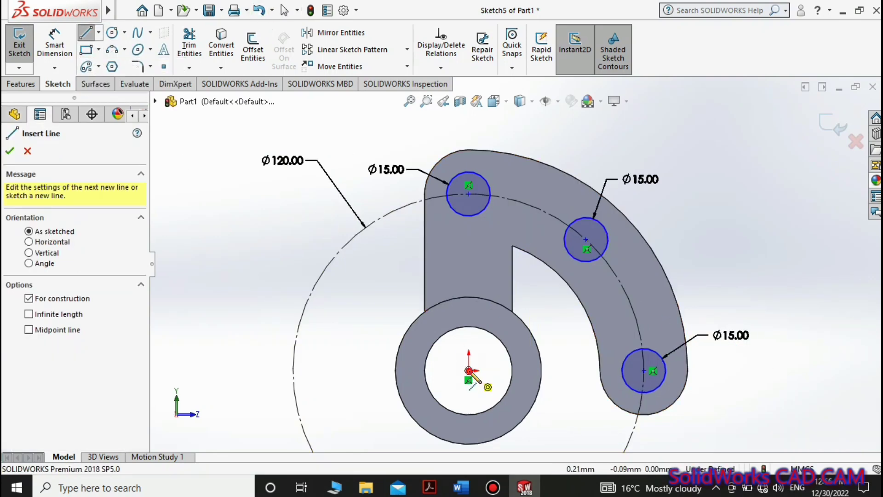
Step: Draw centerlines from the origin to the holes, trimming the segment between the right holes
left_click(469, 370)
left_click(468, 194)
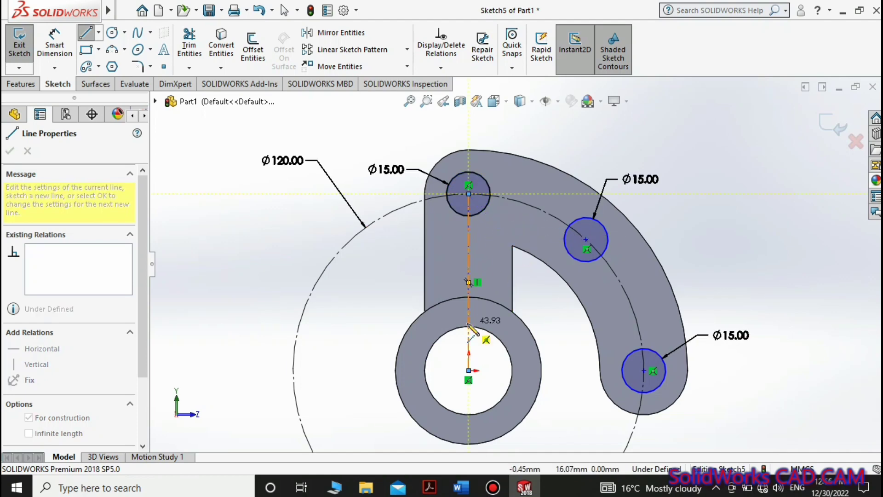
key("Escape")
left_click(99, 32)
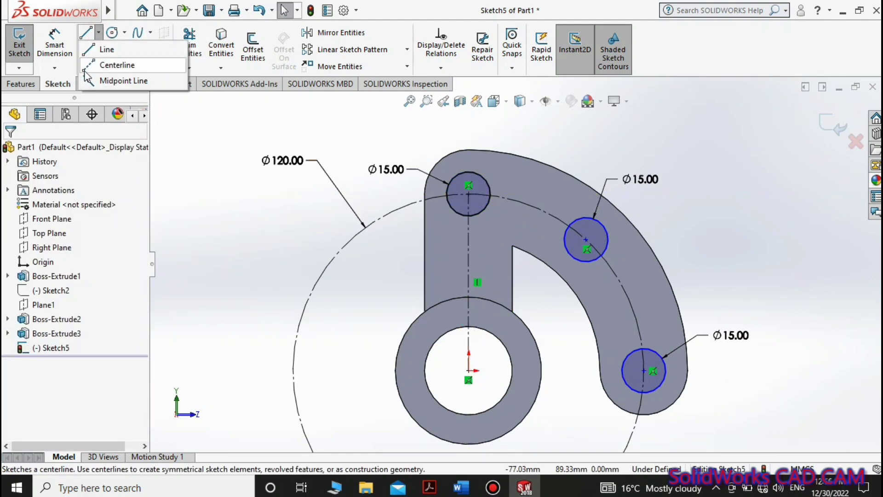
left_click(118, 63)
left_click(468, 370)
left_click(586, 239)
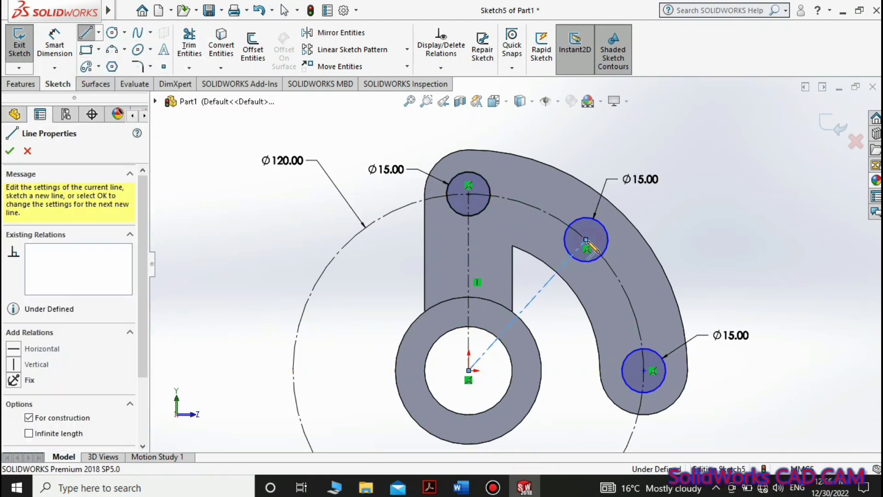
left_click(645, 370)
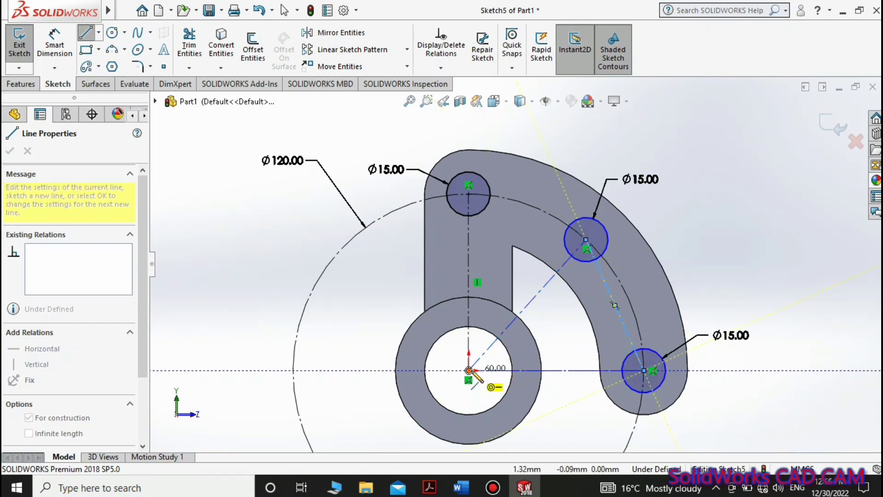
left_click(468, 370)
left_click(190, 44)
left_click(22, 430)
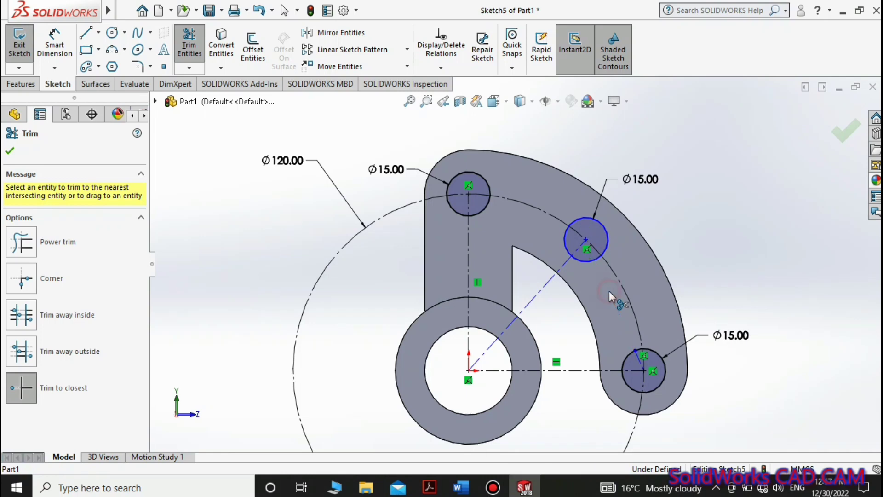
left_click(610, 293)
Step: Dimension the diagonal line 45° from vertical and start an extruded cut
left_click(54, 45)
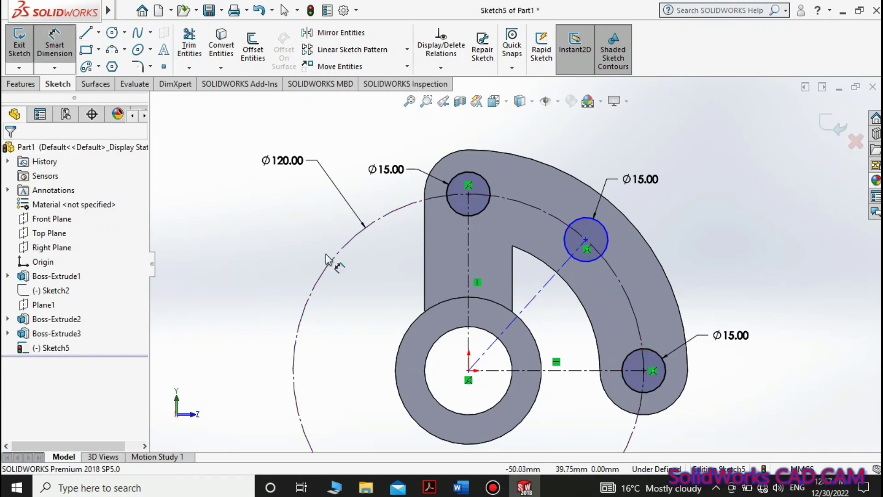
left_click(469, 256)
left_click(539, 292)
left_click(528, 276)
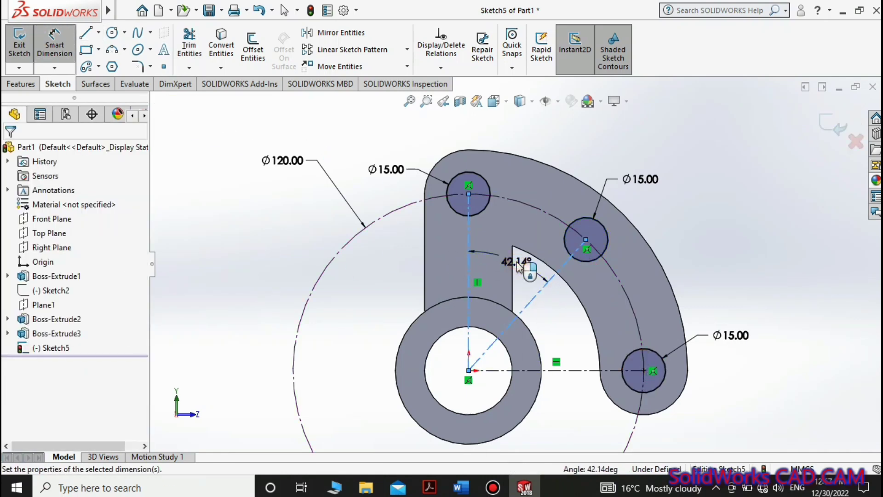
type("45")
key("Return")
left_click(557, 370)
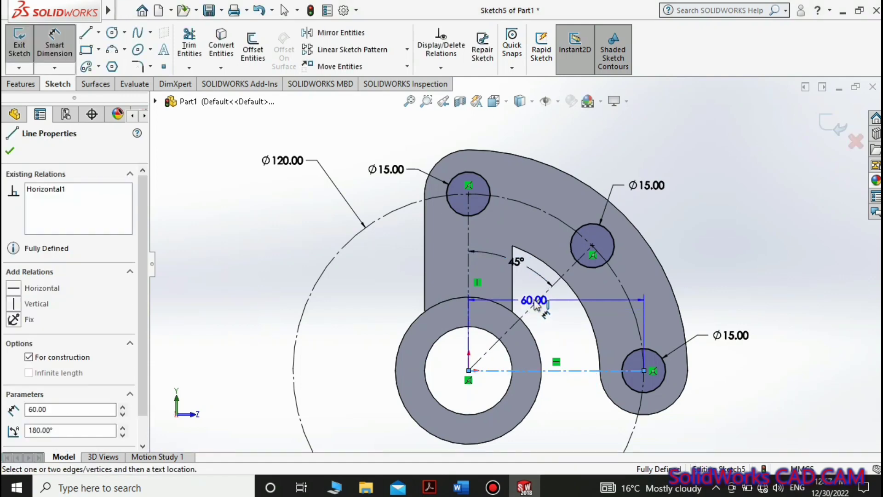
key("Escape")
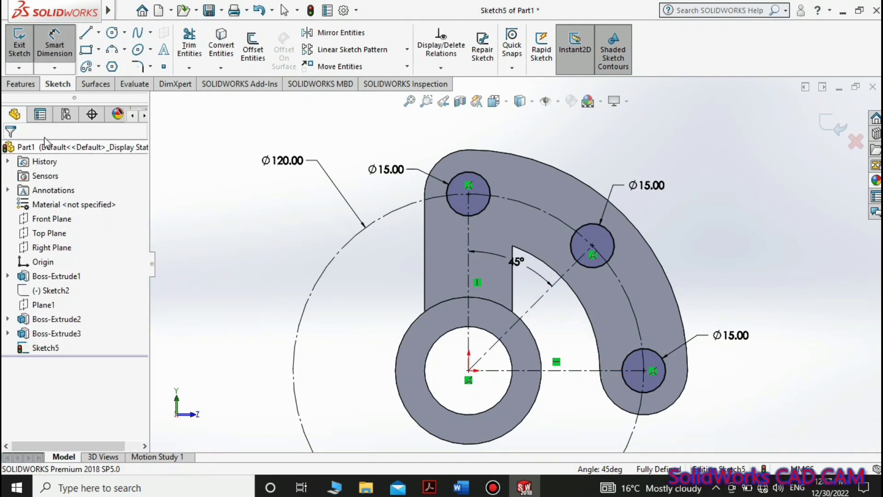
left_click(19, 84)
left_click(193, 50)
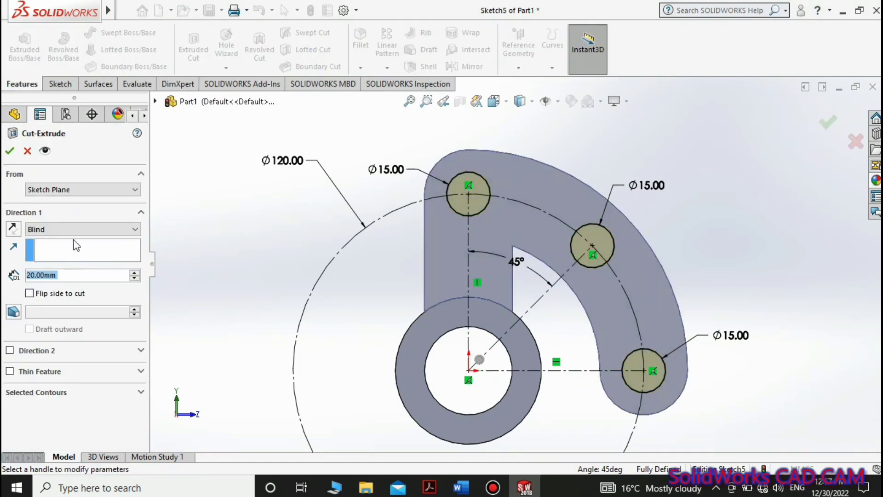
Step: Cut the three holes Through All, then rotate the view to the part's other side
left_click(83, 229)
left_click(46, 248)
left_click(10, 151)
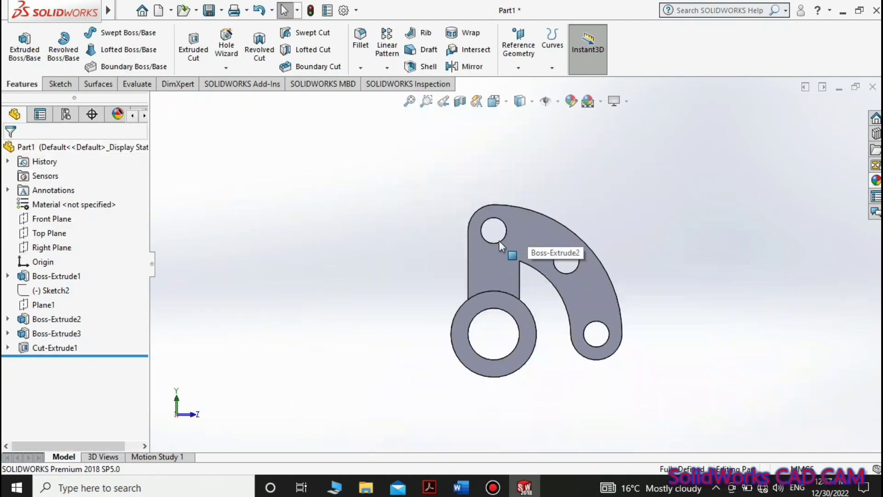
key("ctrl+4")
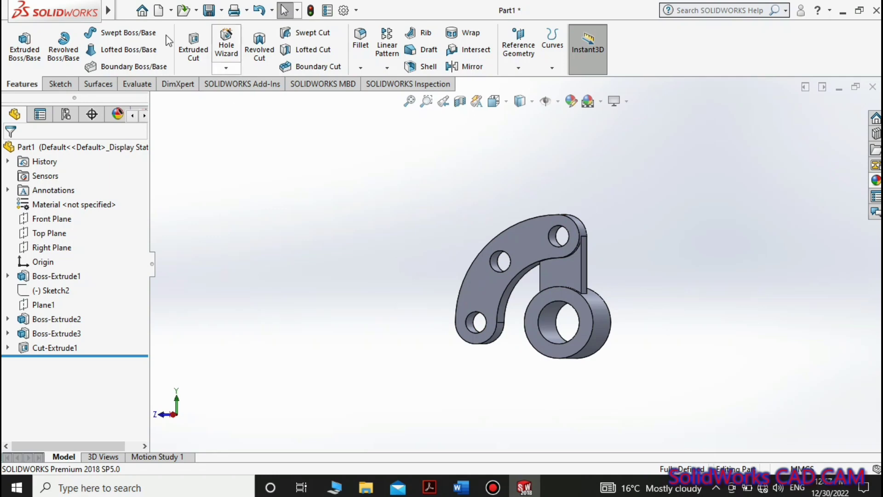
left_click(59, 84)
left_click(24, 84)
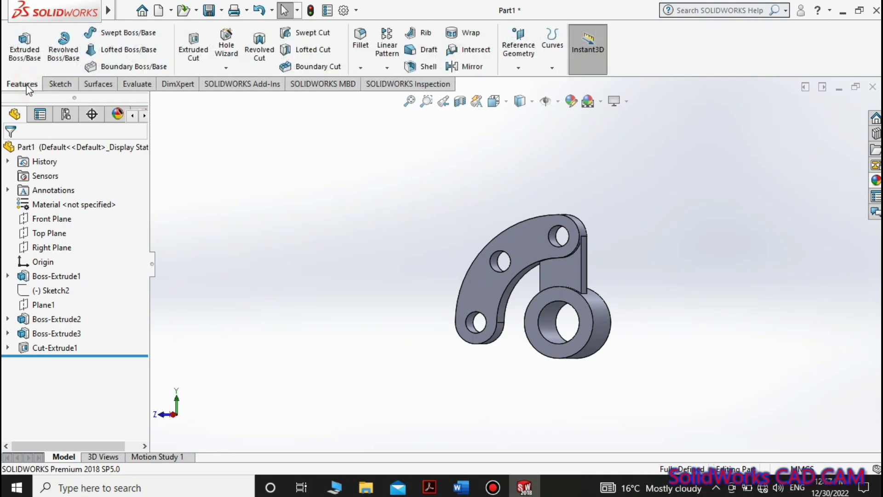
left_click(48, 233)
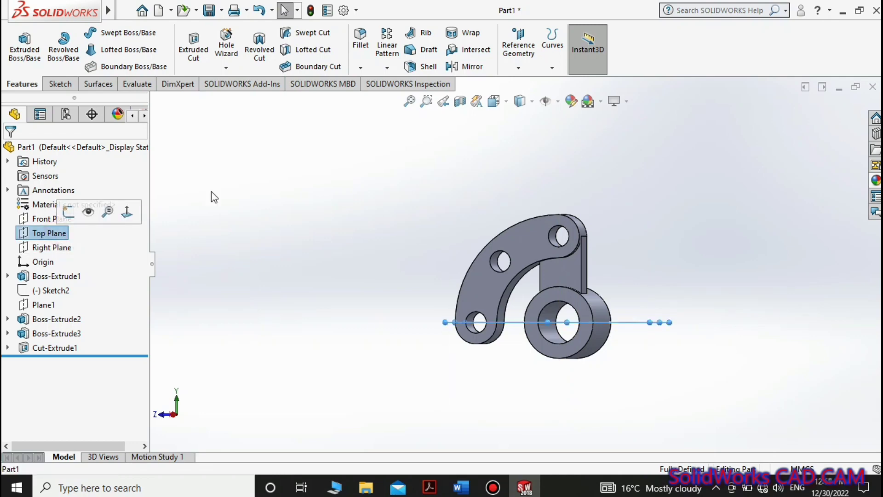
left_click(387, 67)
left_click(405, 112)
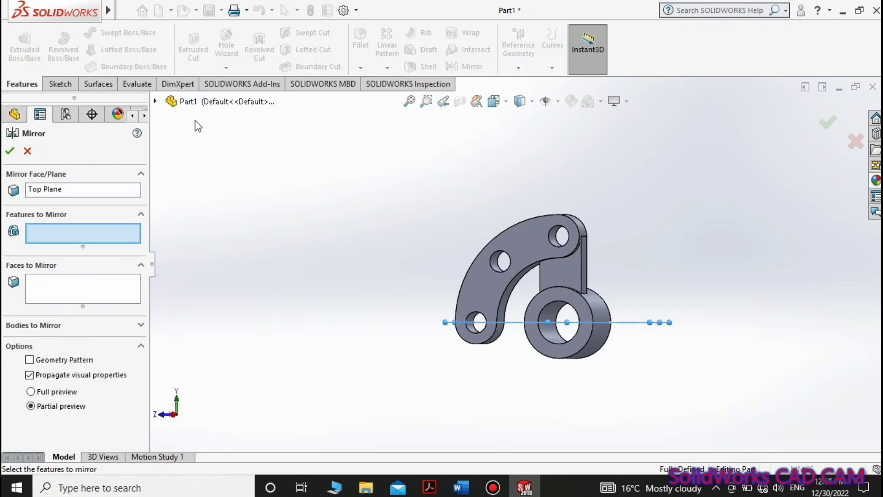
left_click(189, 102)
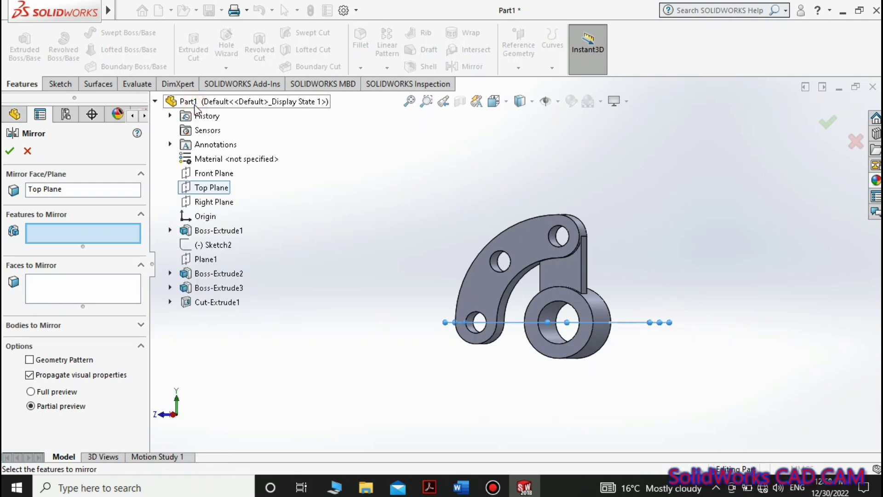
left_click(204, 274)
left_click(192, 303)
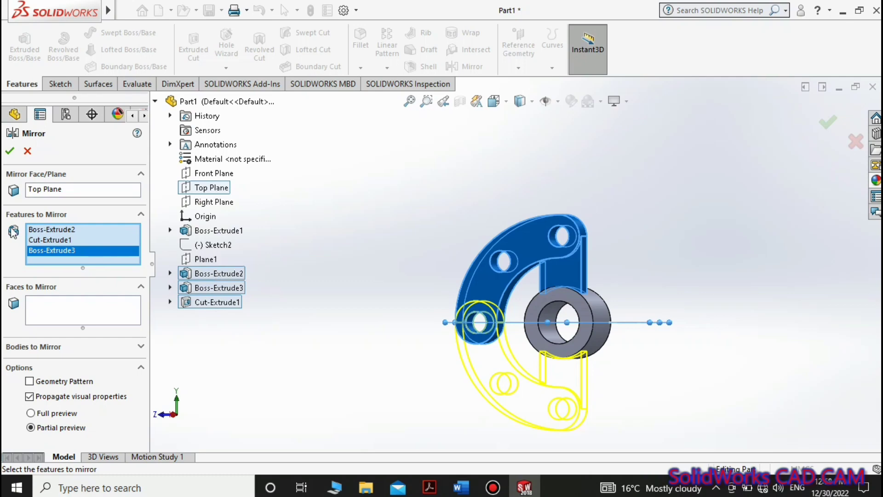
left_click(31, 413)
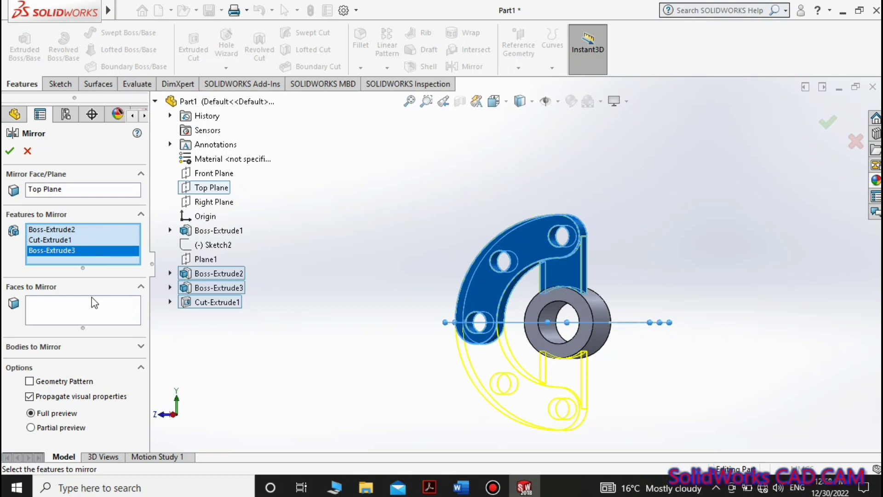
Step: Roll back after Boss-Extrude2, mirror it about the Top Plane, then restore Boss-Extrude3
left_click(28, 150)
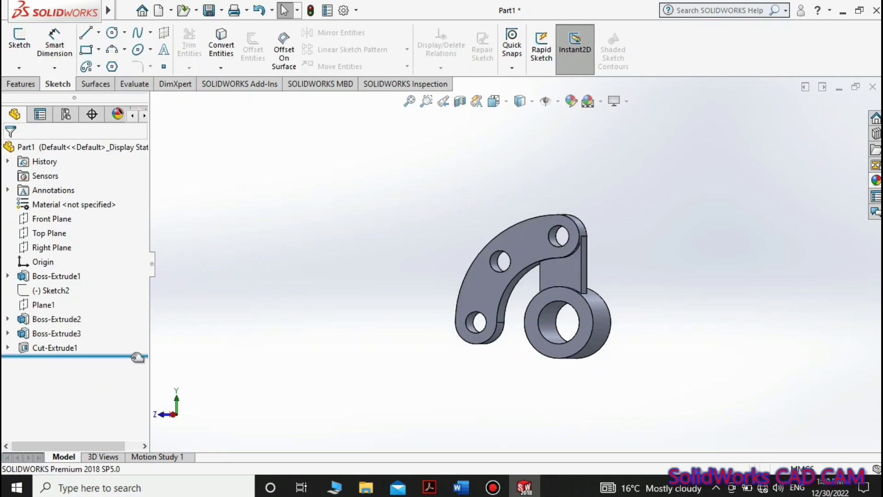
left_click_drag(122, 355, 121, 327)
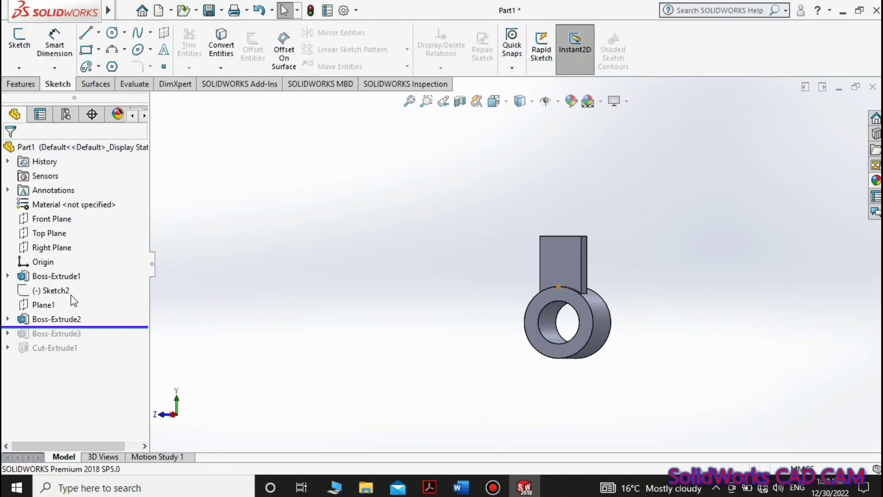
left_click(21, 85)
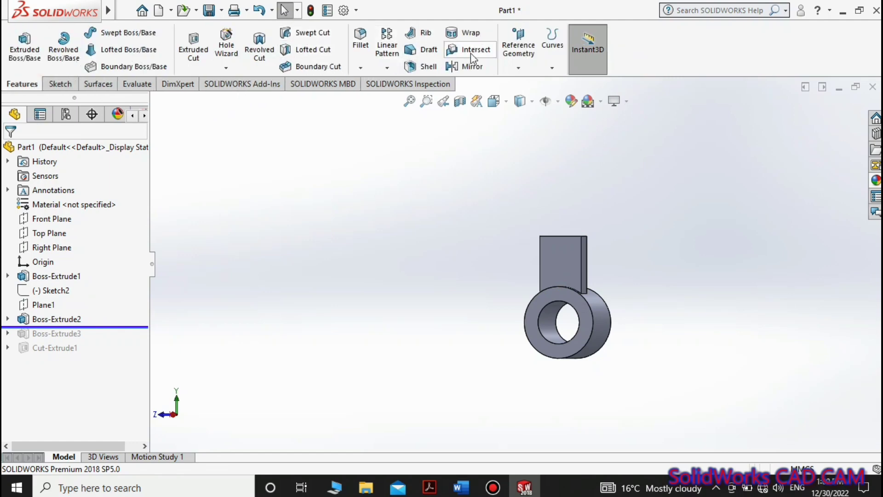
left_click(388, 69)
left_click(405, 166)
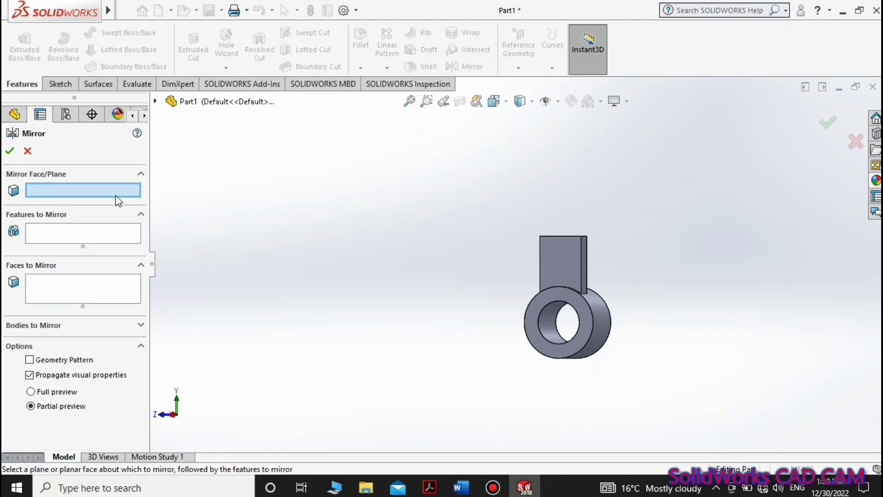
left_click(206, 103)
left_click(212, 187)
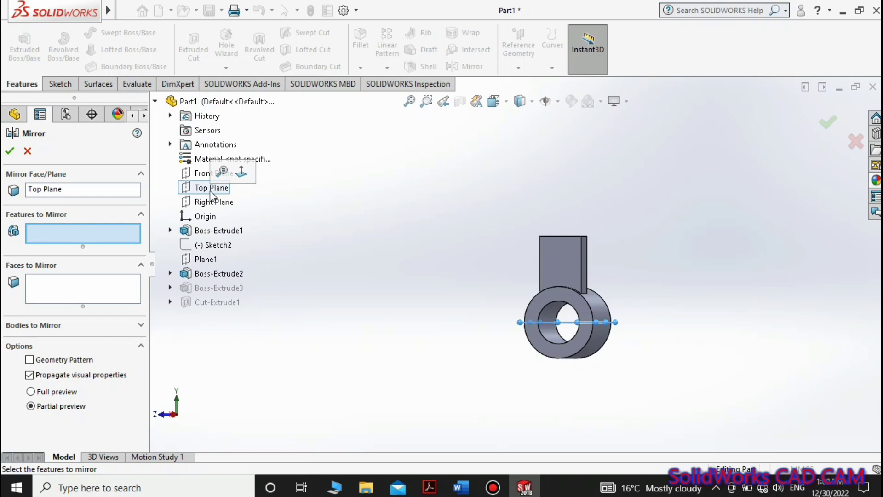
left_click(565, 256)
left_click(10, 152)
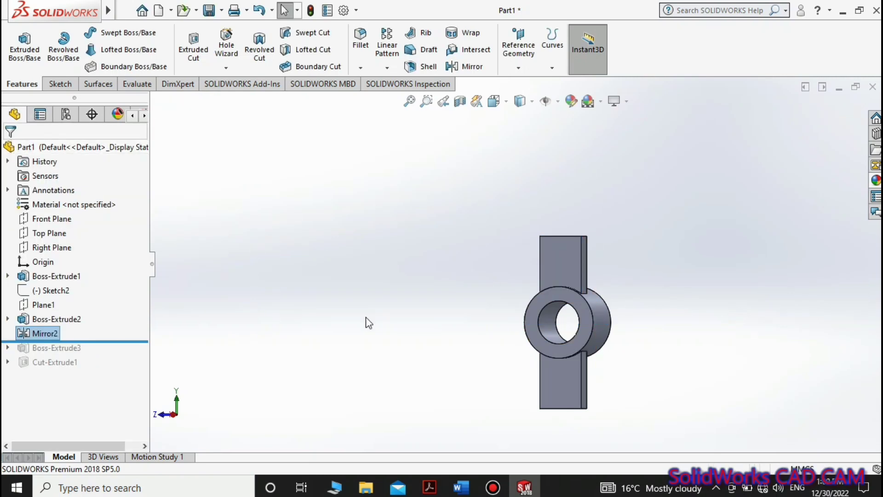
left_click_drag(148, 339, 94, 358)
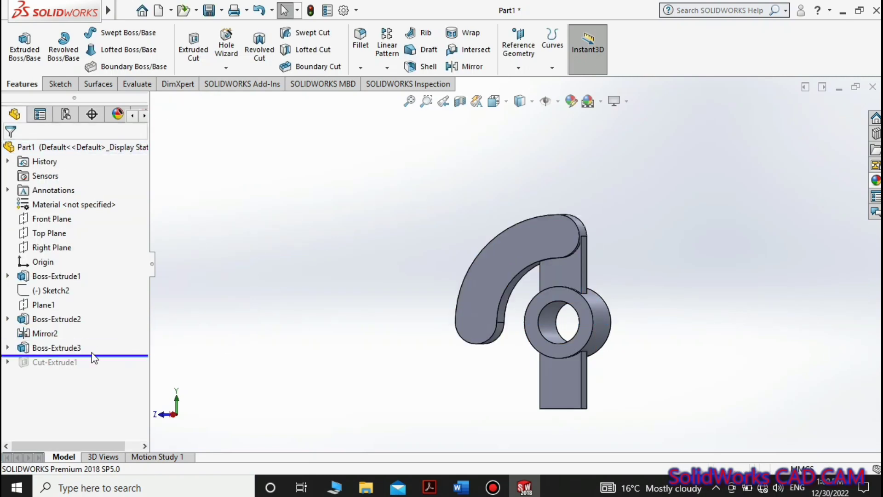
Step: In the curved arm's sketch, add an up-right construction line perpendicular to the upper-left one
right_click(62, 344)
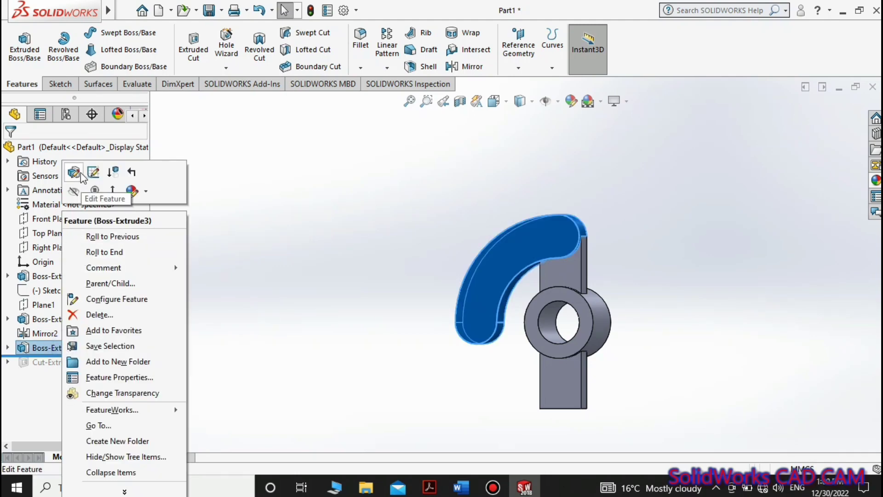
left_click(96, 173)
key("ctrl+8")
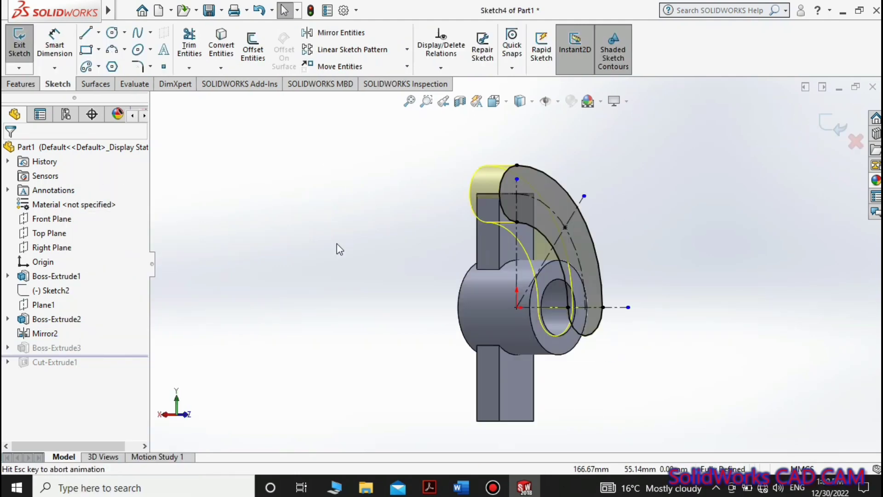
key("ctrl+8")
left_click(98, 32)
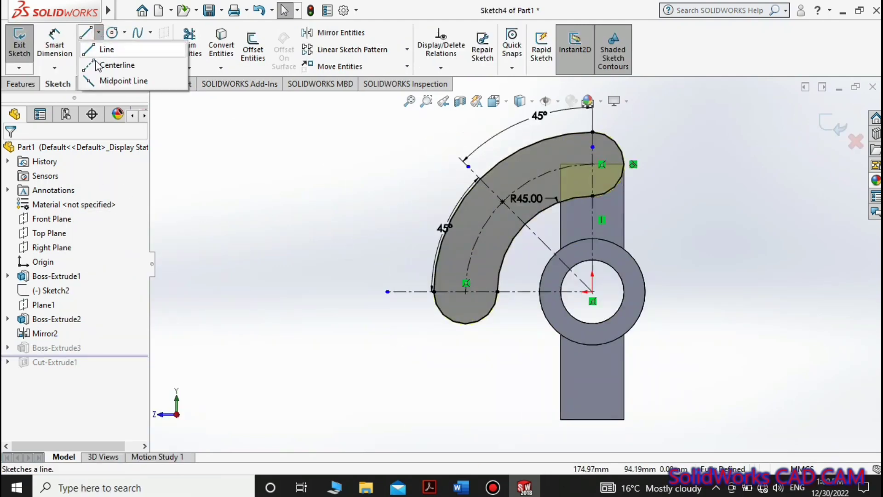
left_click(124, 63)
left_click_drag(593, 291, 702, 205)
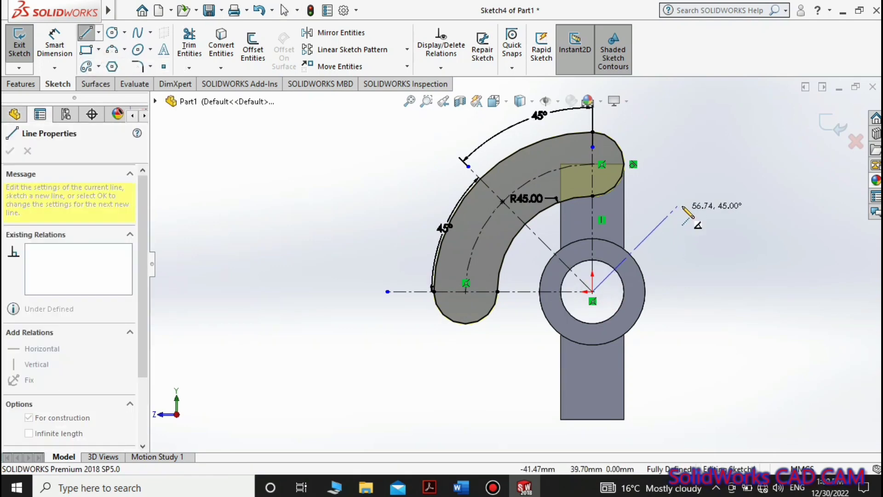
left_click(98, 32)
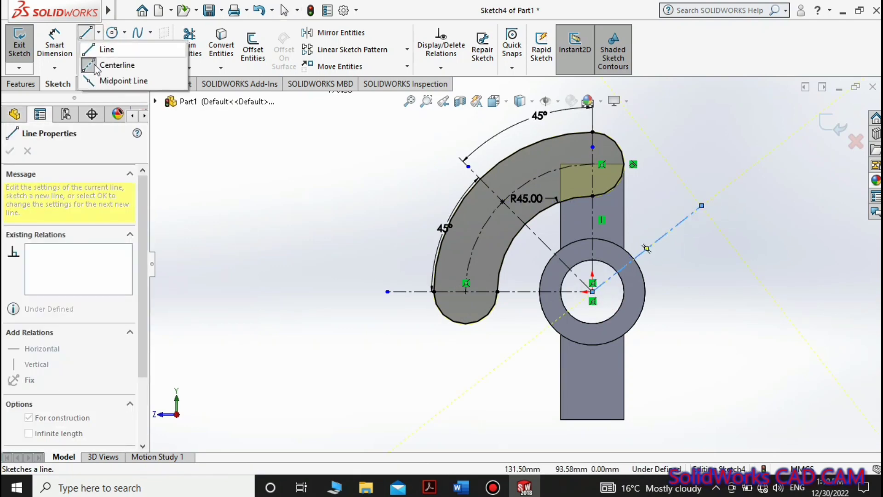
key("Escape")
key("Escape")
left_click(544, 243)
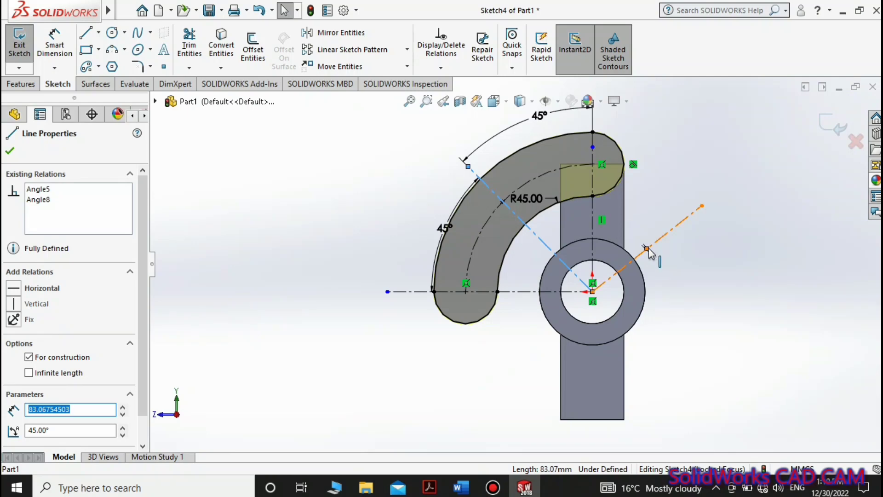
left_click(670, 247)
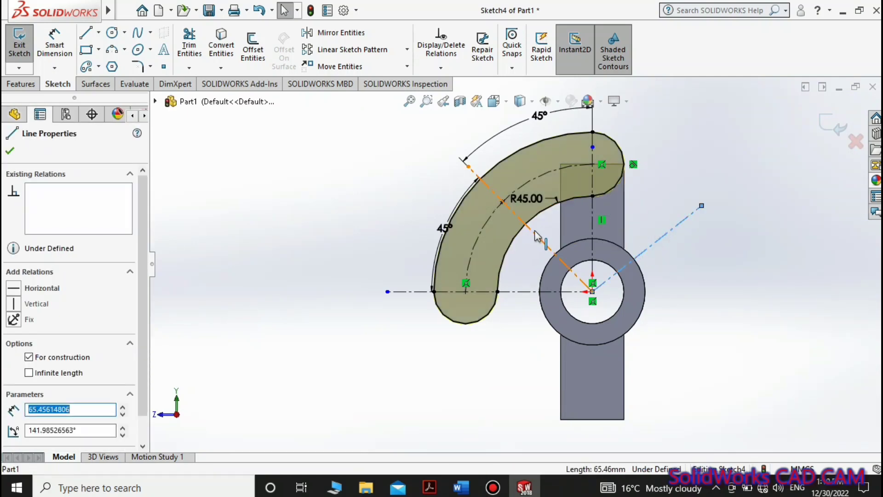
left_click(536, 233, "ctrl")
left_click(592, 198)
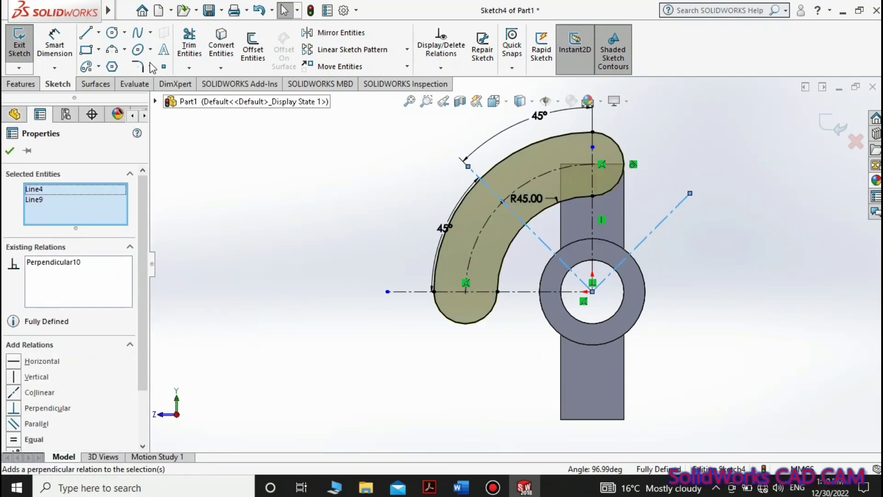
Step: Mirror the curved slot about the diagonal construction line and exit the sketch
left_click(340, 33)
right_click(91, 266)
left_click(138, 272)
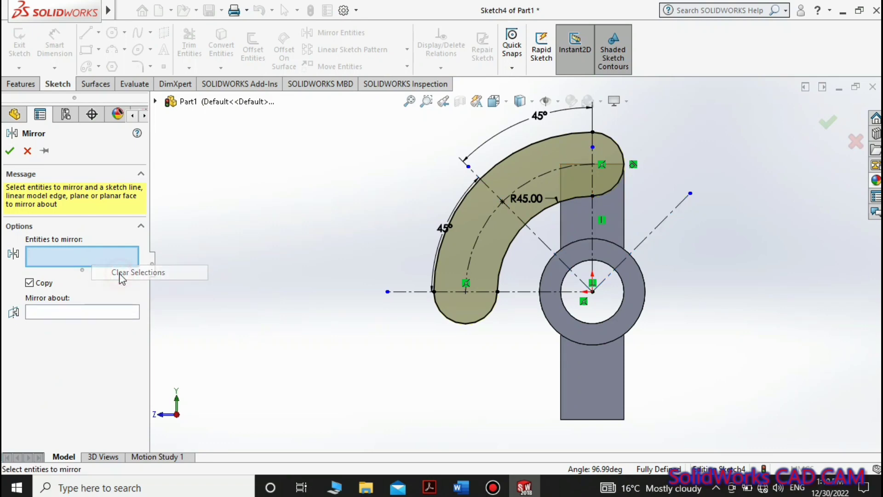
left_click(445, 205)
left_click(121, 313)
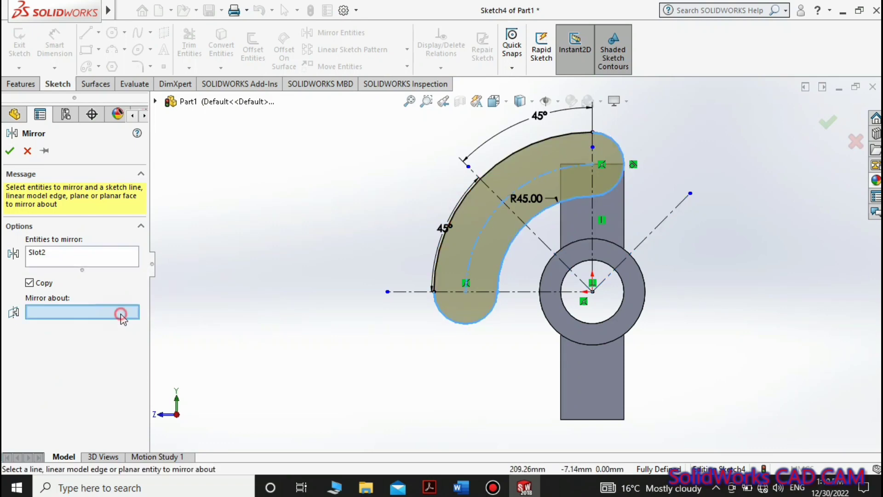
left_click(658, 232)
left_click(10, 152)
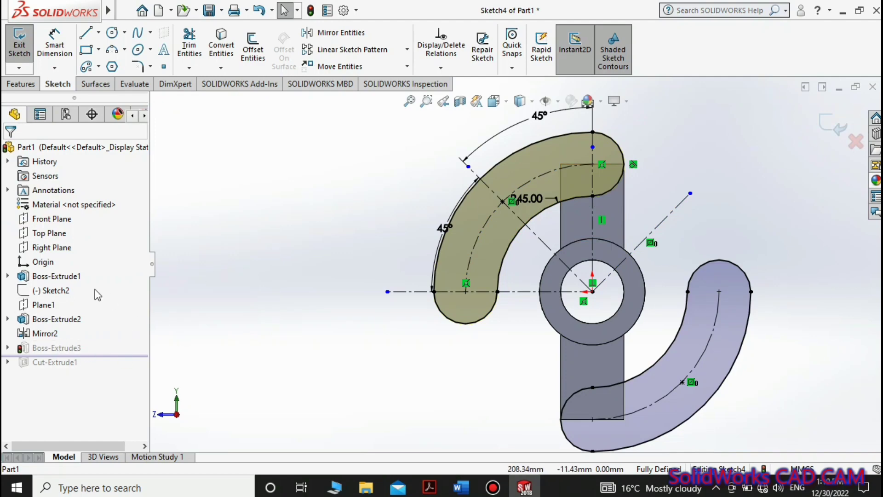
left_click(831, 133)
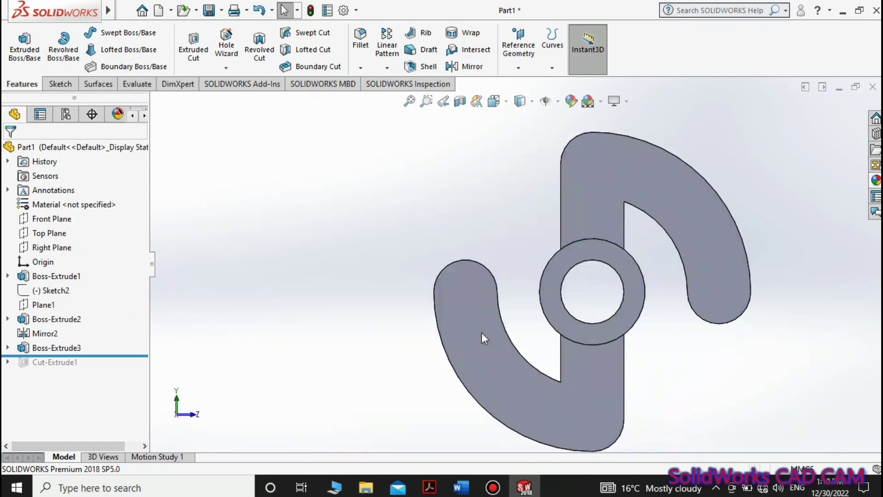
Step: Restore Cut-Extrude1 and add an upper-left diagonal centerline from the hub centre to its sketch
left_click_drag(72, 356, 73, 370)
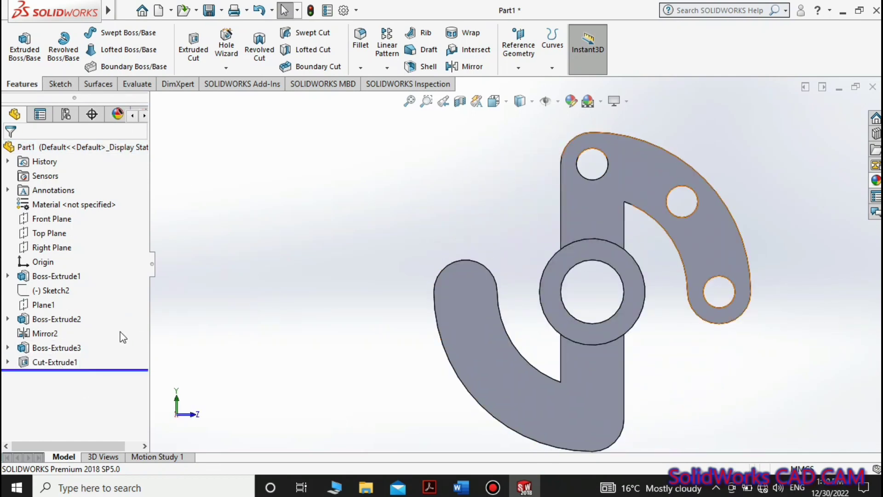
left_click(65, 362)
right_click(73, 361)
left_click(95, 188)
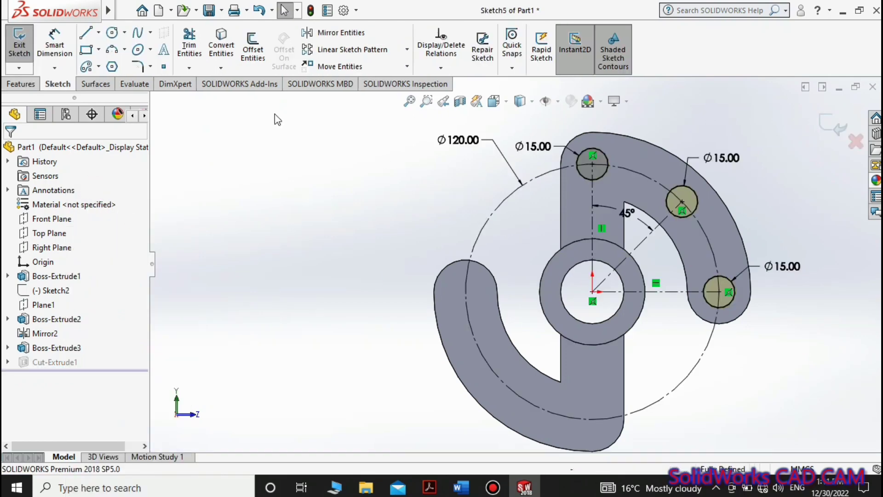
left_click(98, 32)
left_click(119, 65)
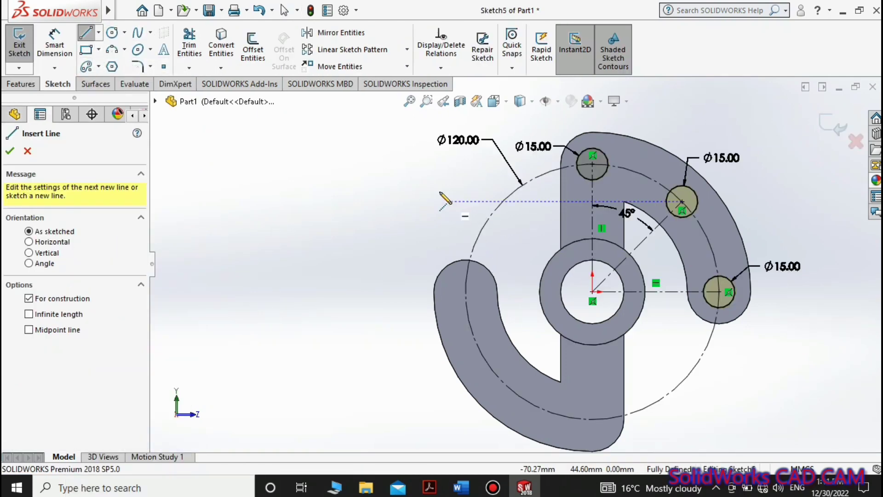
left_click(592, 292)
left_click(468, 190)
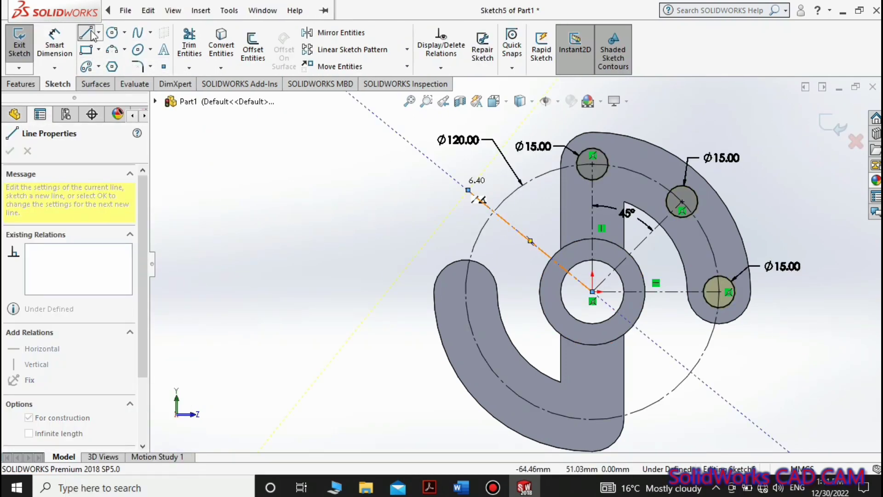
key("Escape")
left_click(637, 252)
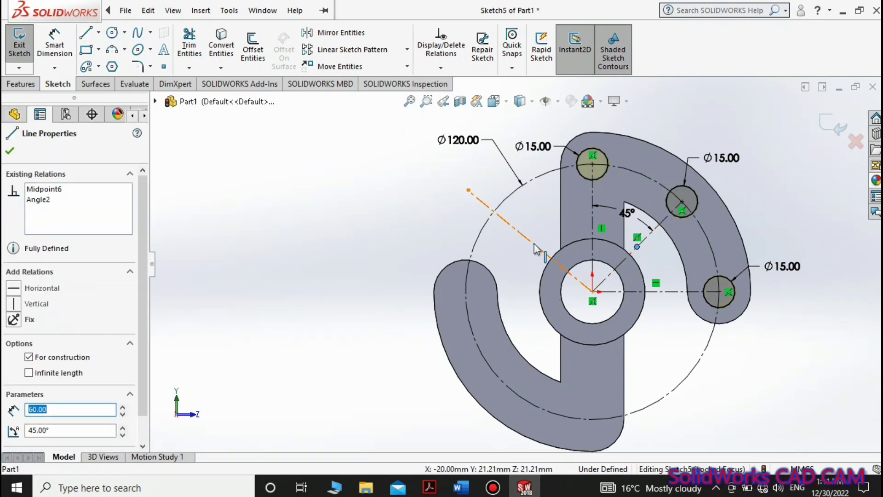
left_click(637, 247, "ctrl")
left_click(496, 237)
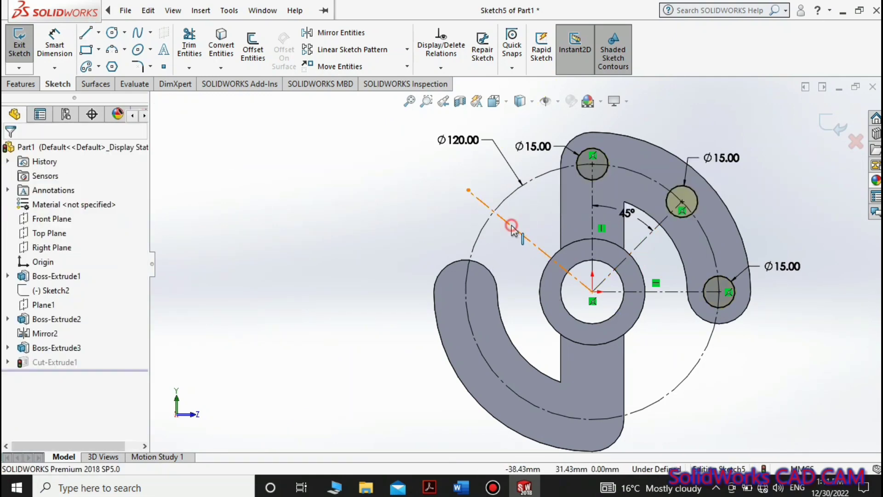
left_click(512, 228)
left_click(650, 234, "ctrl")
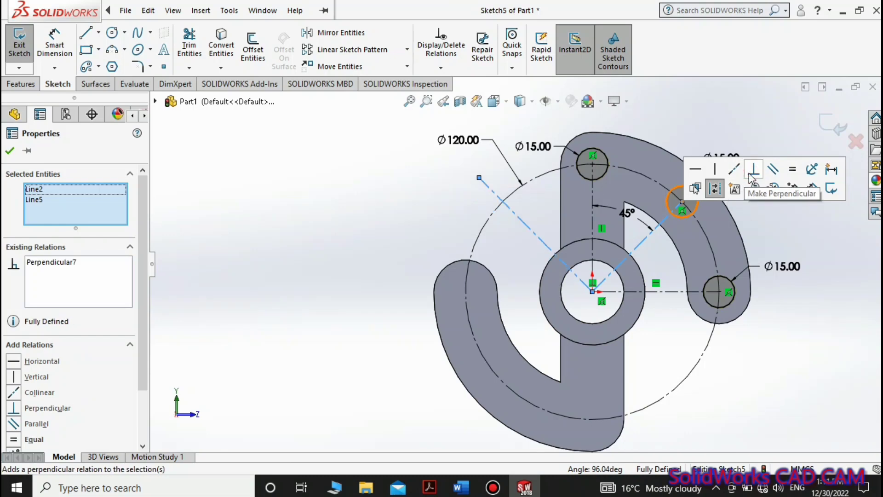
Step: Mirror the three Ø15 holes about the upper-left diagonal centerline and exit the sketch
left_click(341, 32)
right_click(105, 263)
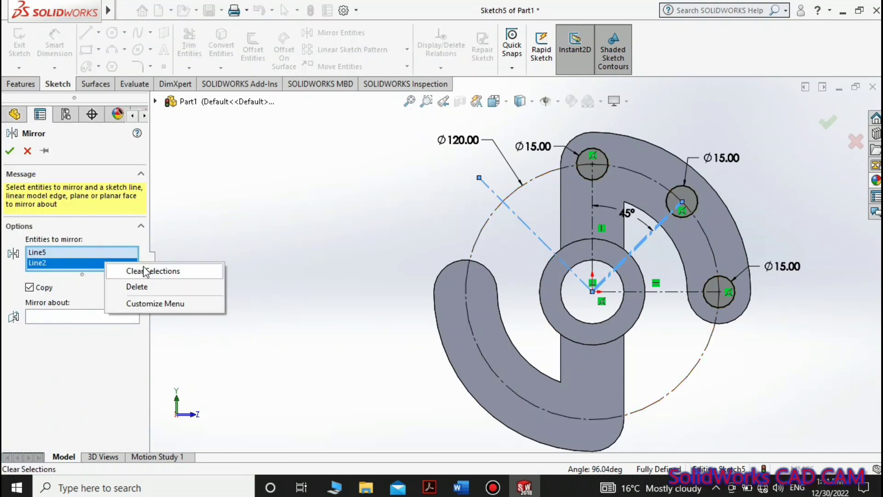
left_click(145, 271)
left_click(604, 179)
left_click(667, 206)
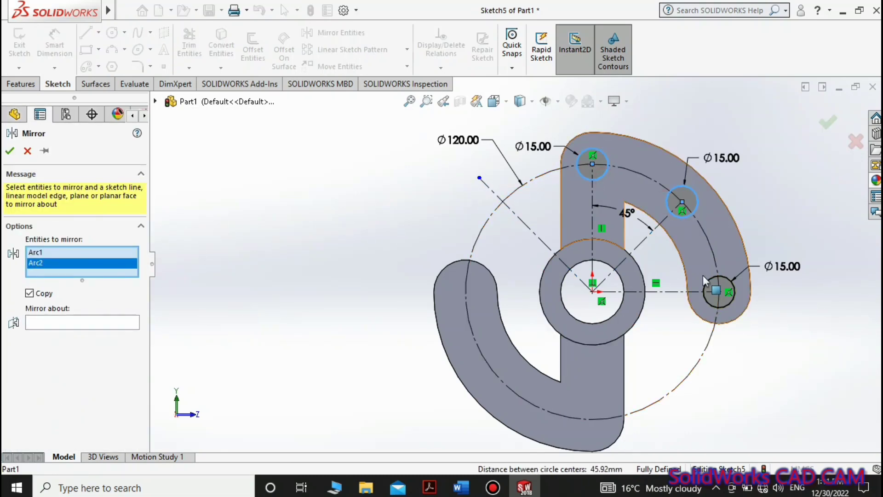
left_click(709, 283)
left_click(92, 339)
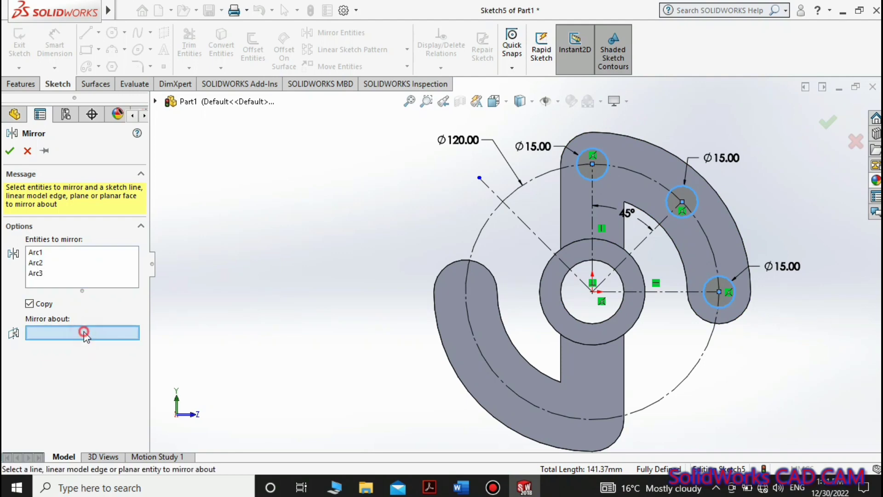
left_click(542, 240)
left_click(11, 150)
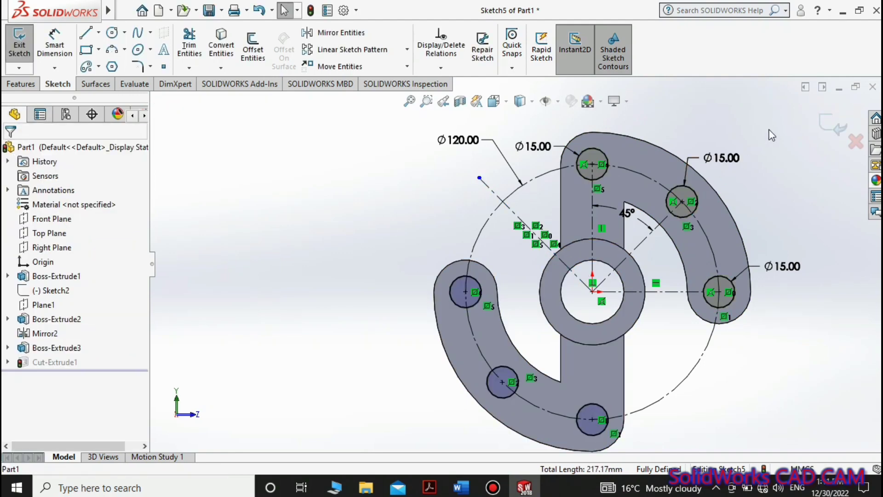
left_click(834, 129)
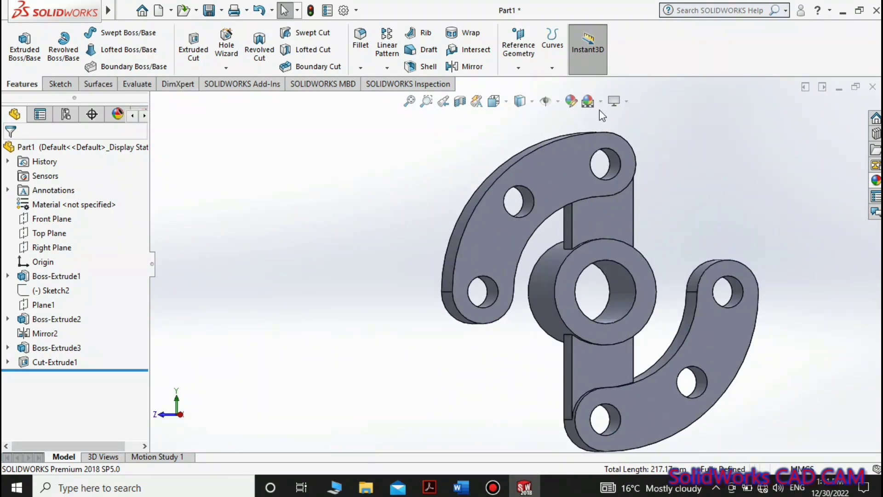
left_click(601, 101)
Step: Switch to a plain white background and trial yellow, grey and green colours on the part
left_click(623, 133)
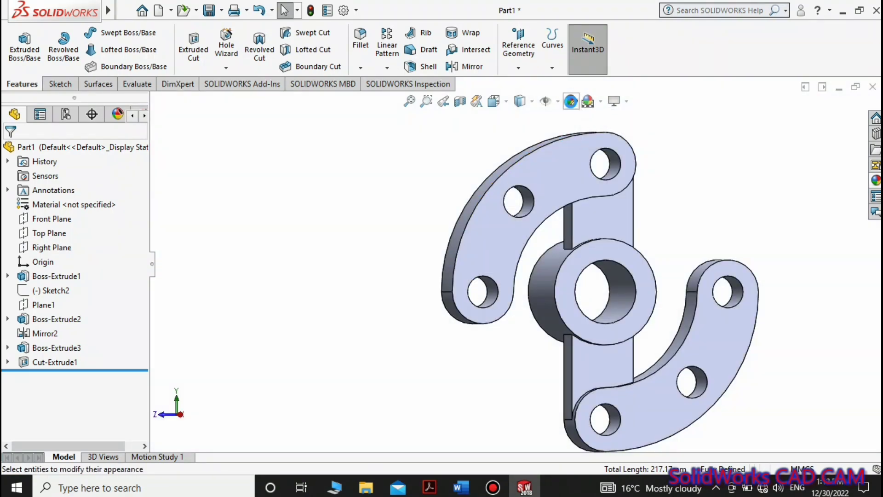
left_click(588, 101)
left_click(61, 418)
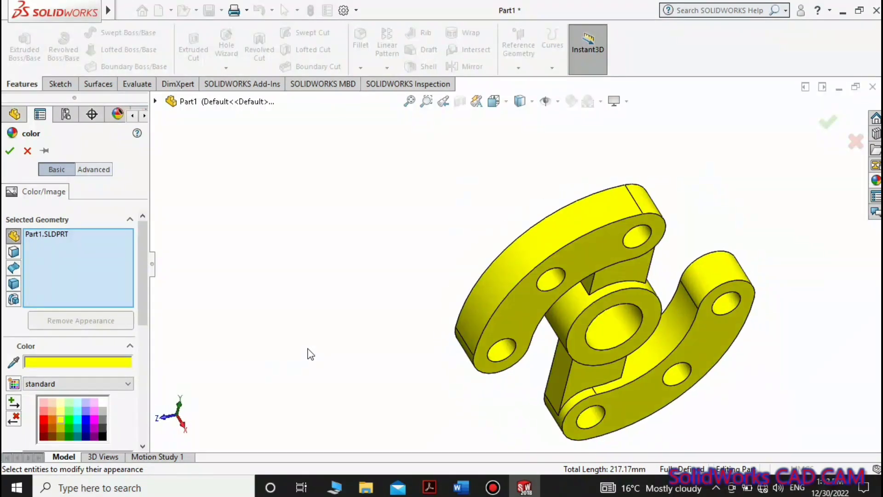
scroll(74, 299, "down", 3)
left_click(67, 304)
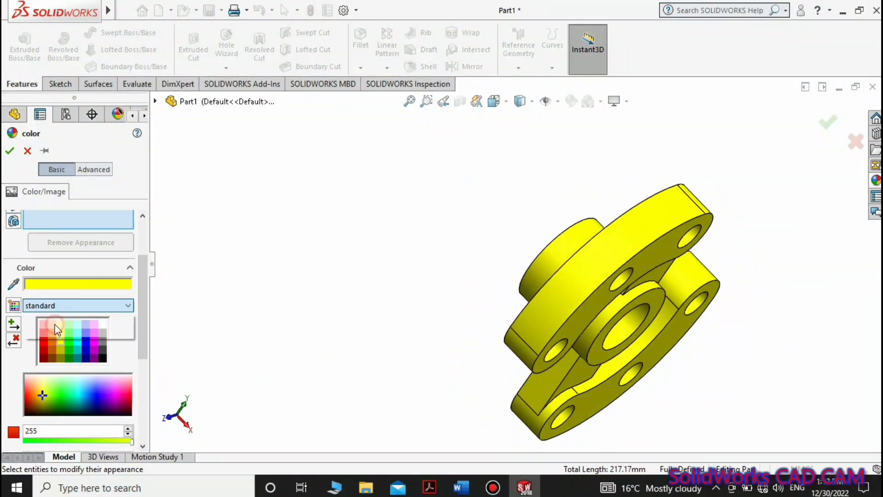
left_click(63, 318)
left_click(51, 333)
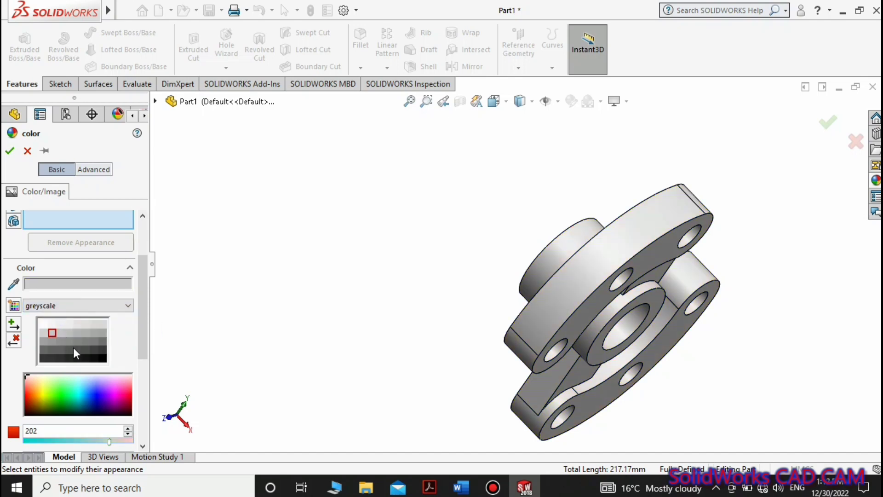
left_click(69, 341)
left_click(50, 395)
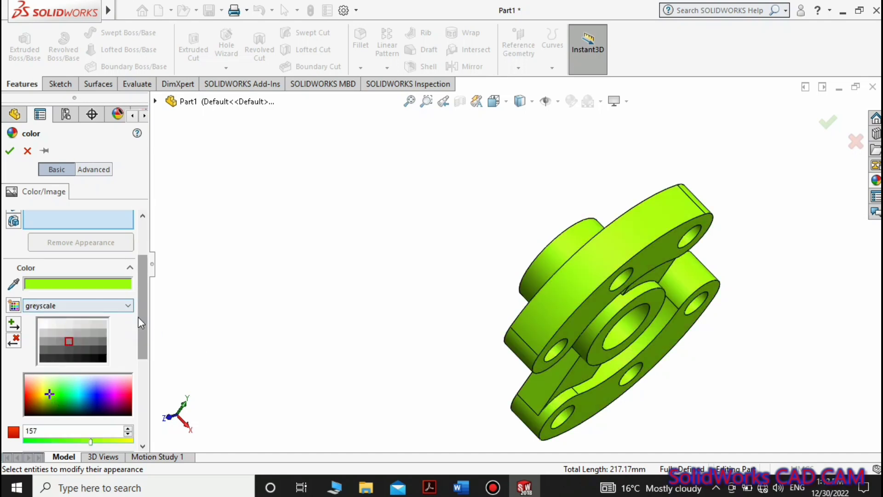
Step: Choose the pale beige swatch (226, 215, 149) from the pastels palette
left_click_drag(140, 322, 133, 344)
left_click(42, 252)
left_click(44, 273)
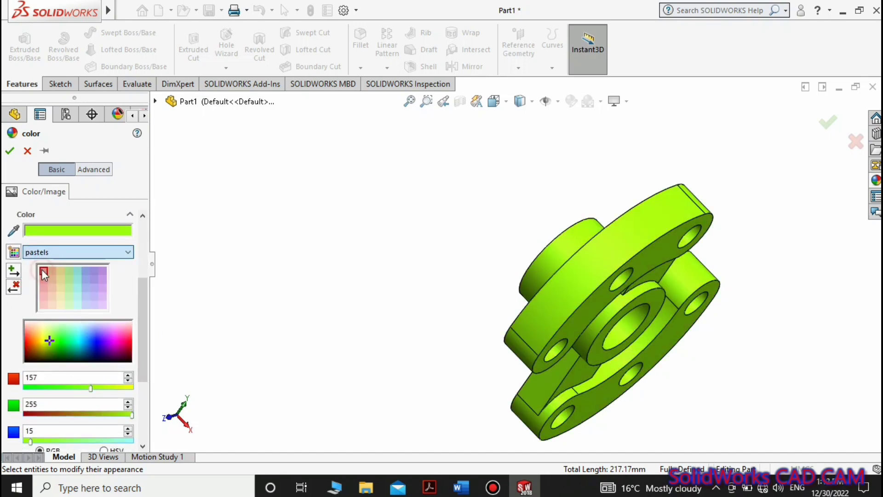
left_click(52, 277)
Step: Inspect the beige part from trimetric, isometric and rotated views
key("Up")
key("Up")
key("Up")
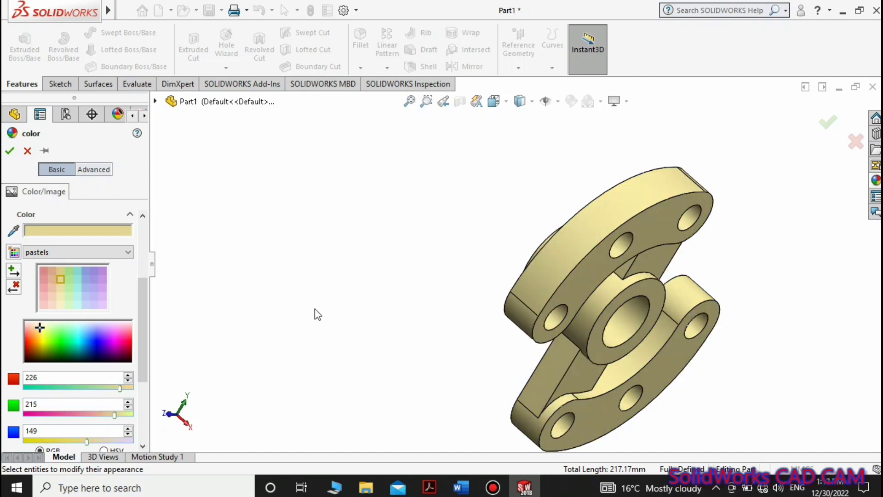
key("Up")
key("Up")
key("Up")
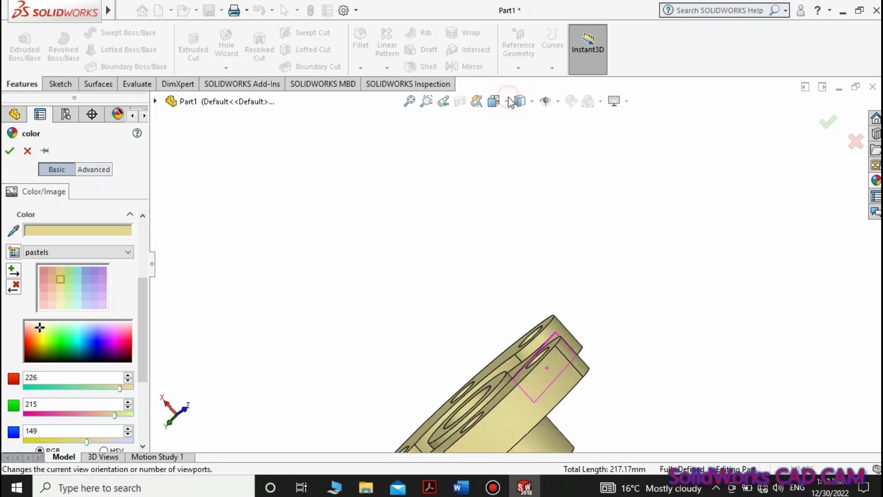
left_click(494, 101)
left_click(565, 138)
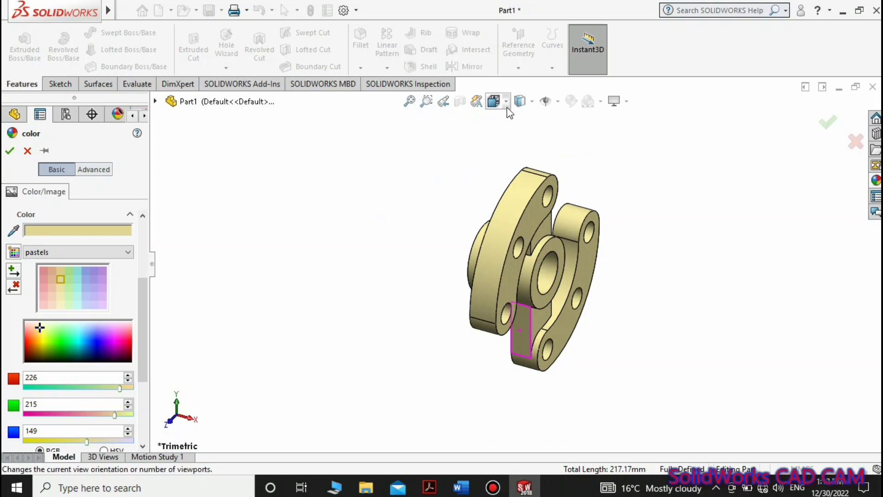
left_click(507, 104)
left_click(566, 138)
left_click(592, 154)
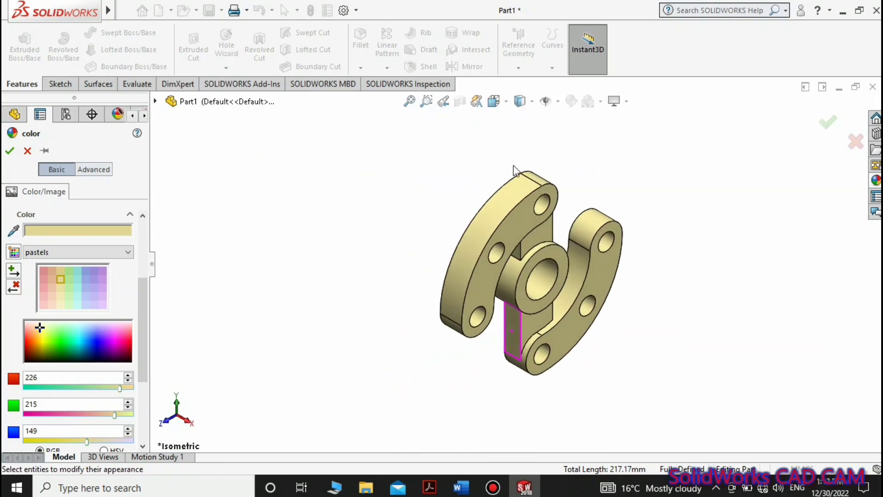
key("Left")
key("Left")
key("Left")
key("Left")
key("Left")
key("Left")
key("Left")
key("Left")
key("Left")
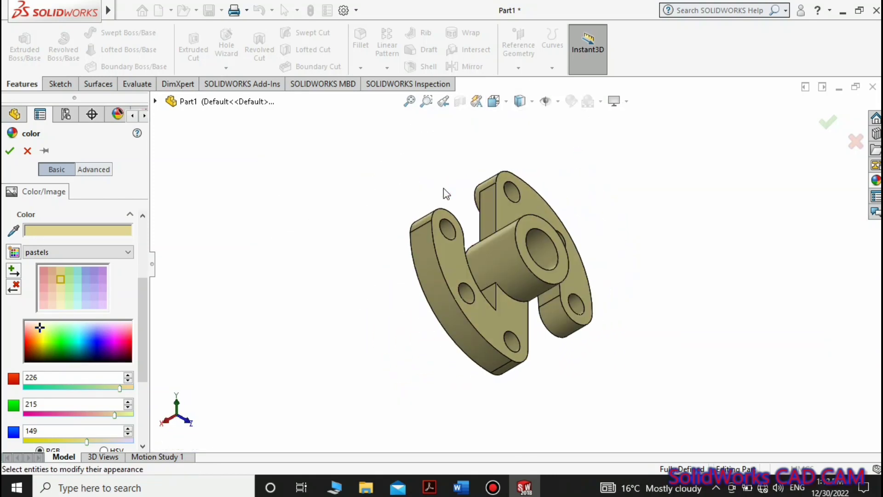
key("Left")
key("Left")
key("Left")
key("Left")
key("Left")
key("Left")
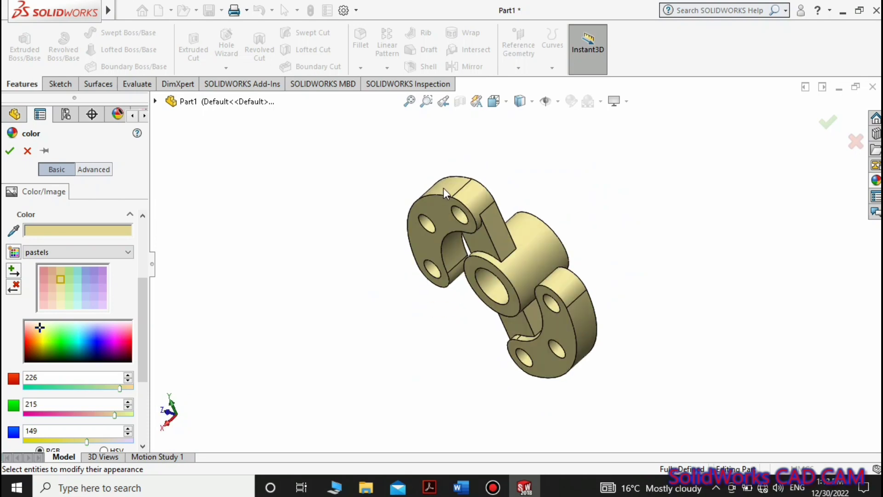
key("Left")
key("Left")
key("Left")
key("Left")
key("Left")
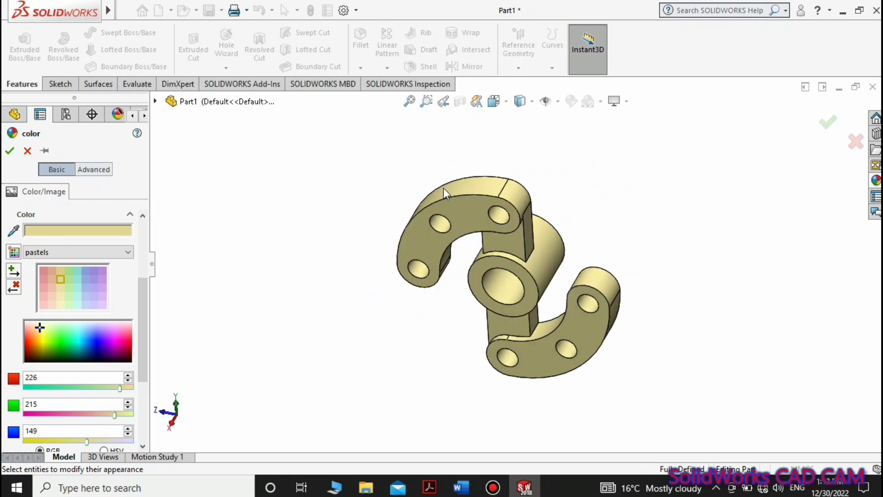
left_click(588, 151)
Step: Accept the beige colour and restore the light grey gradient background
left_click(827, 124)
left_click(601, 102)
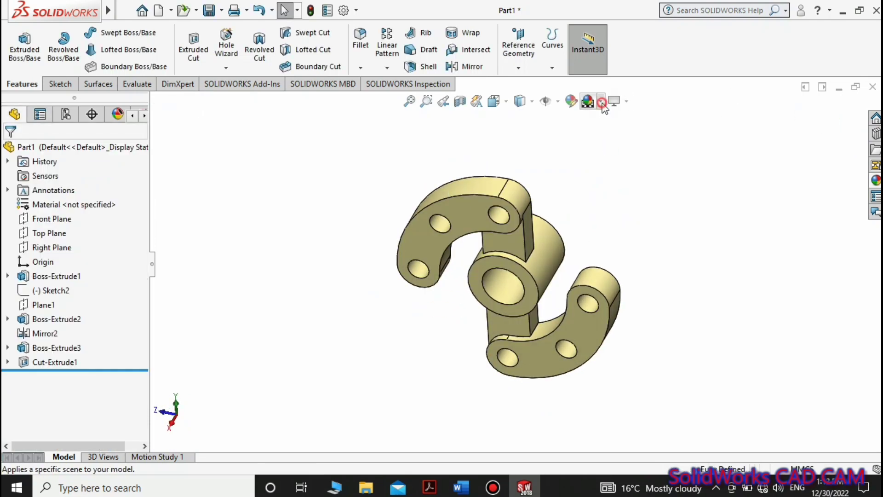
left_click(607, 127)
scroll(485, 299, "down", 3)
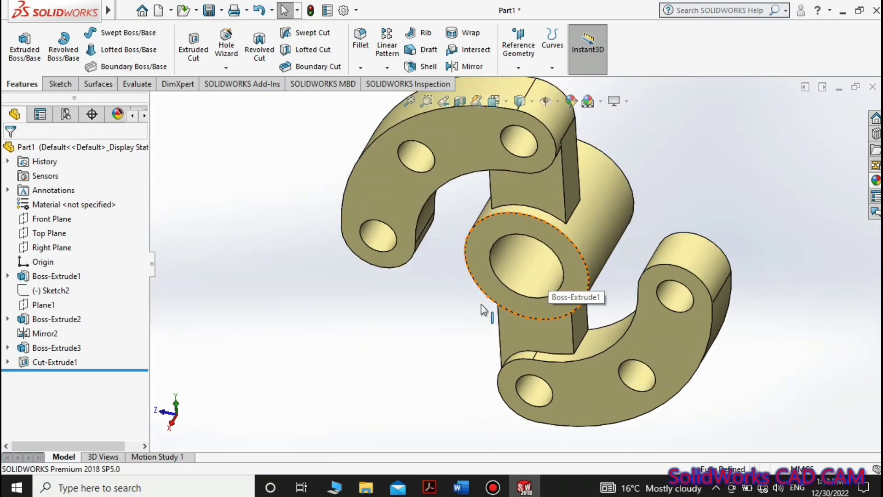